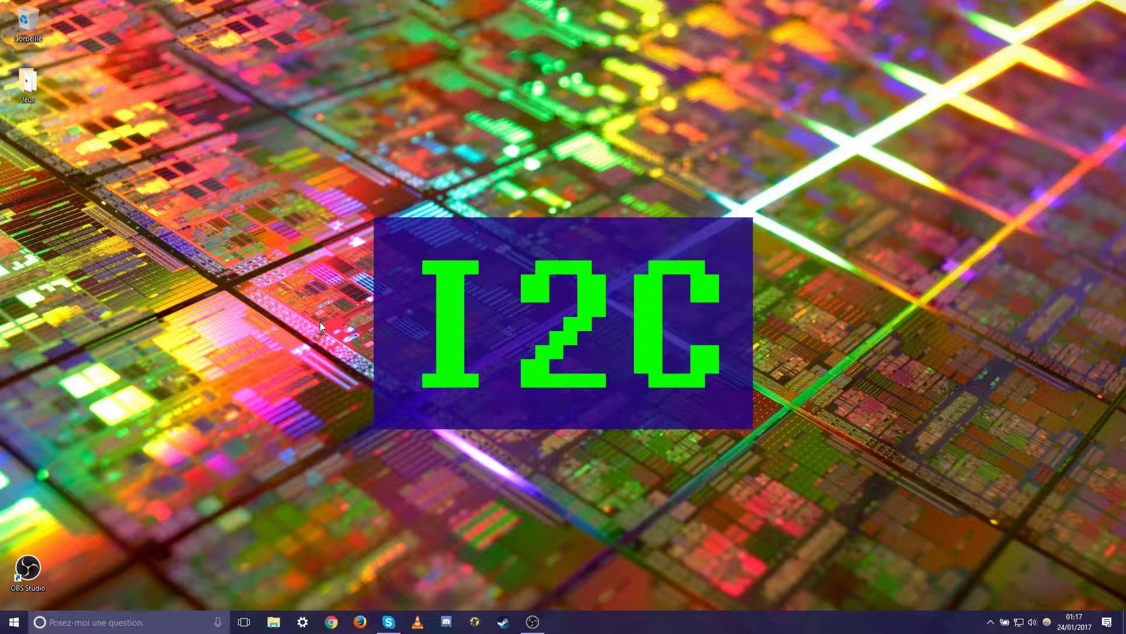
left_click_drag(305, 170, 271, 148)
left_click(332, 623)
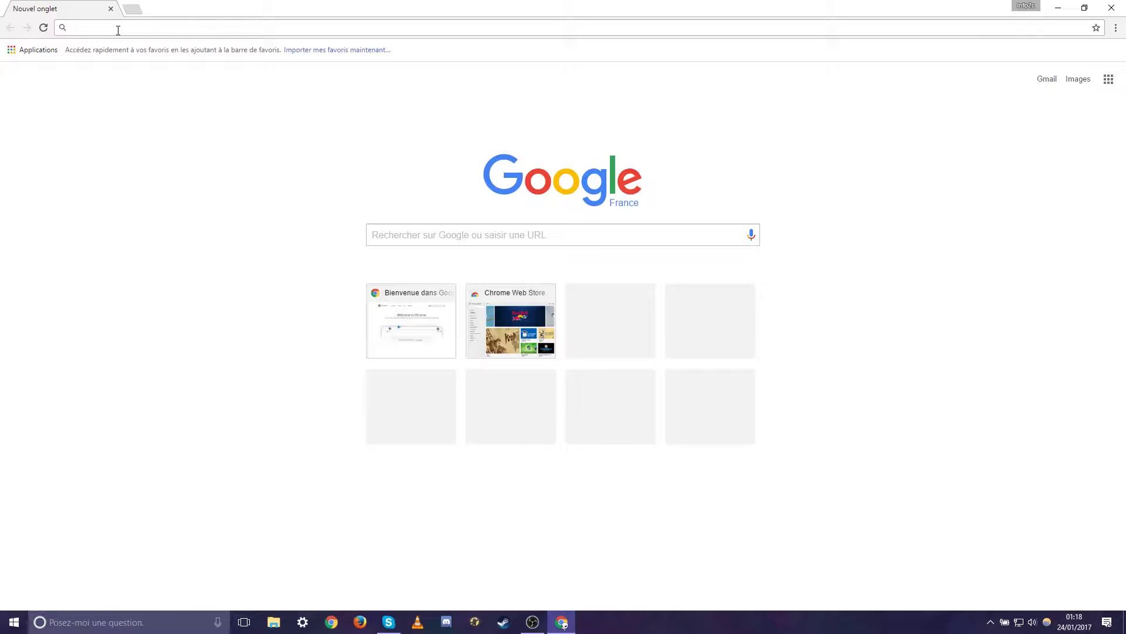
type("clubix")
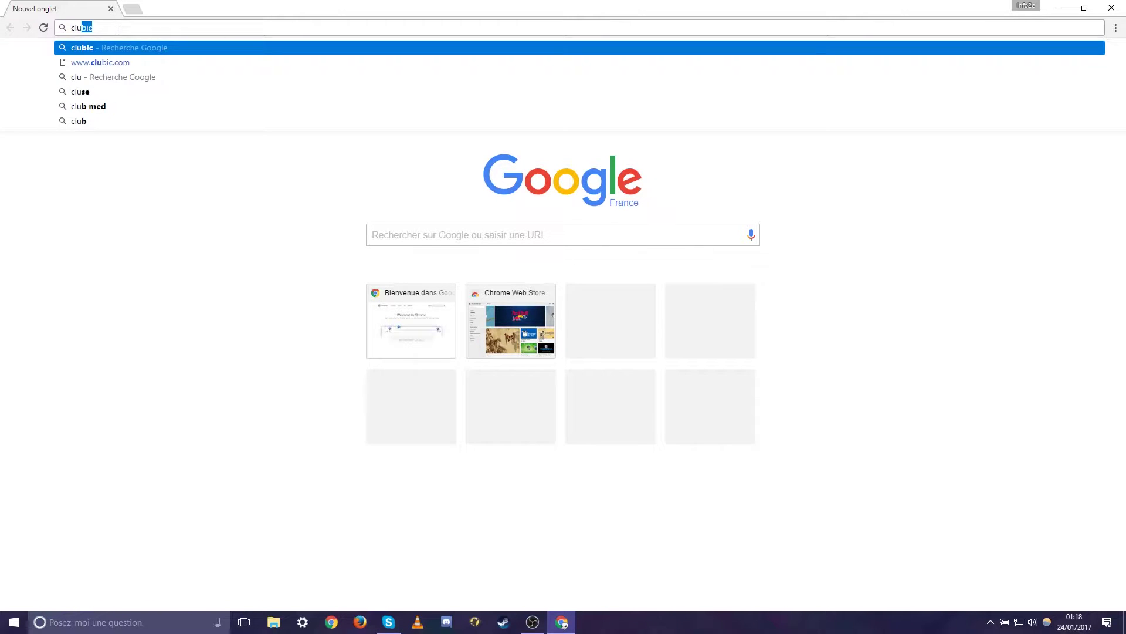
key("BackSpace")
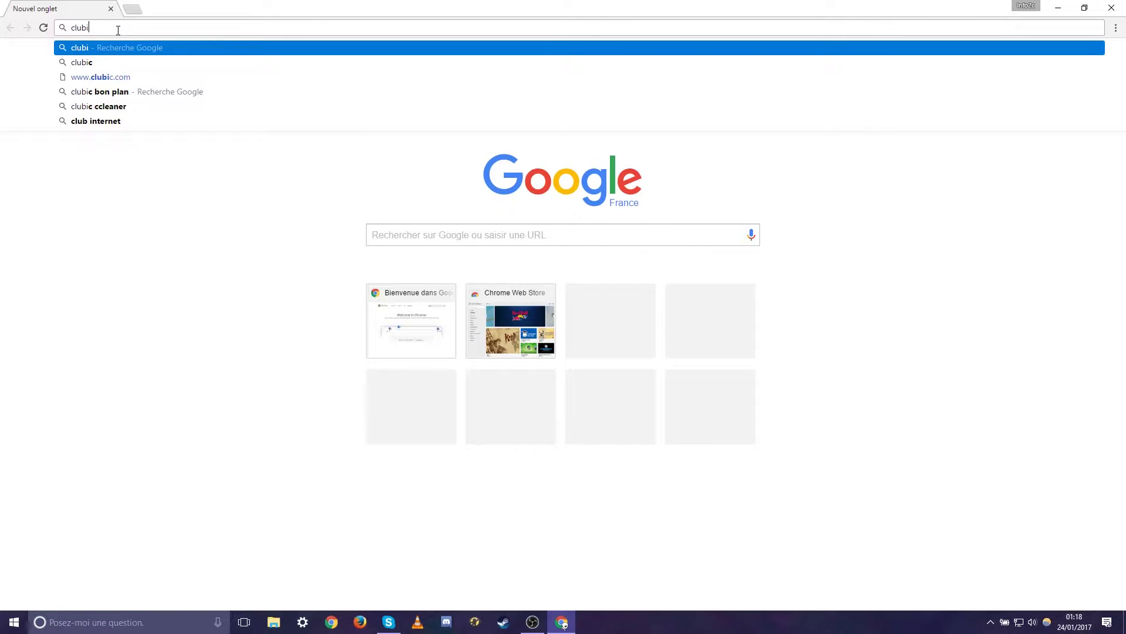
type("c")
key("Down")
key("Return")
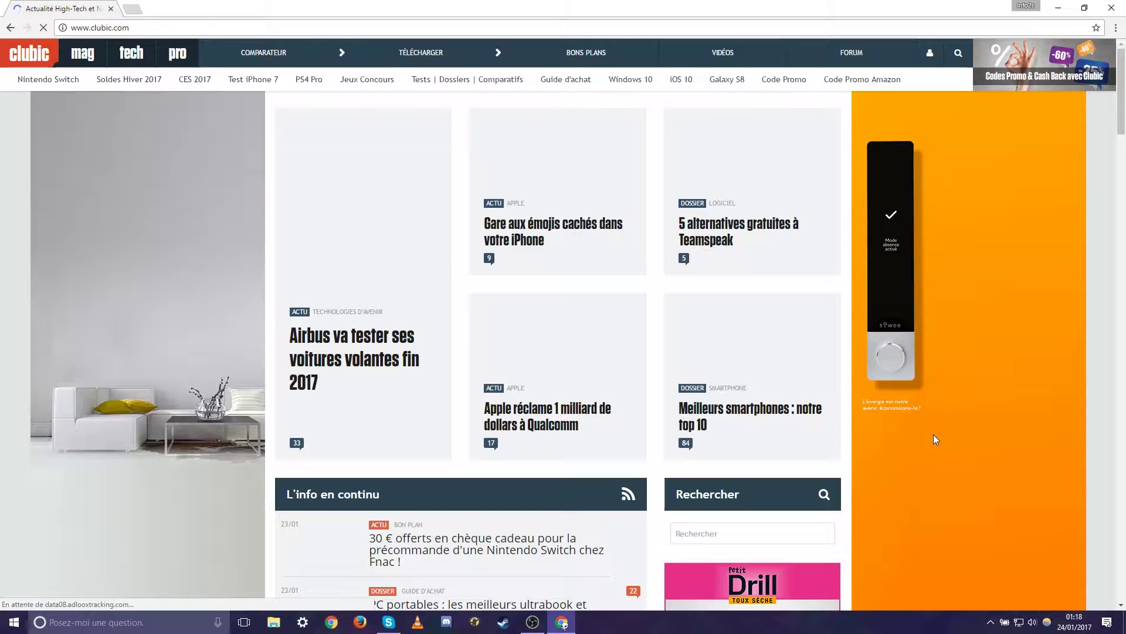
Examine the Clubic homepage from start to end for advertising banners and return to its beginning
scroll(813, 276, "down", 15)
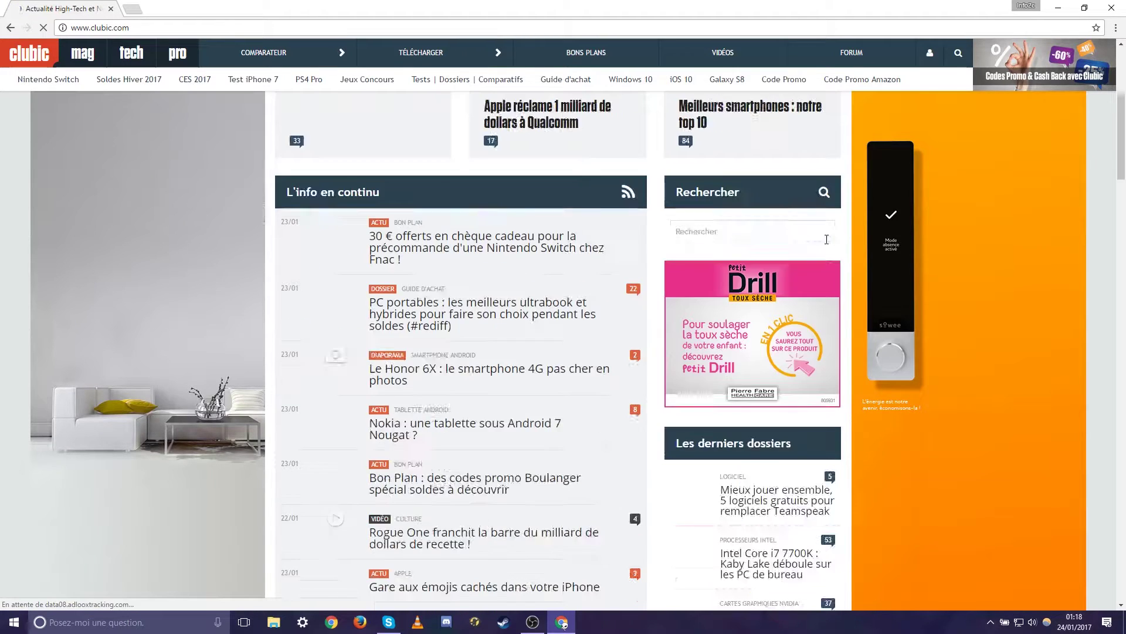
scroll(820, 308, "down", 20)
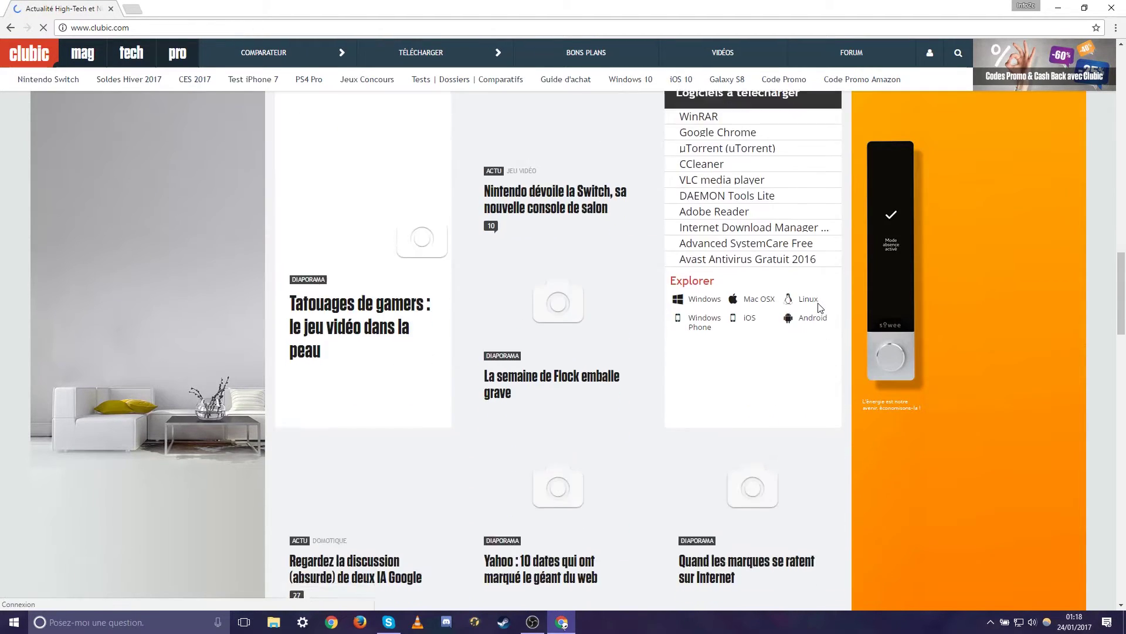
scroll(772, 350, "down", 5)
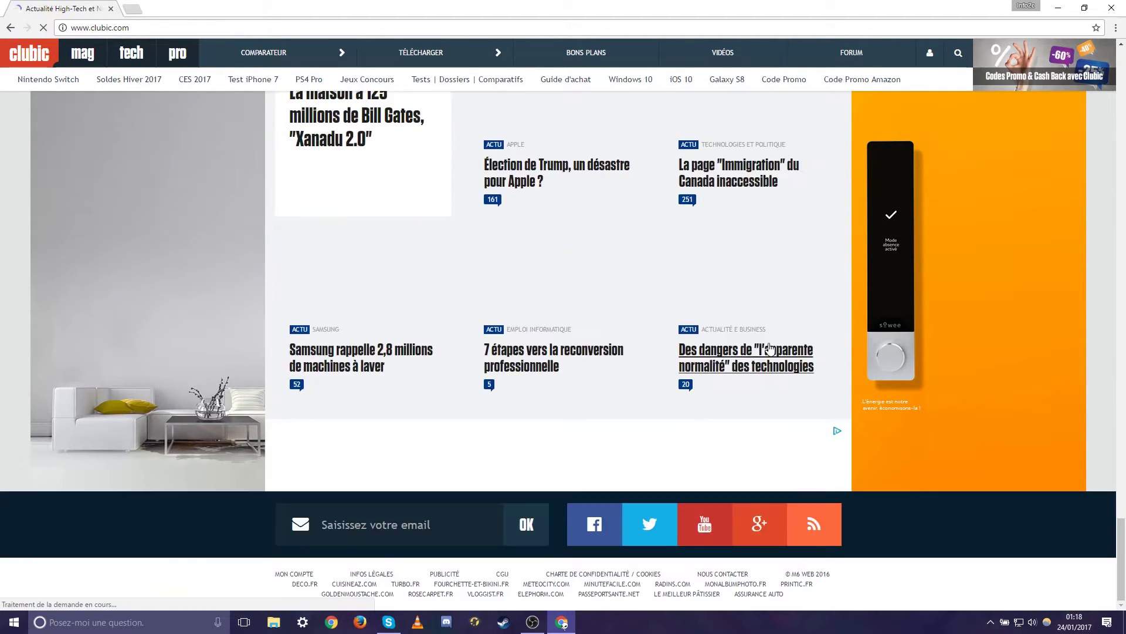
scroll(759, 384, "up", 10)
scroll(746, 373, "up", 20)
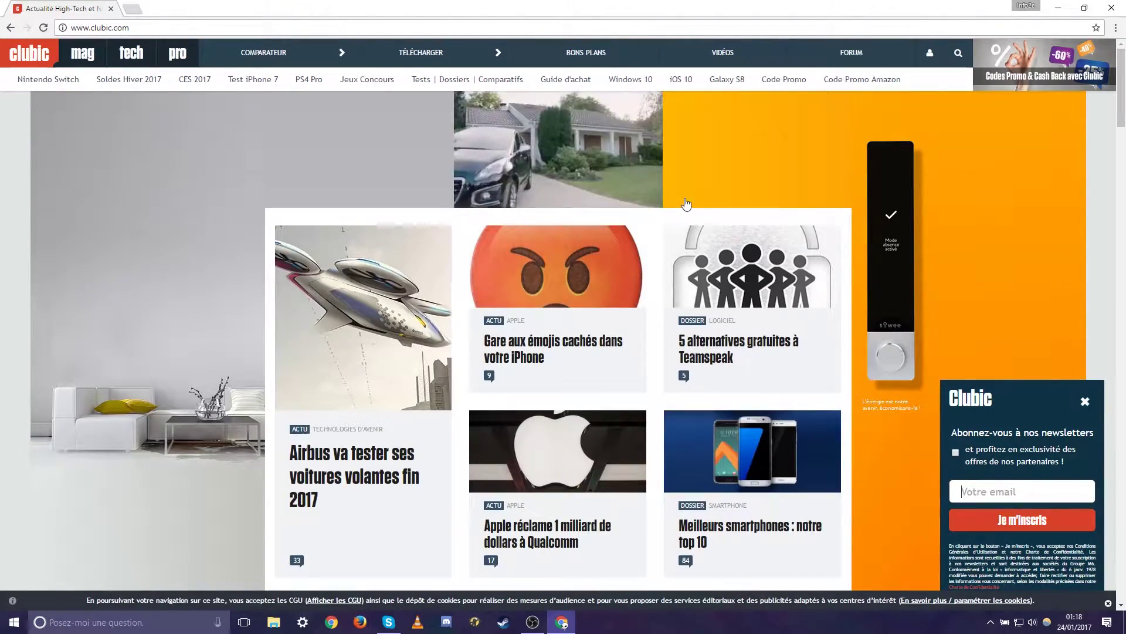
Search Google for "adblock plus" in a new tab and open the official adblockplus.org site
left_click(132, 7)
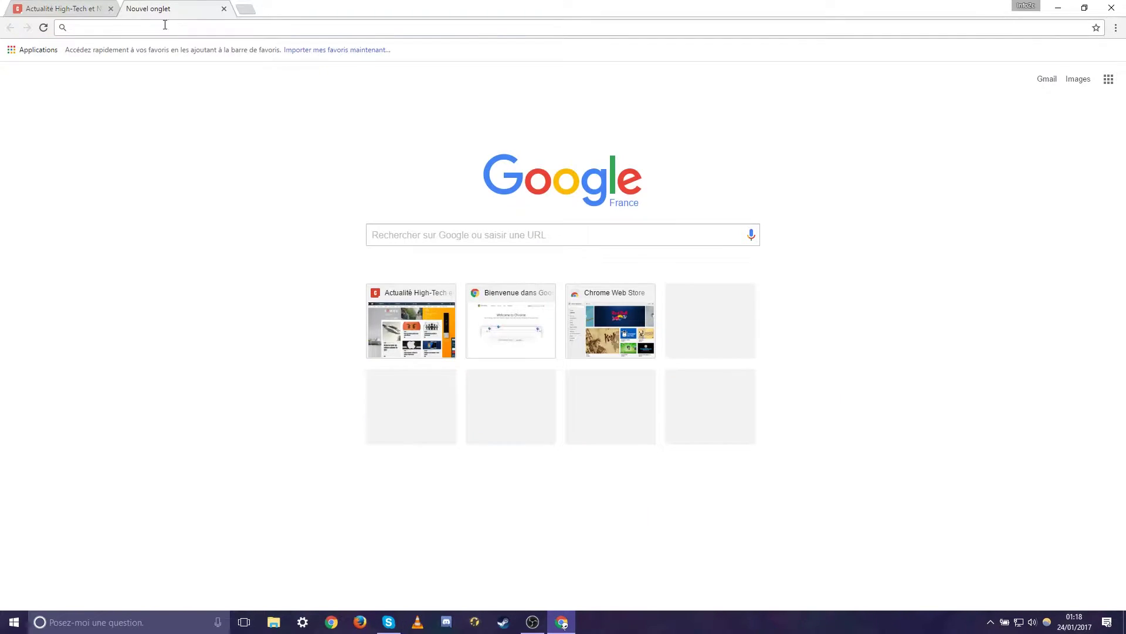
type("adblo")
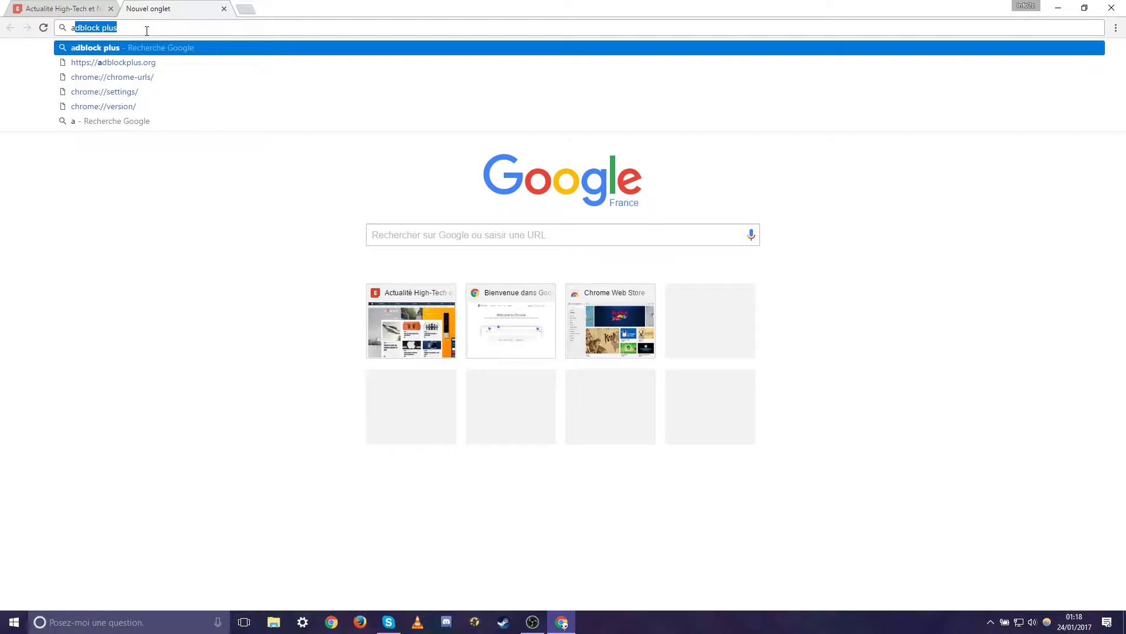
type("ck")
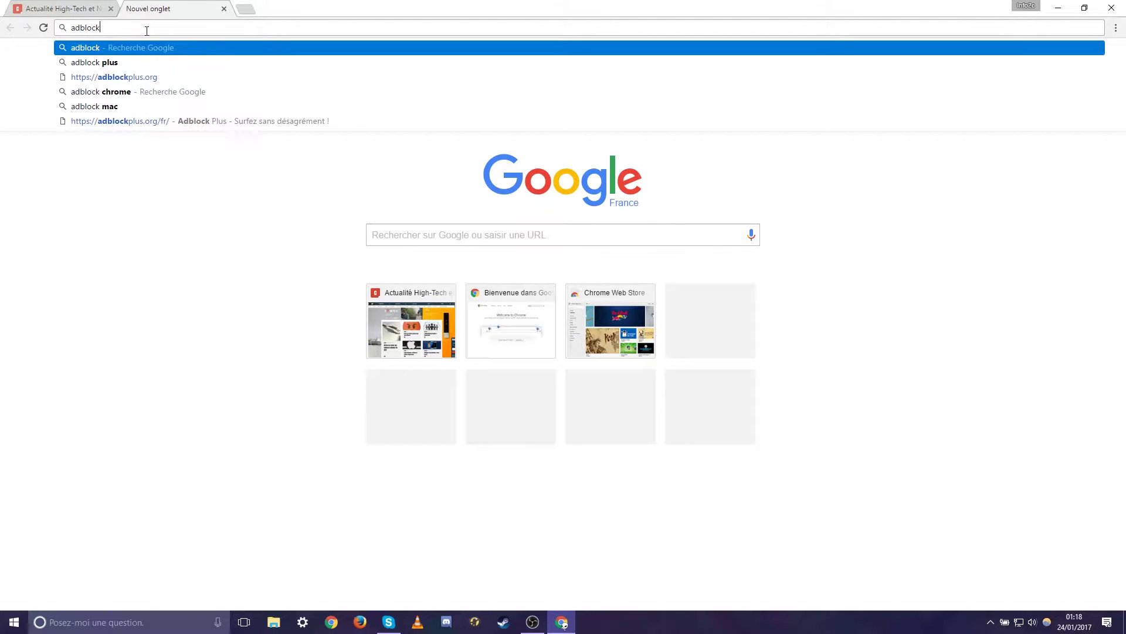
type(" plus")
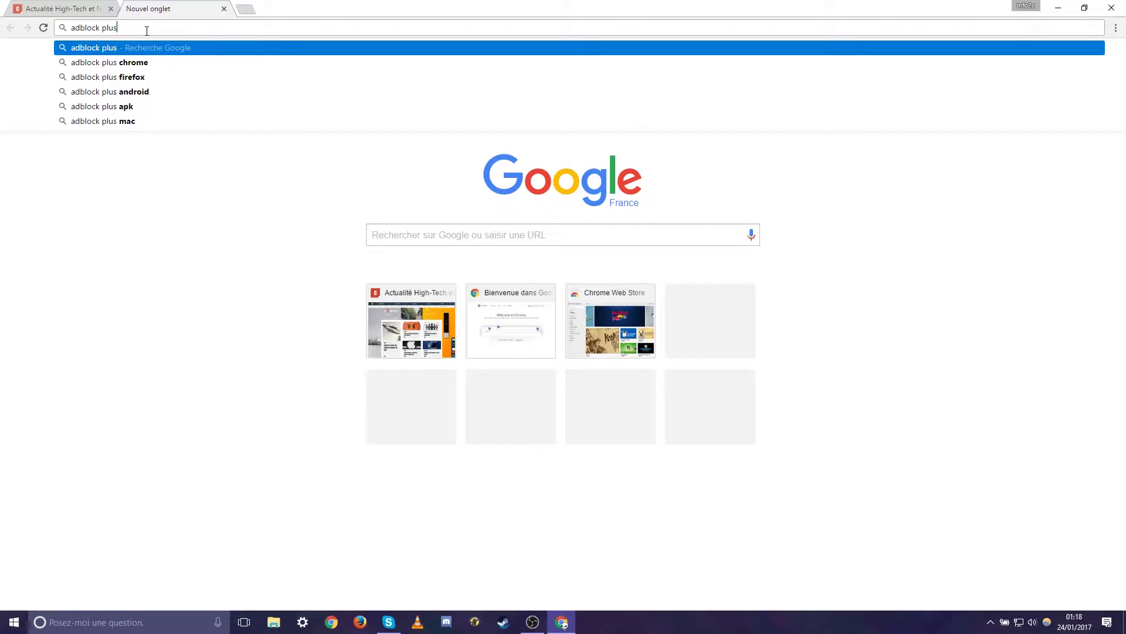
key("Return")
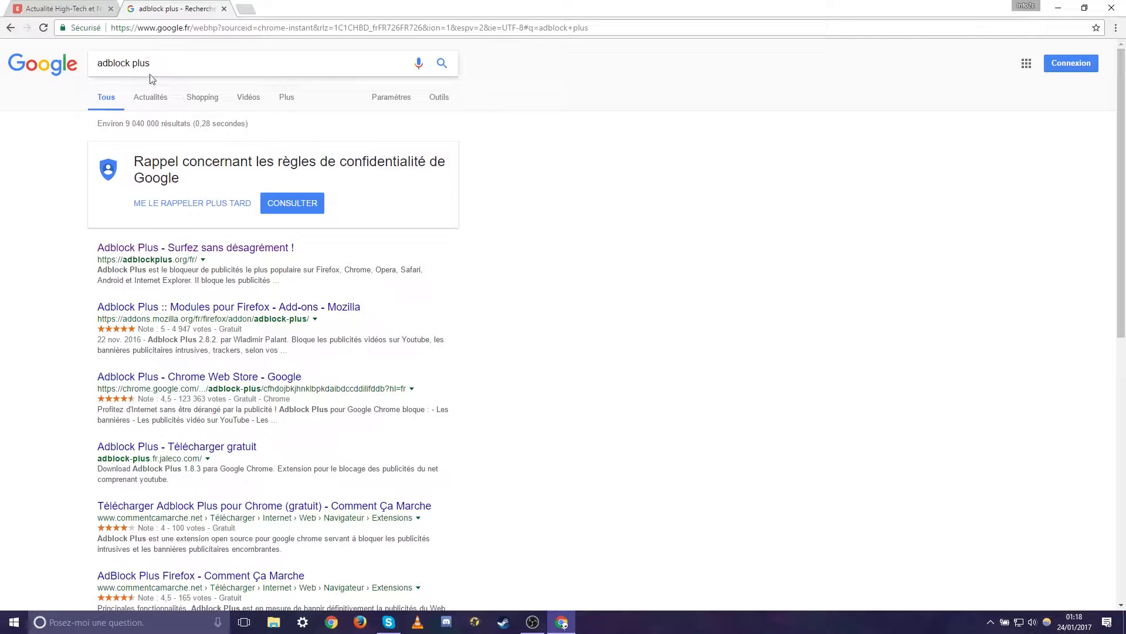
left_click(169, 251)
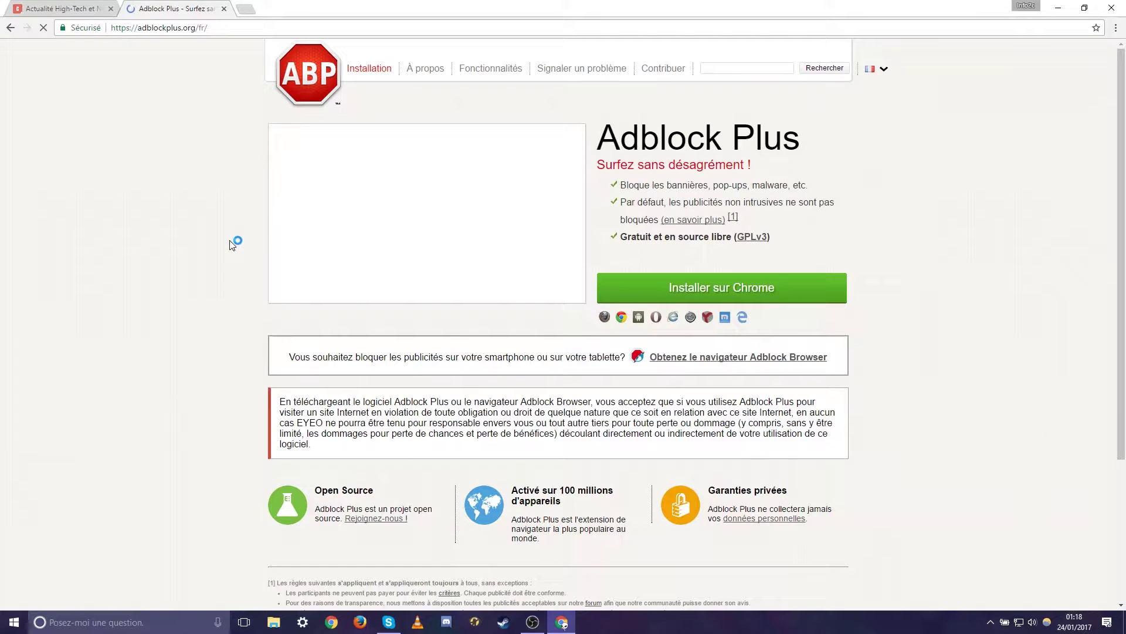
Install the Adblock Plus extension on Chrome and close both Adblock Plus tabs
left_click(722, 287)
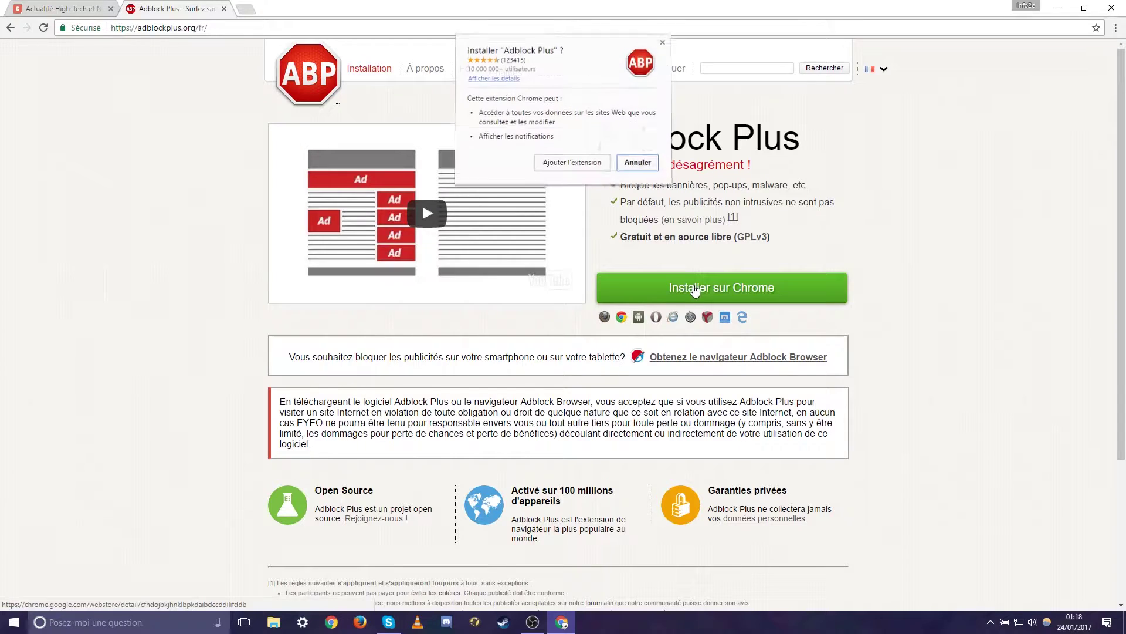
left_click(584, 165)
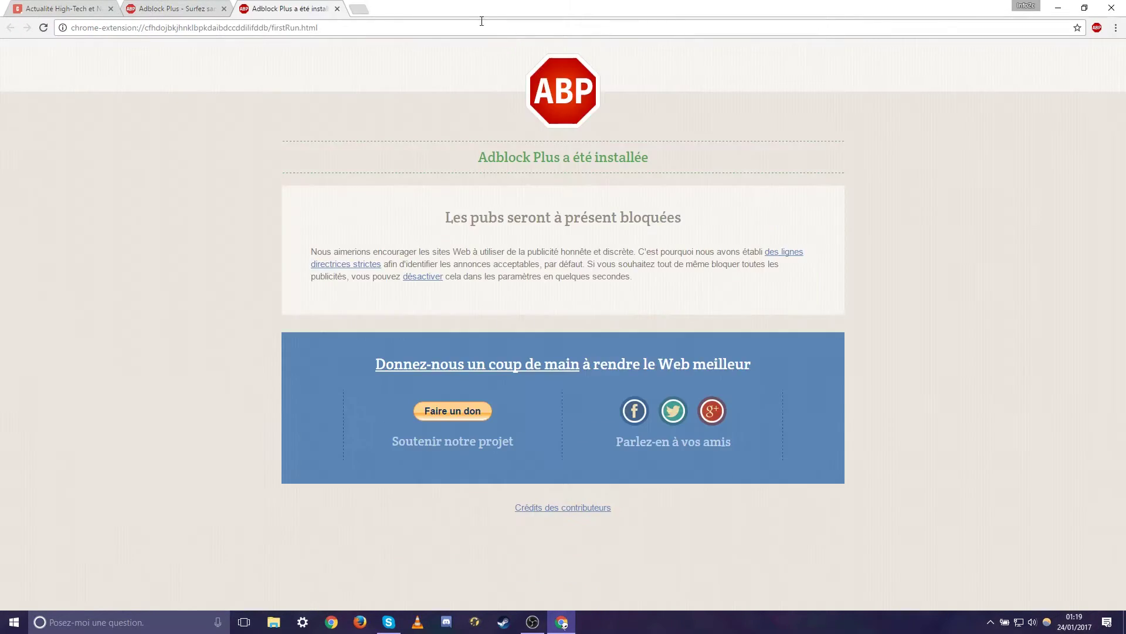
middle_click(307, 4)
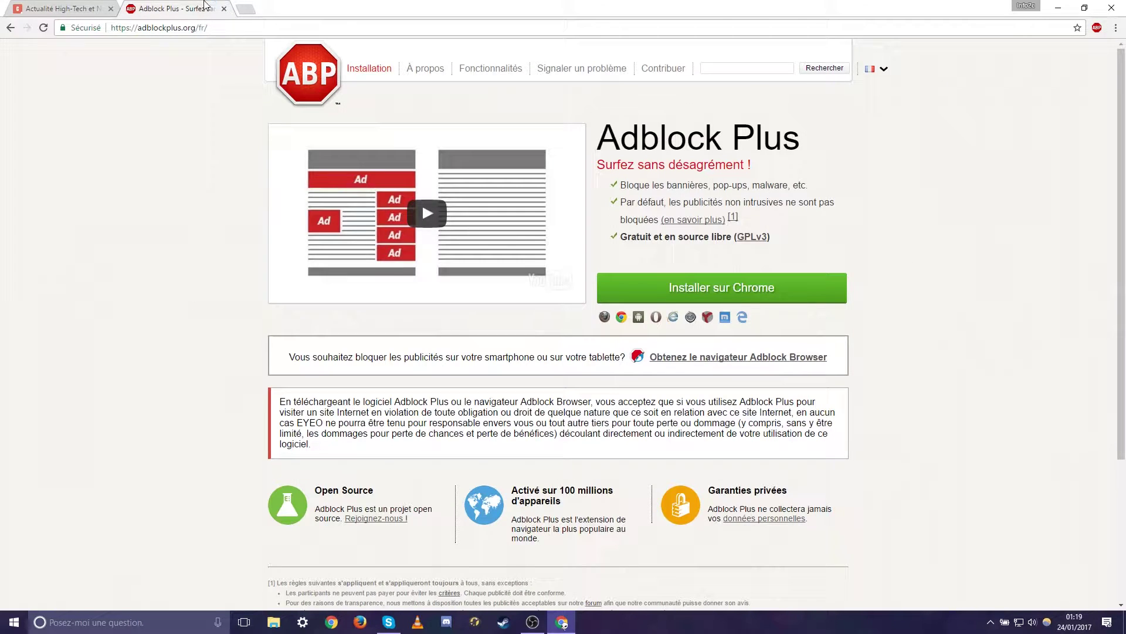
middle_click(206, 5)
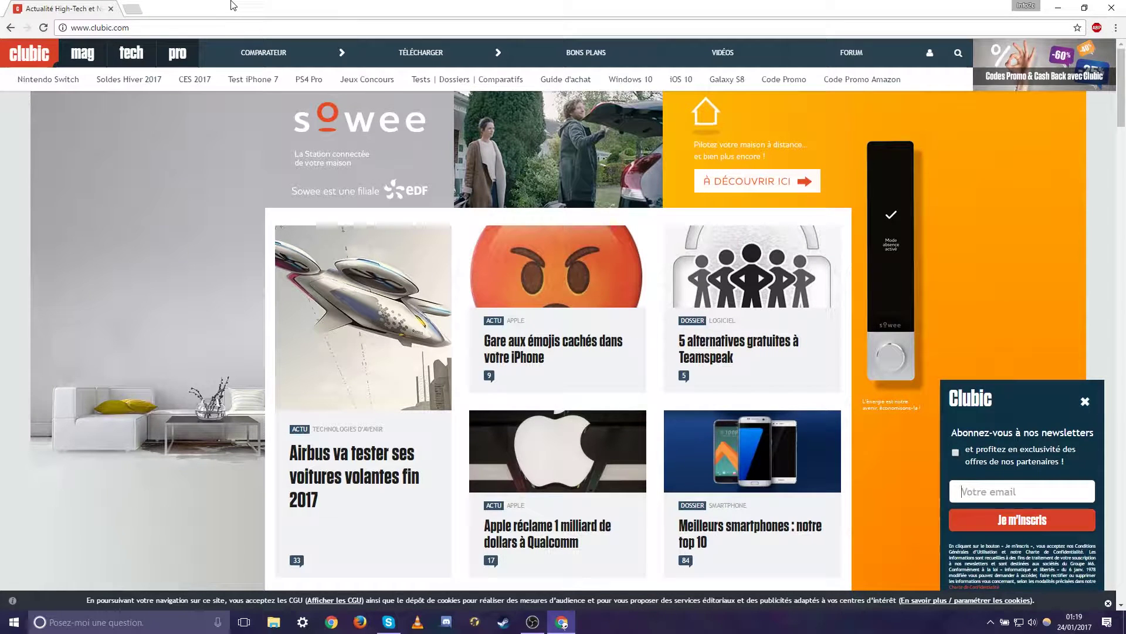
Reload the Clubic homepage and examine it for remaining advertisements
left_click(43, 27)
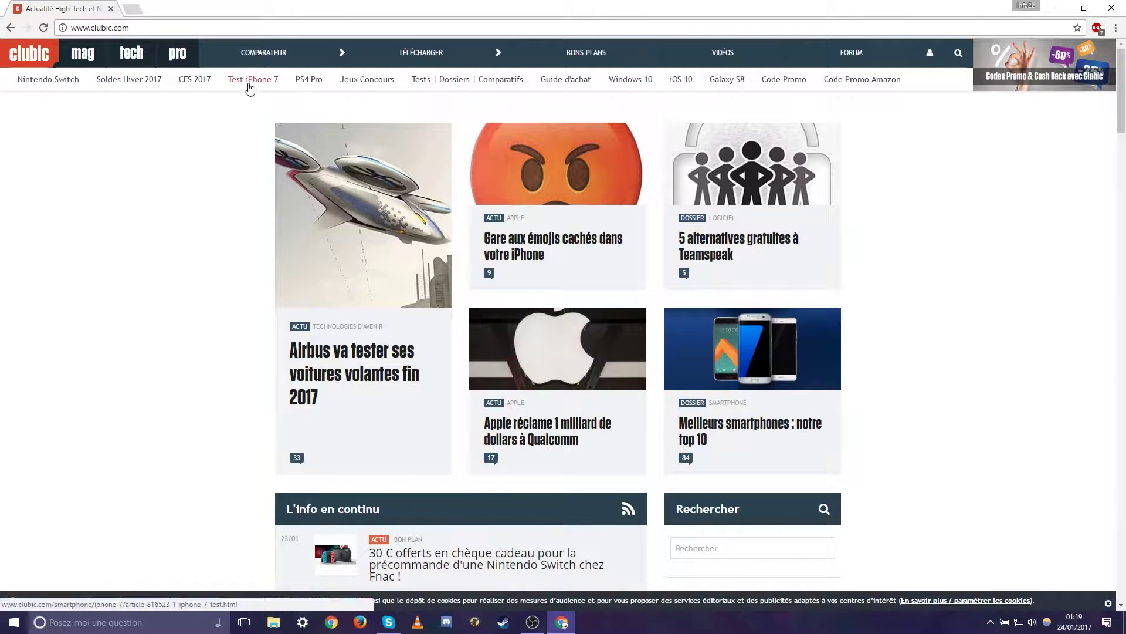
scroll(317, 265, "down", 19)
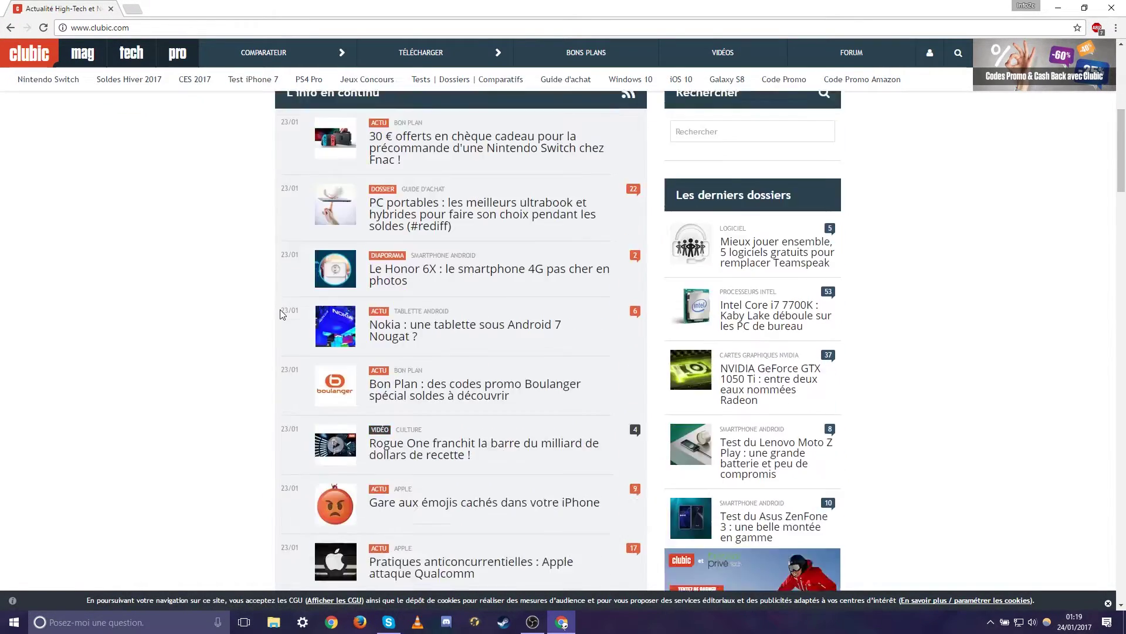
scroll(288, 340, "up", 18)
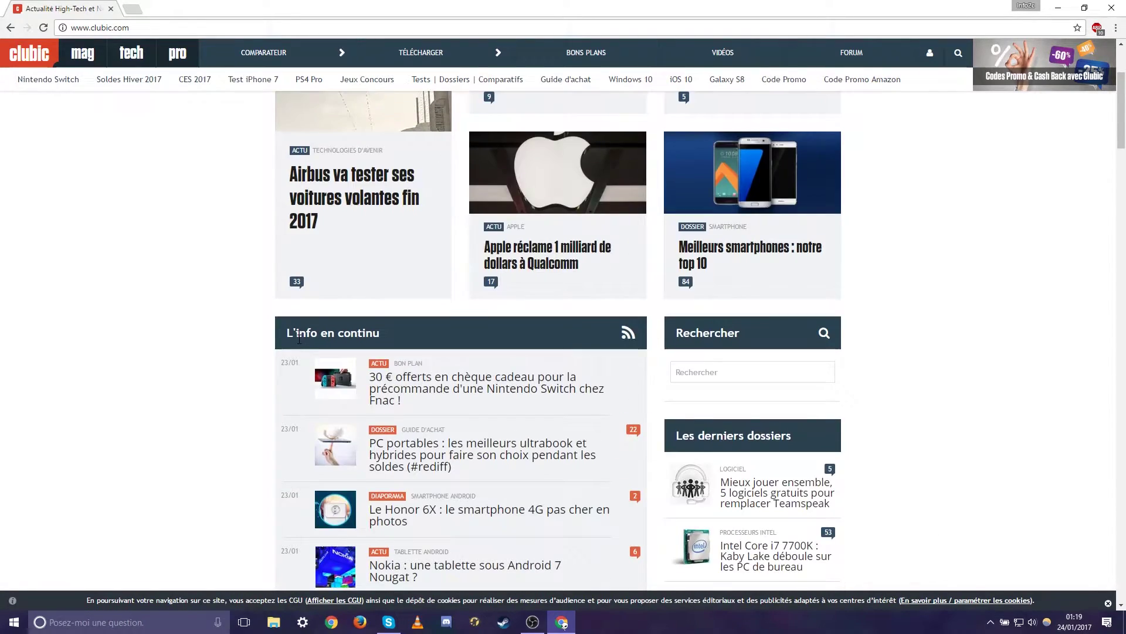
scroll(293, 342, "down", 19)
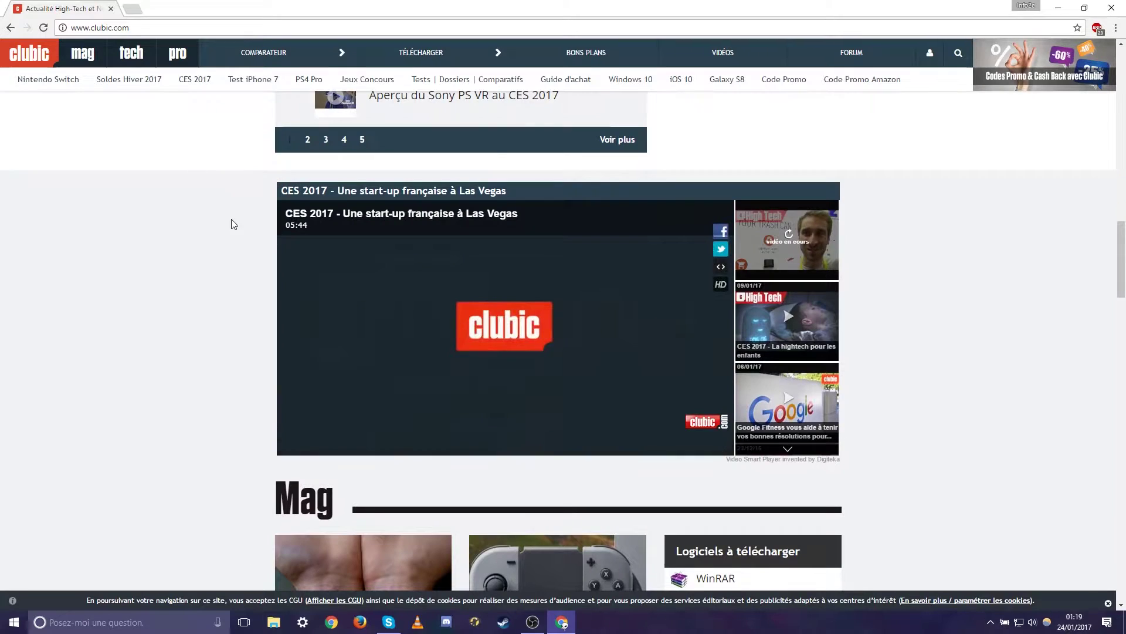
scroll(235, 232, "up", 3)
scroll(235, 233, "up", 12)
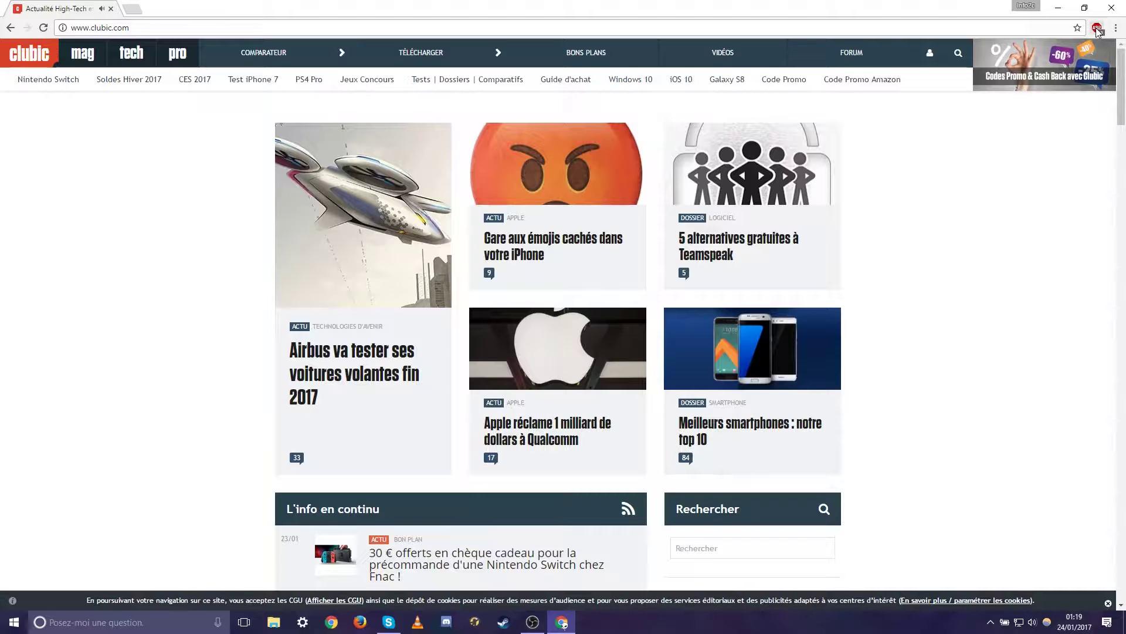
Disable Adblock Plus for the Clubic site and reload the page
left_click(1097, 28)
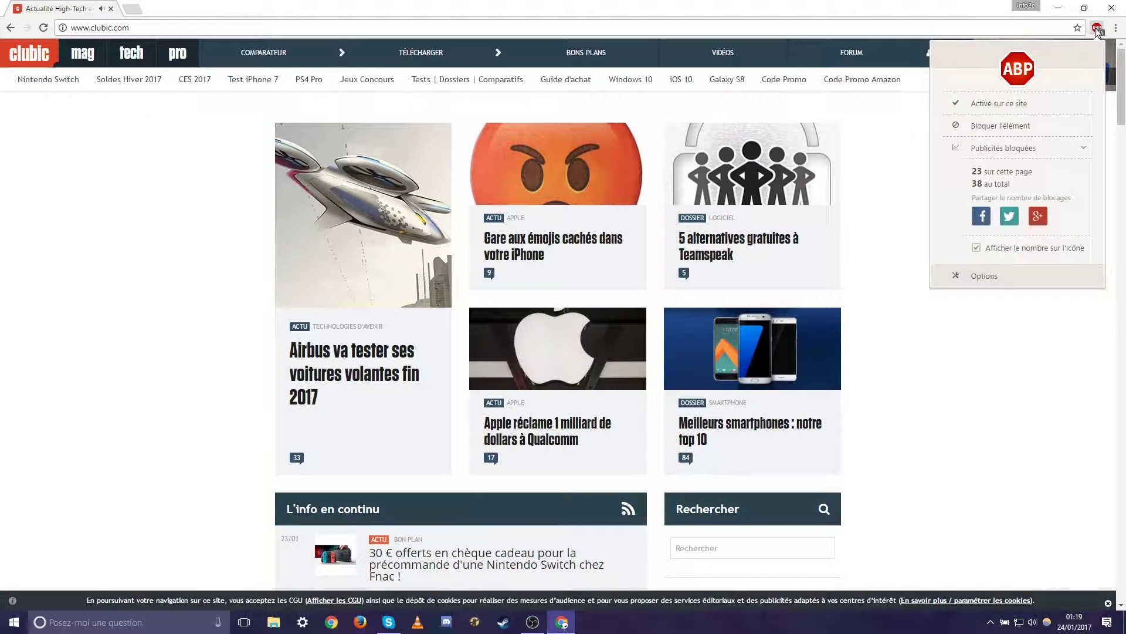
left_click(1010, 108)
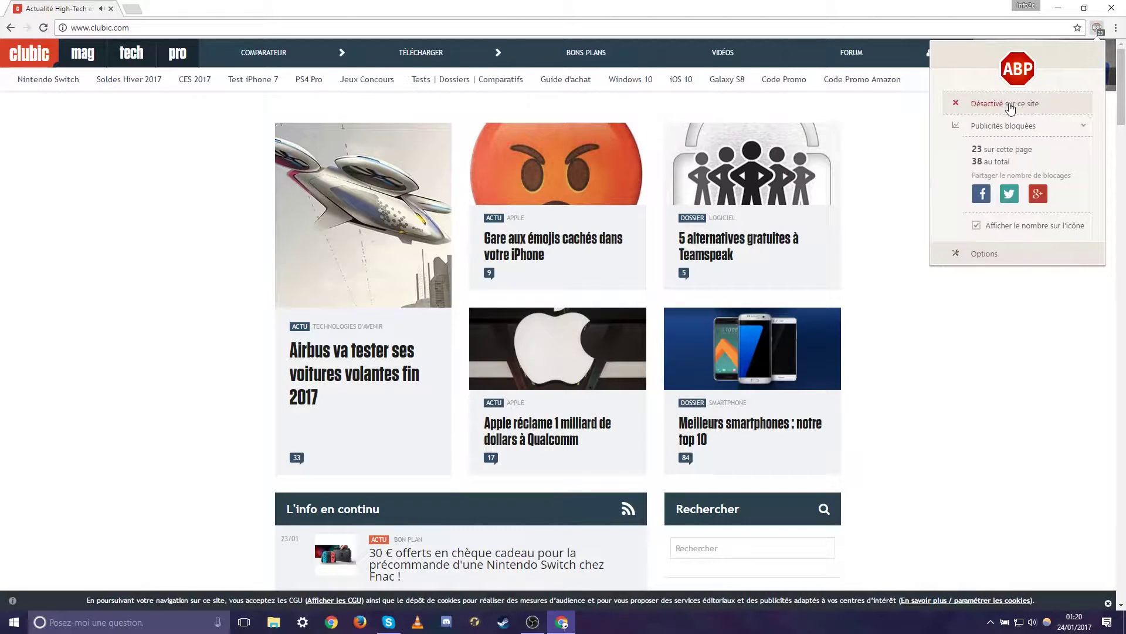
left_click(922, 369)
left_click(43, 28)
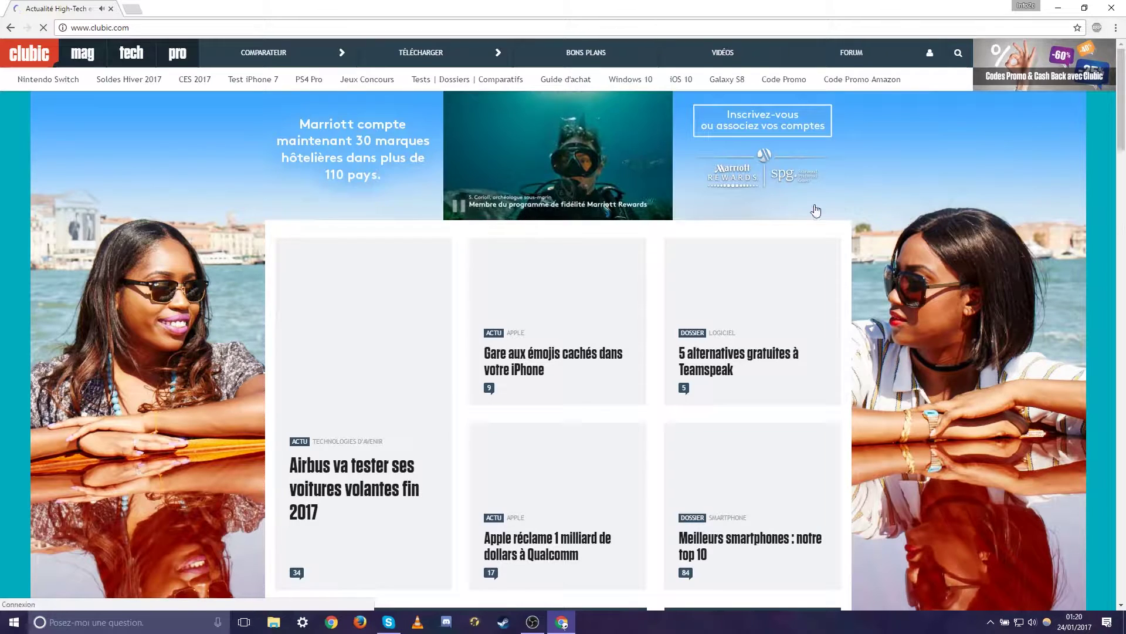
Enable Adblock Plus for the Clubic site again and replace the Clubic tab with a new empty one
left_click(1096, 29)
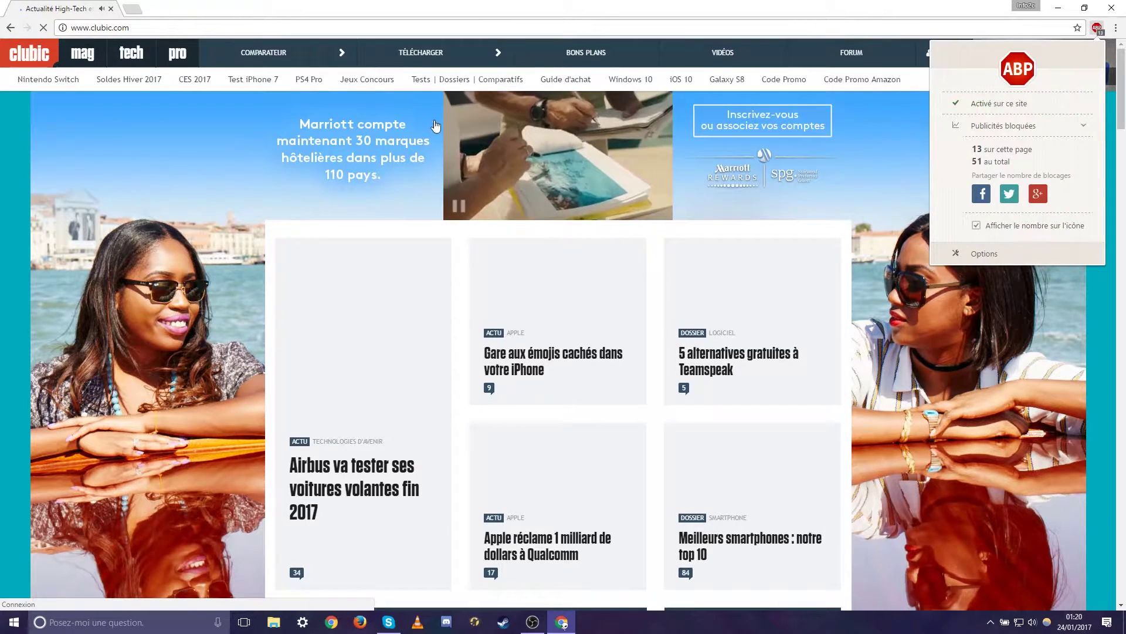
left_click(1097, 28)
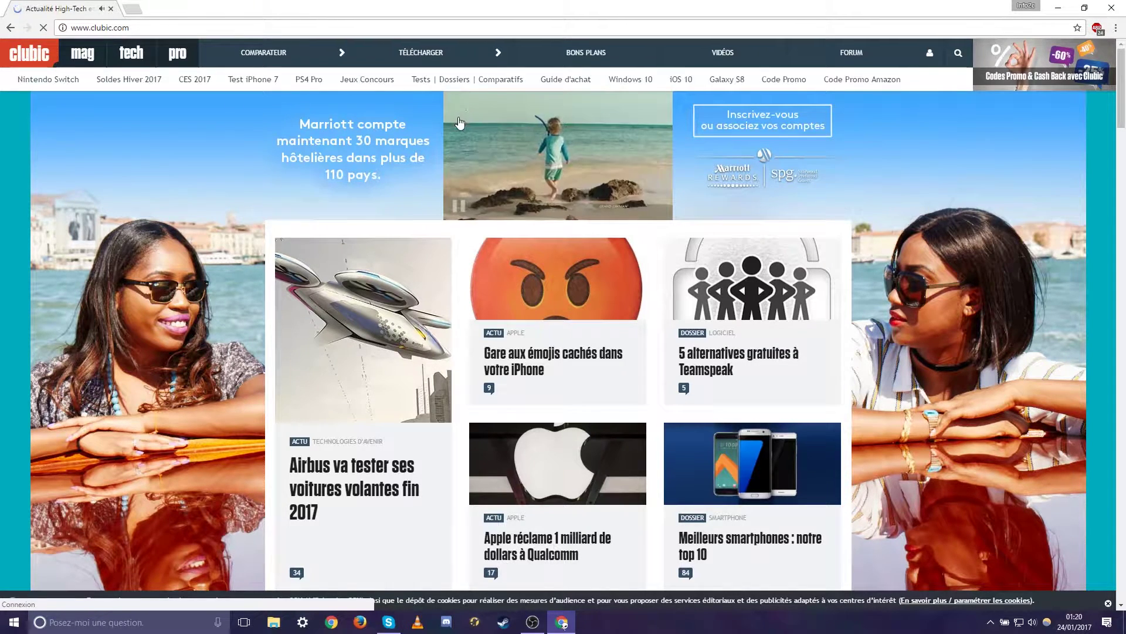
left_click(133, 8)
middle_click(89, 7)
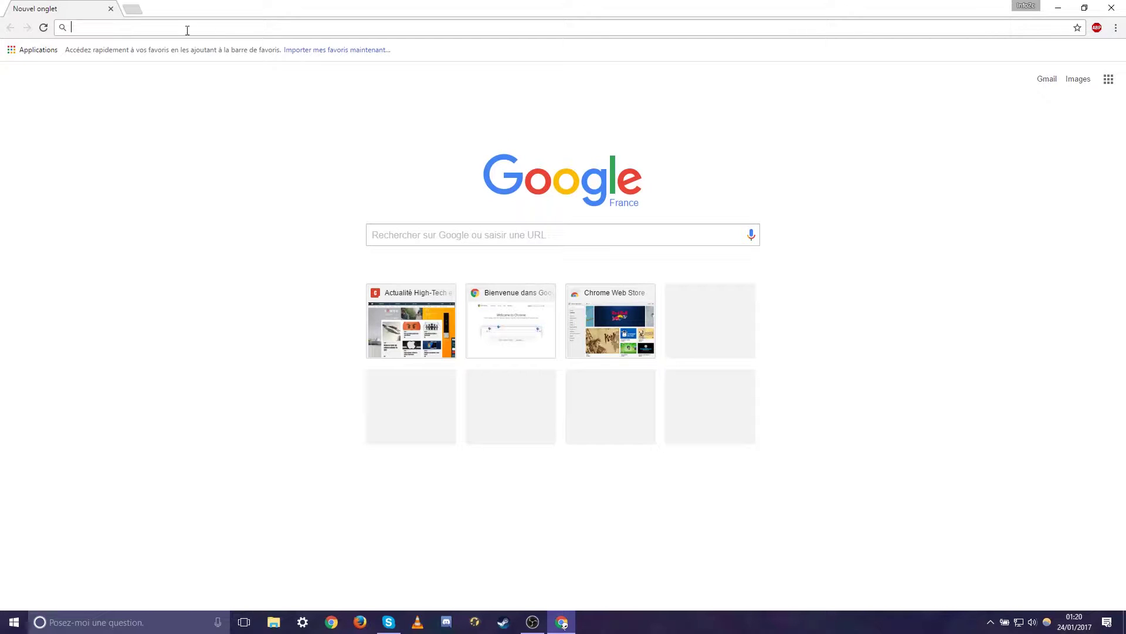
Remove the Adblock Plus extension from Chrome and close the uninstall survey page
right_click(1097, 28)
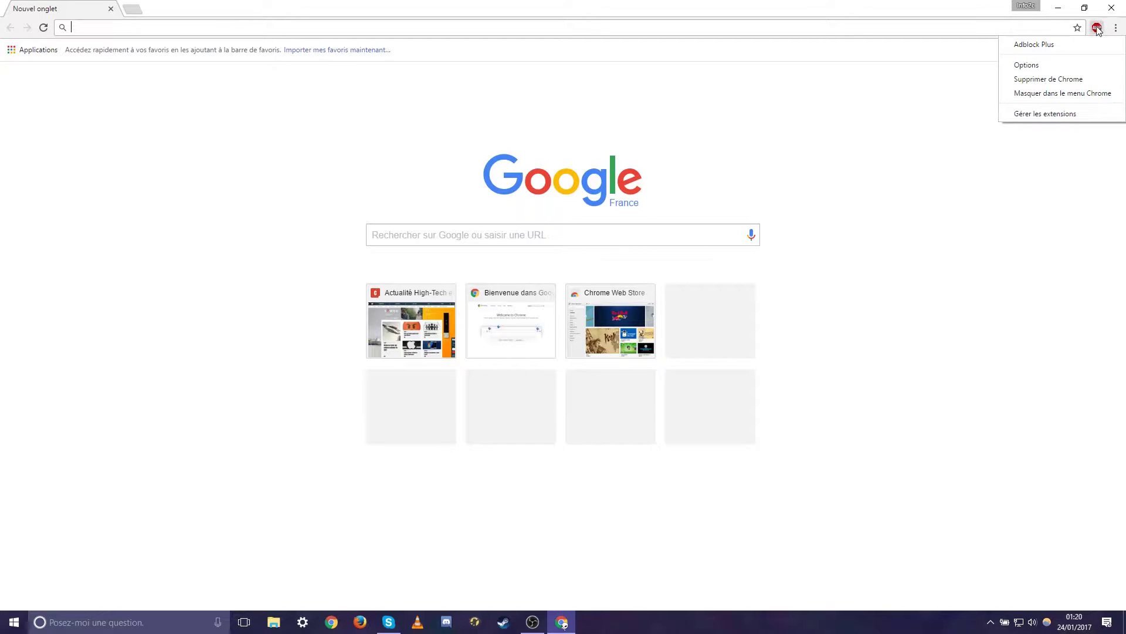
left_click(1048, 79)
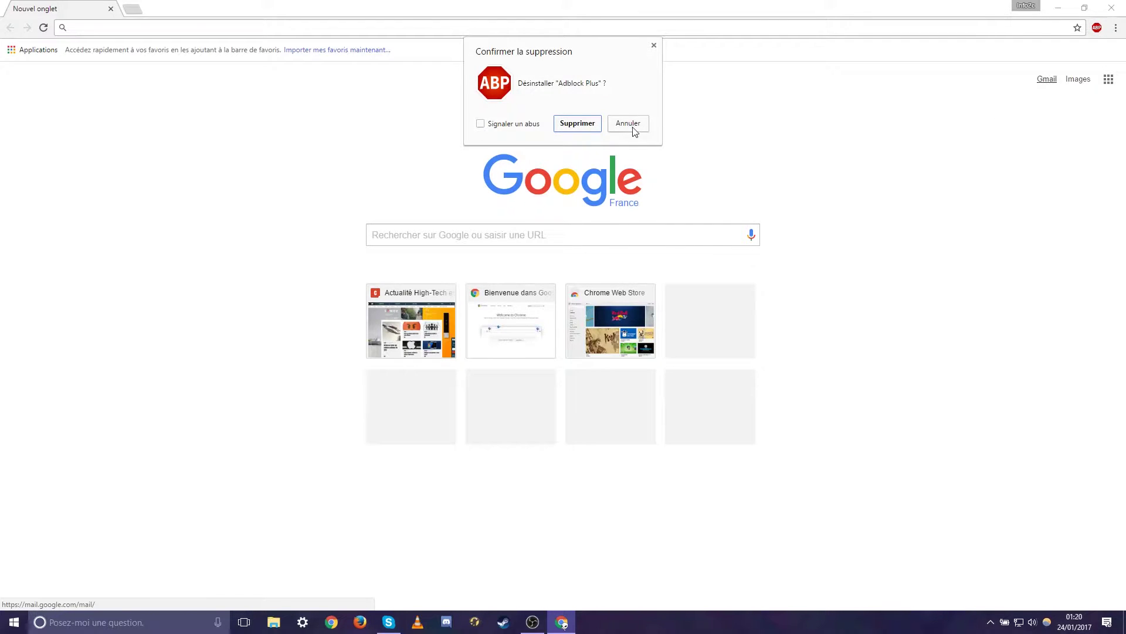
left_click(577, 122)
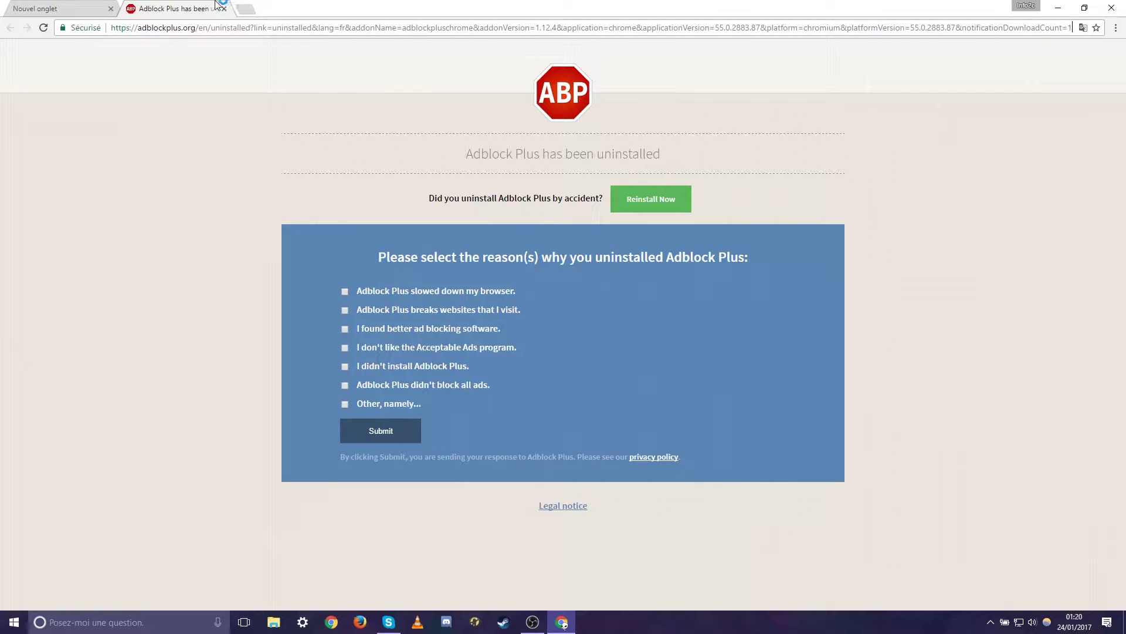
middle_click(209, 3)
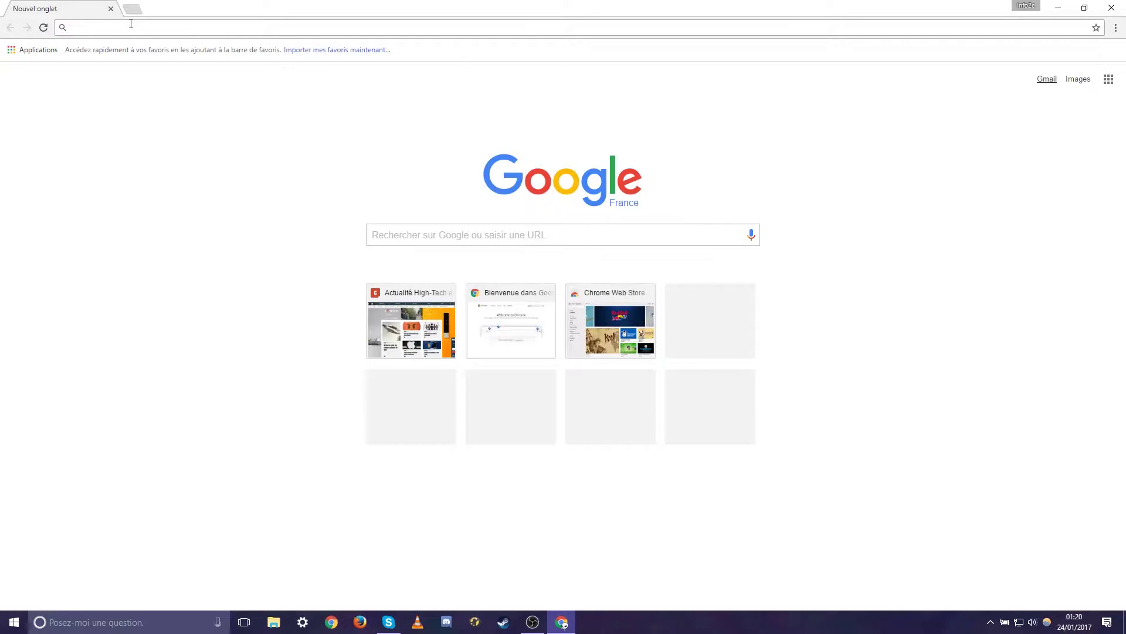
Search Google for ublock origin and open its Chrome Web Store page
type("ubl")
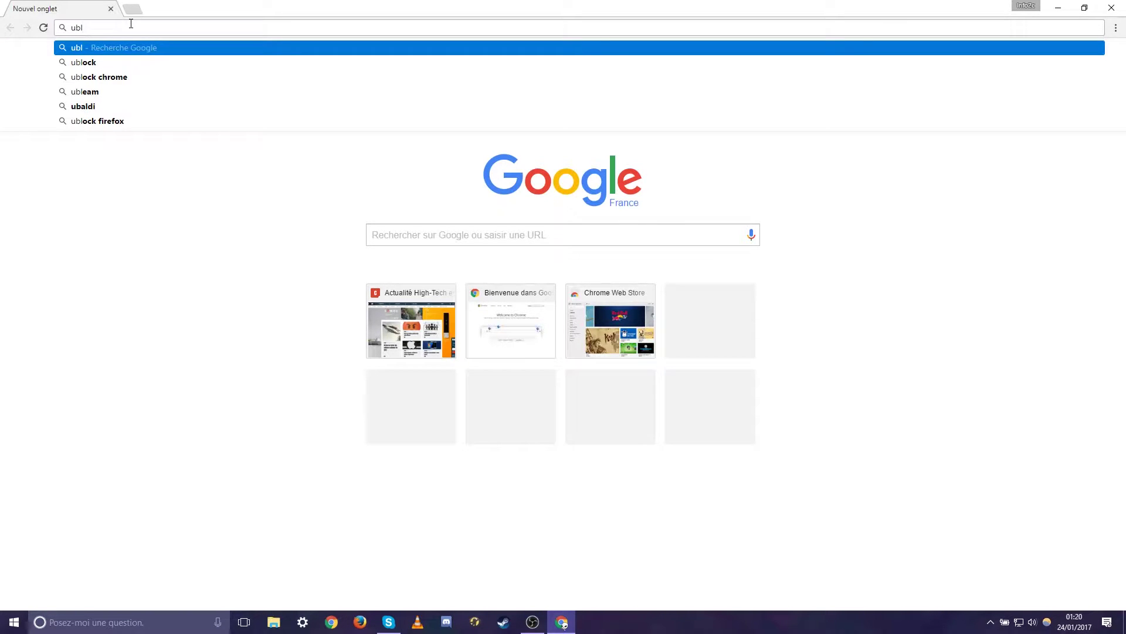
key("Down")
key("Down")
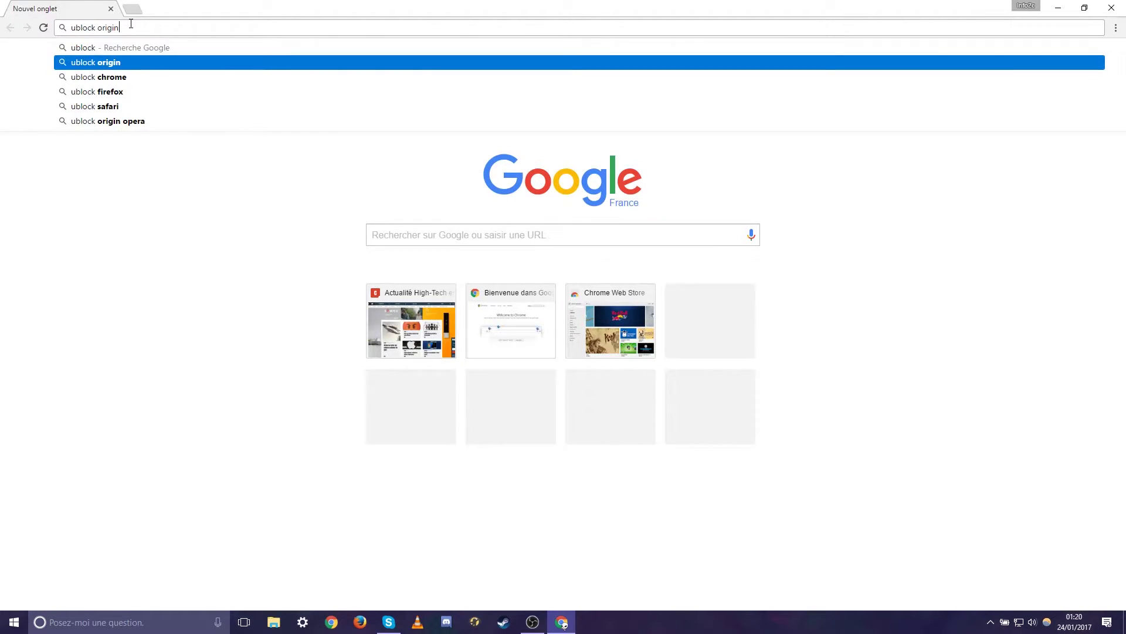
key("Return")
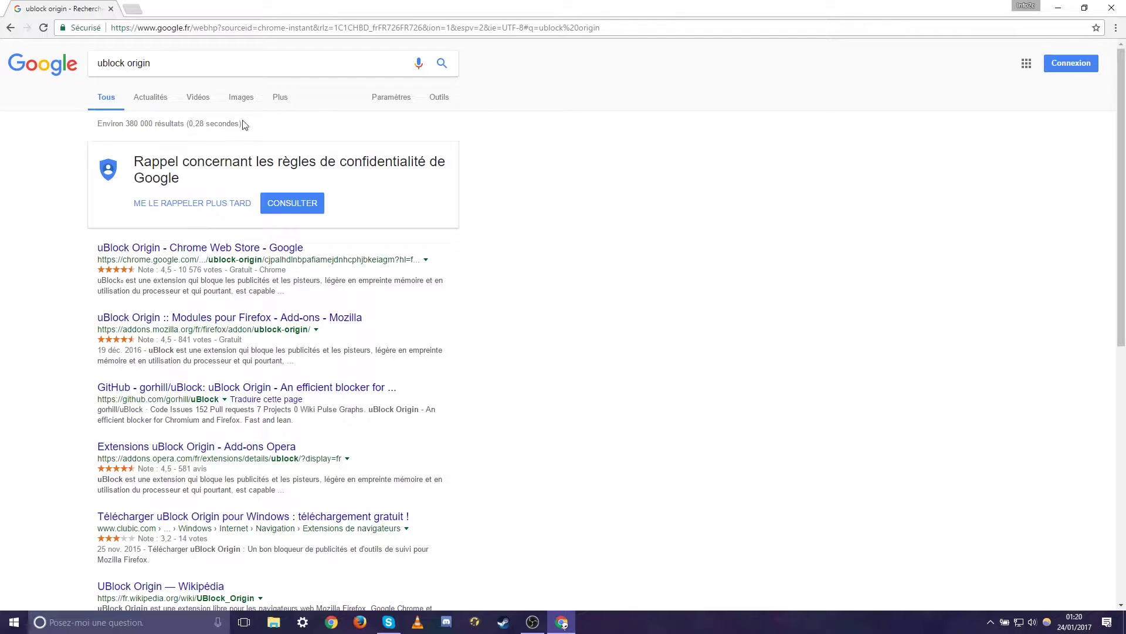
left_click(137, 245)
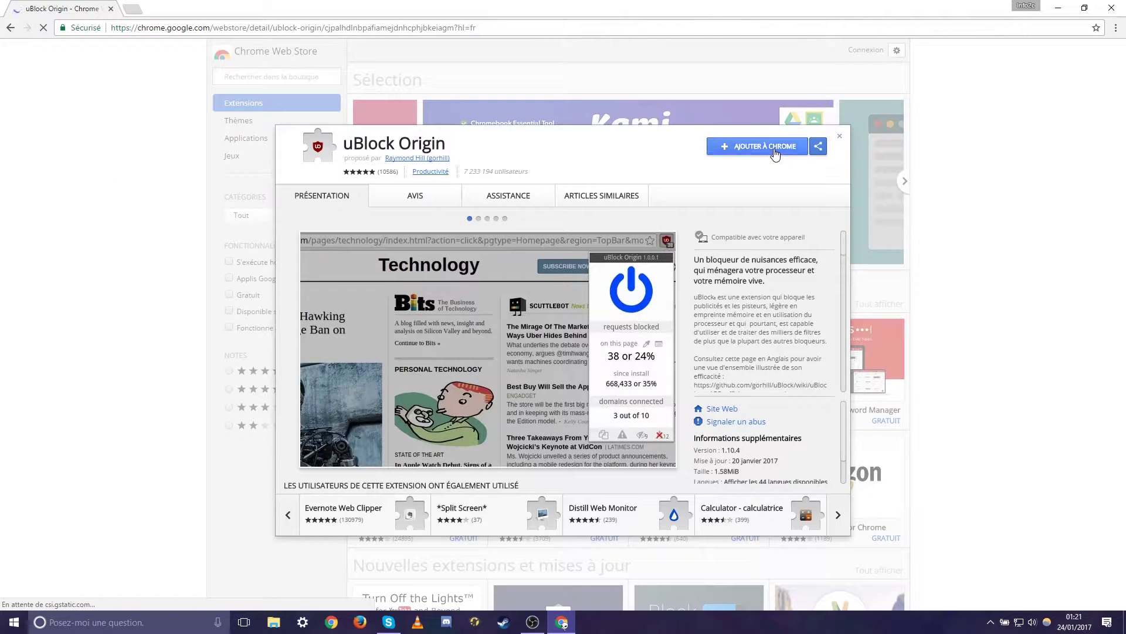
Add the uBlock Origin extension to Chrome and confirm the installation
left_click(772, 148)
left_click(564, 168)
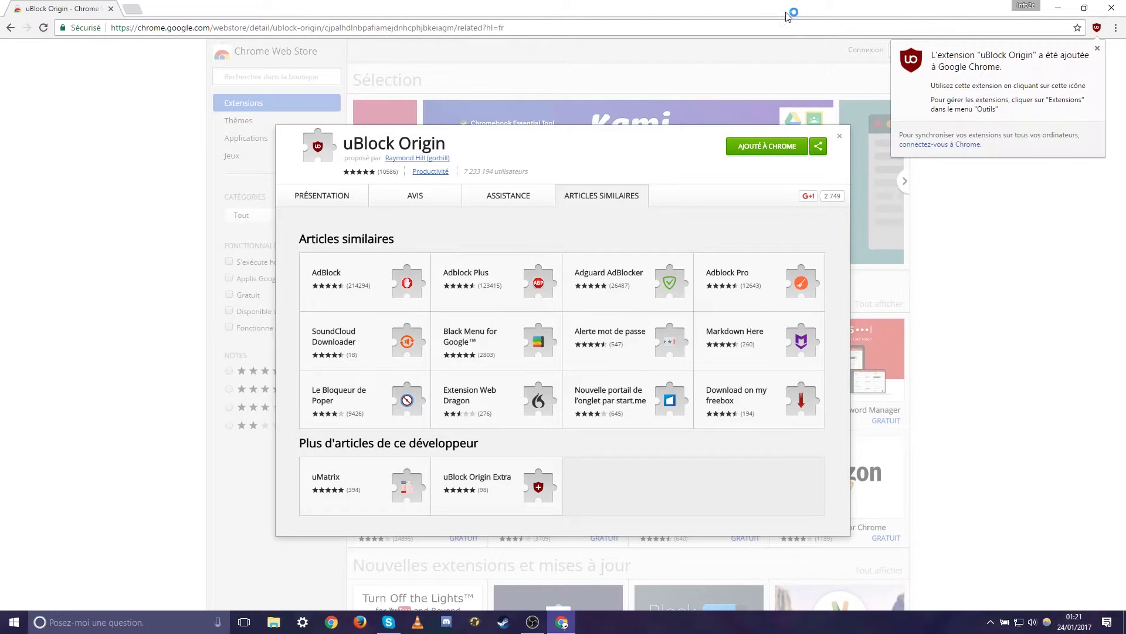
left_click(1086, 196)
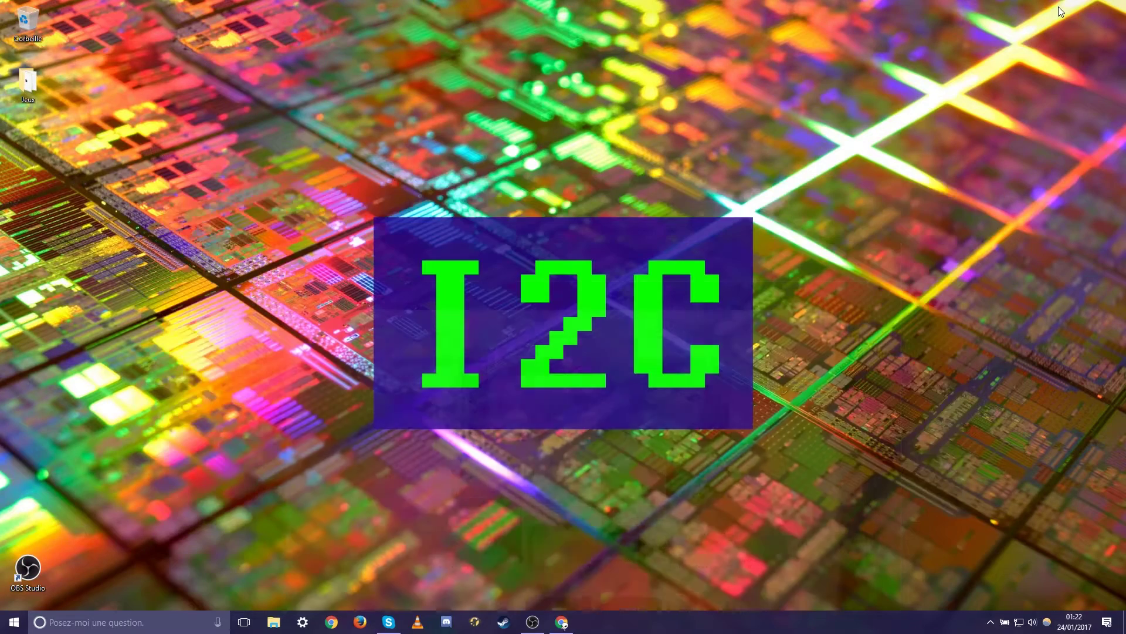
Bring the Chrome window back to the front, search Google for unchecky and open the official unchecky.com site
left_click(1059, 8)
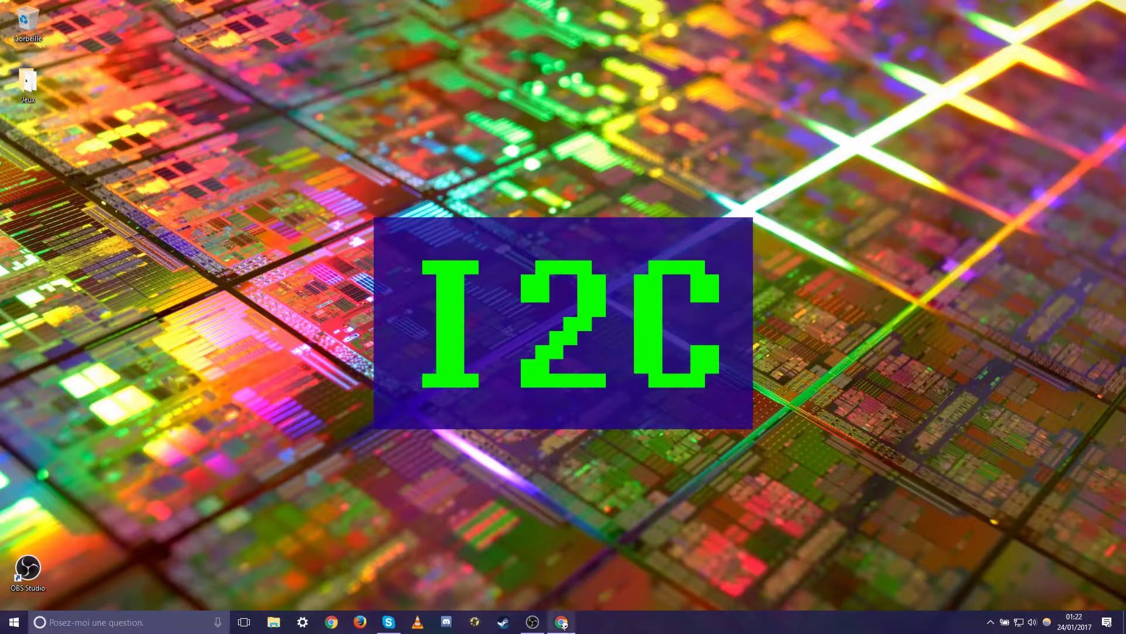
mouse_move(563, 623)
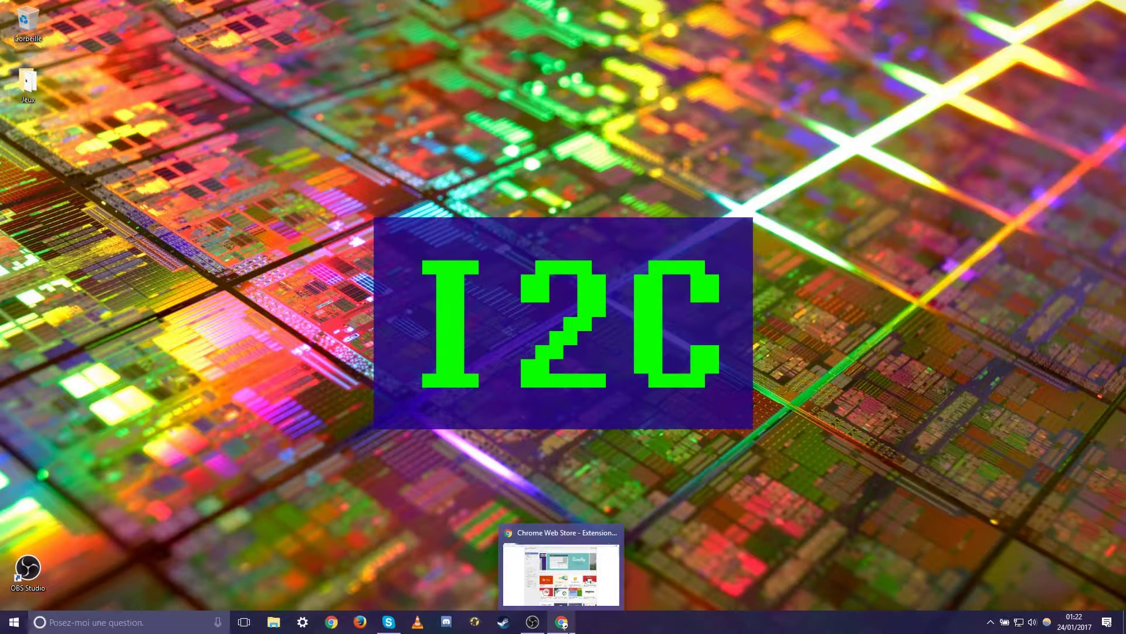
left_click(562, 623)
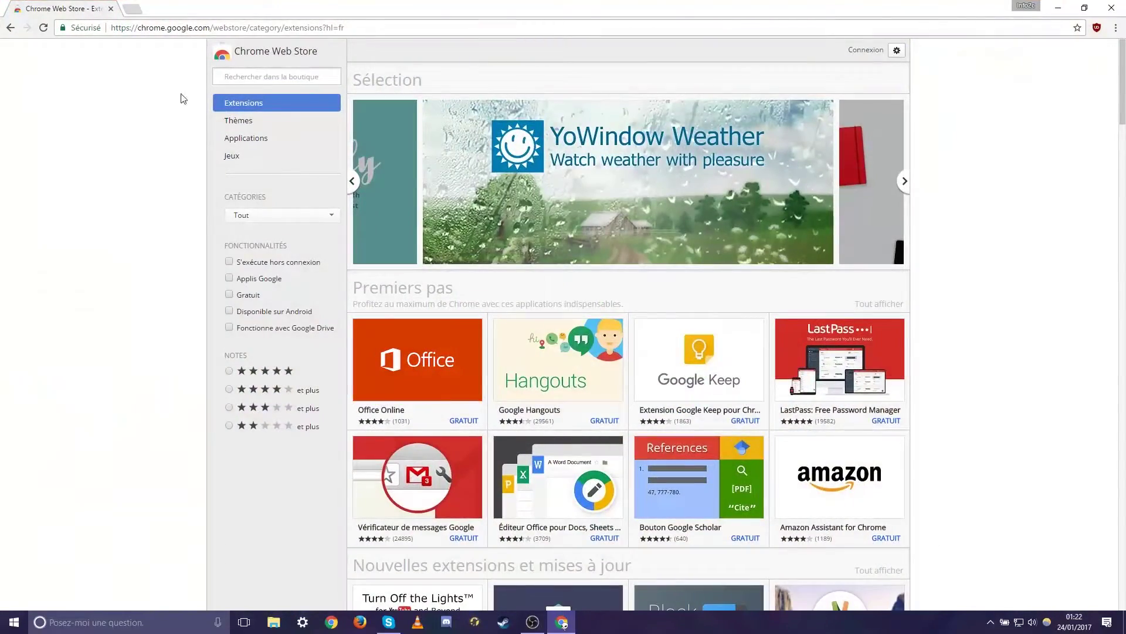
left_click(149, 29)
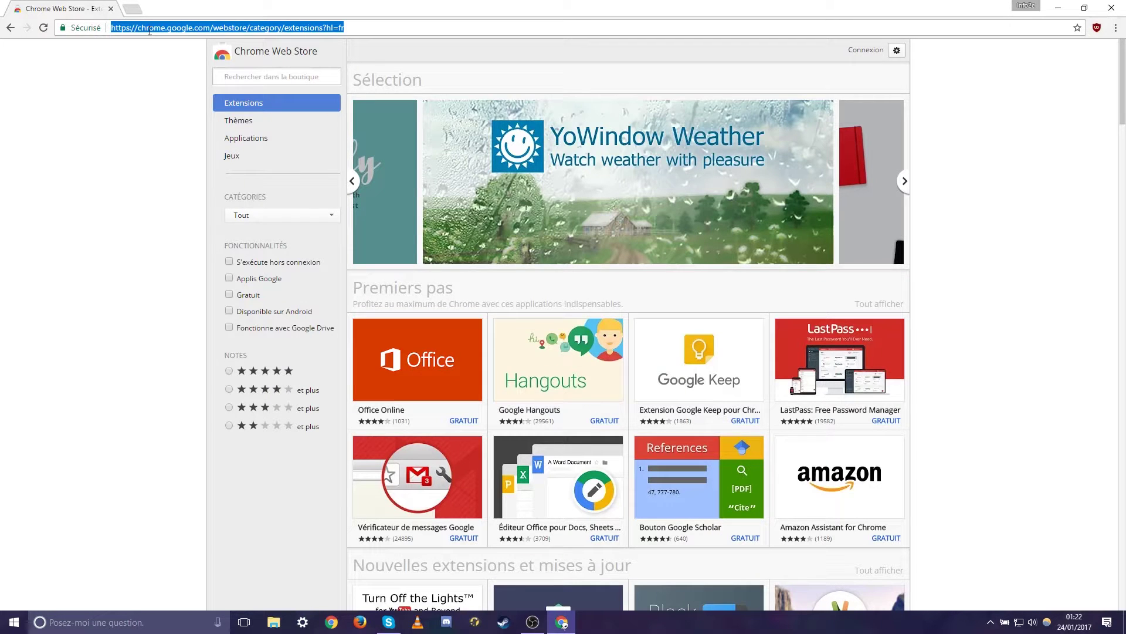
type("unck")
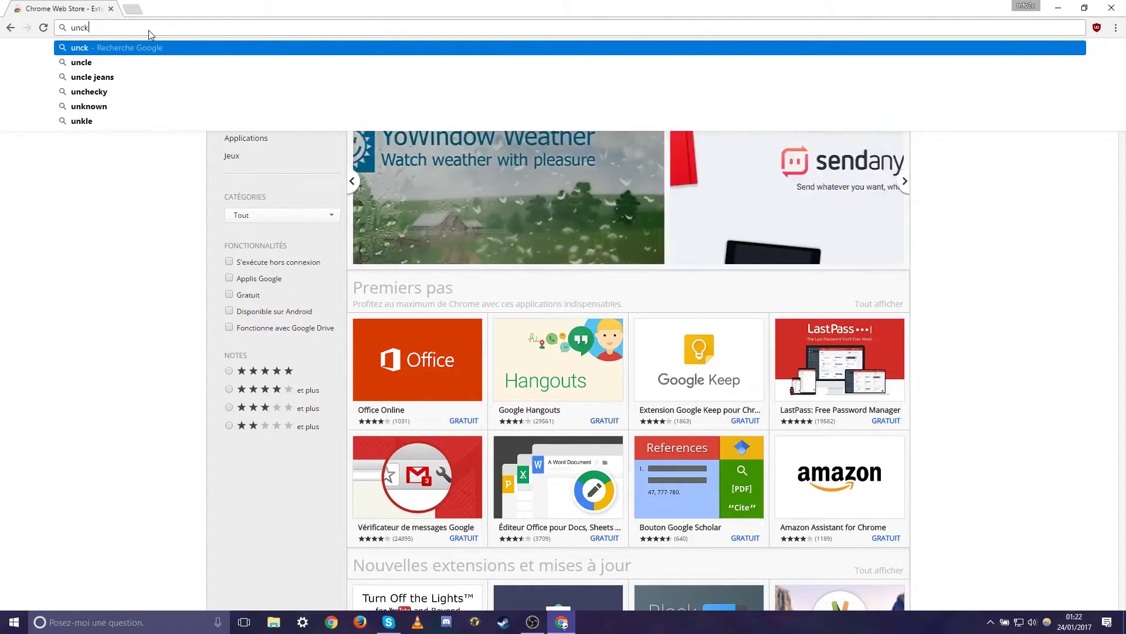
type("e")
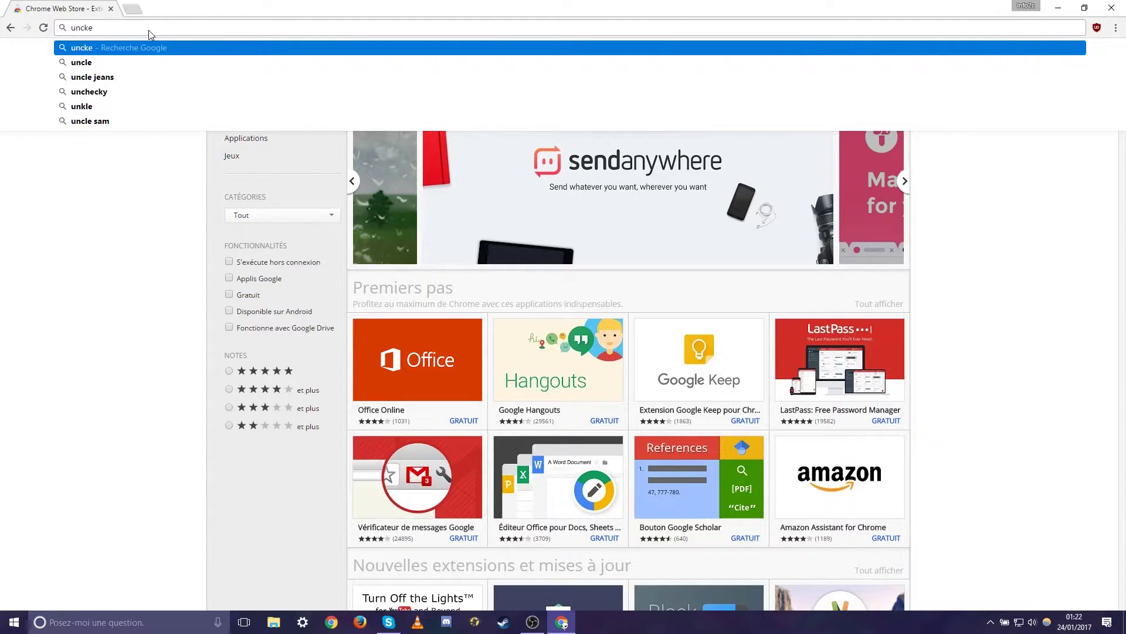
key("BackSpace")
key("BackSpace")
type("h")
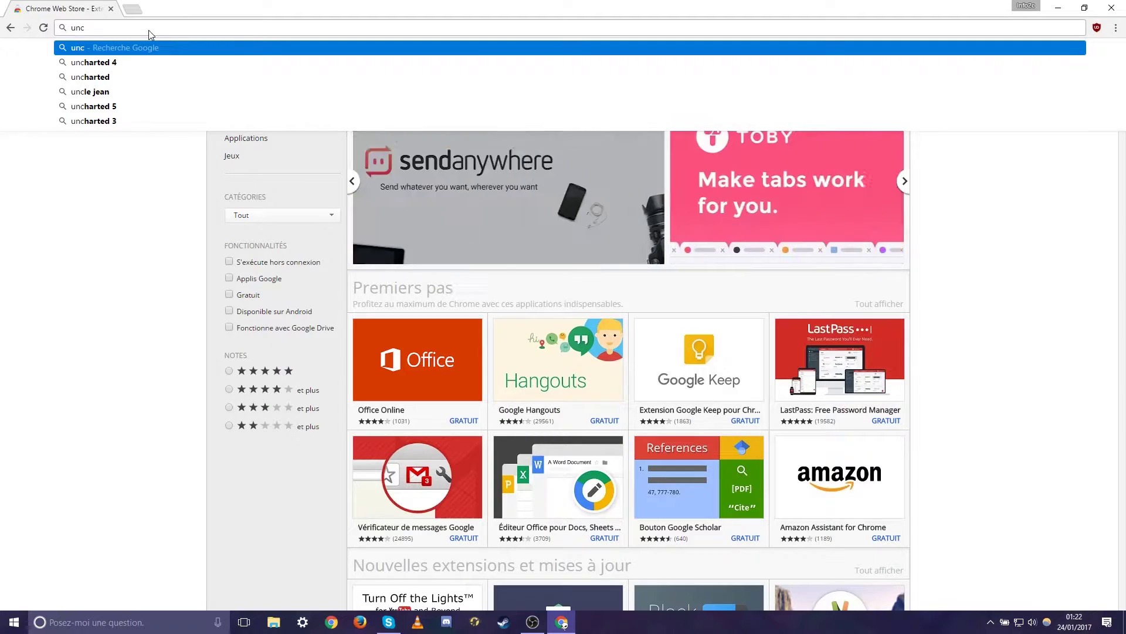
type("ecky")
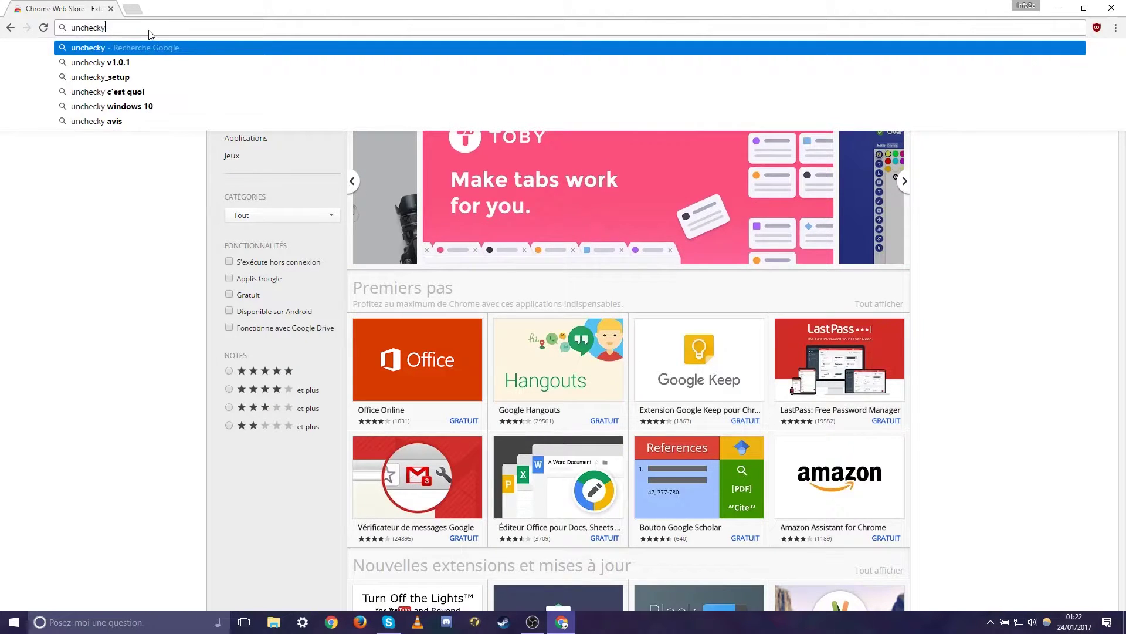
key("Return")
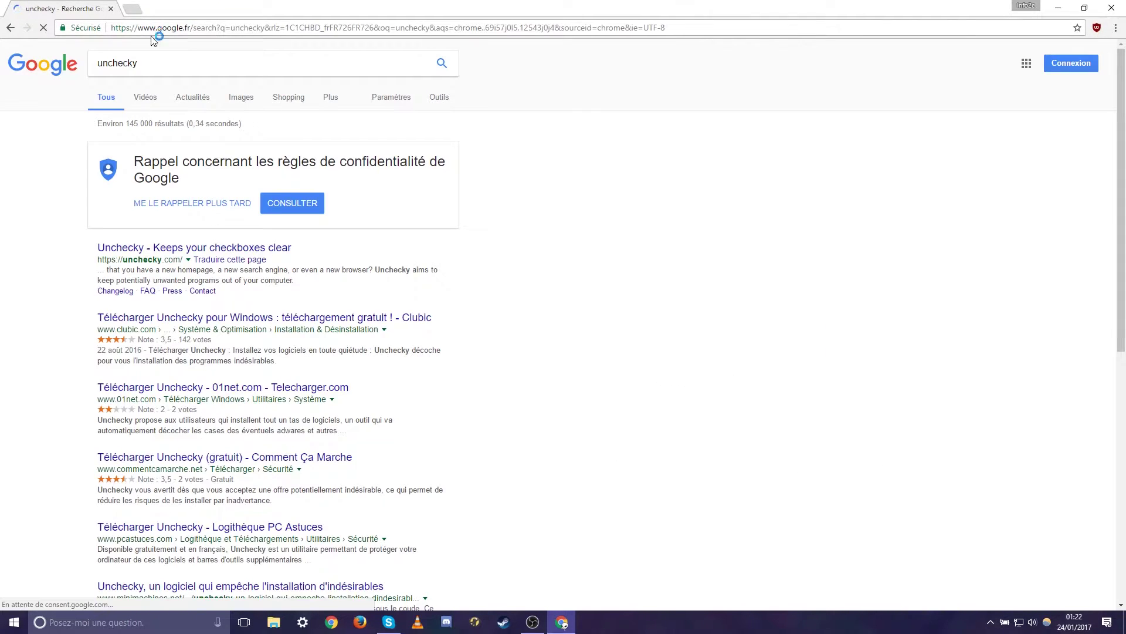
left_click(181, 249)
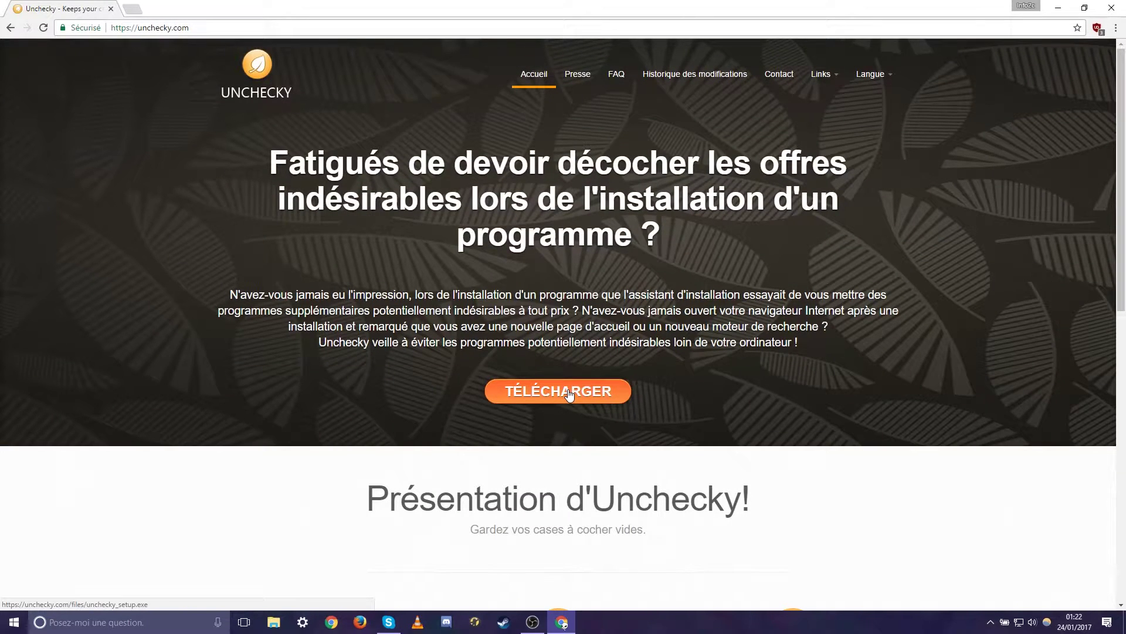
Download and run the Unchecky installer from its homepage, closing the Unchecky window once it opens
left_click(604, 393)
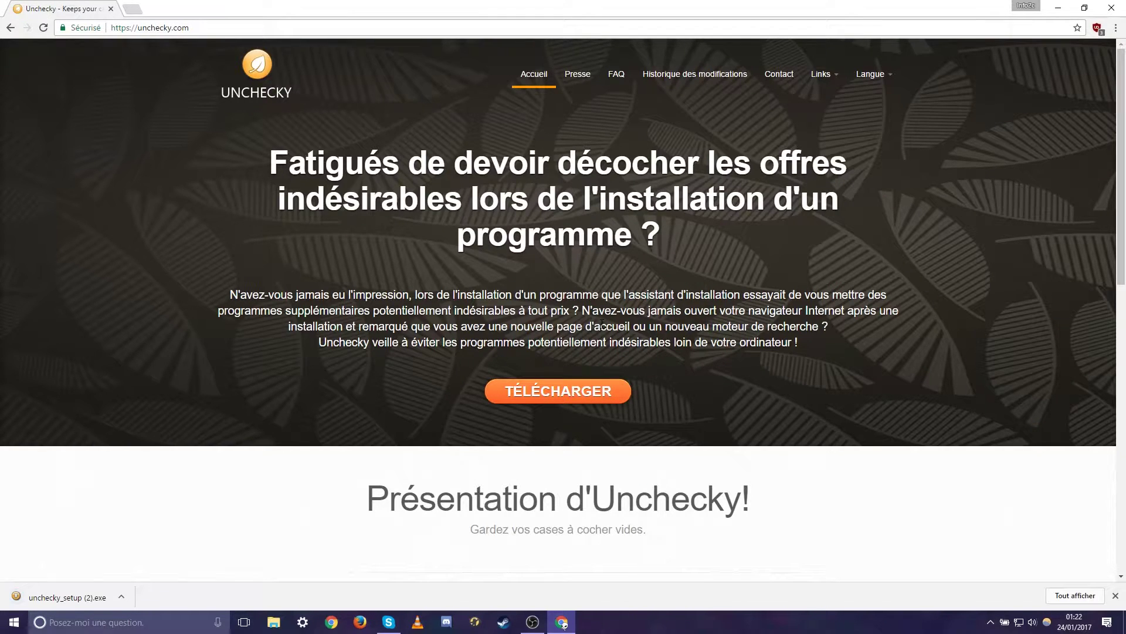
left_click(59, 596)
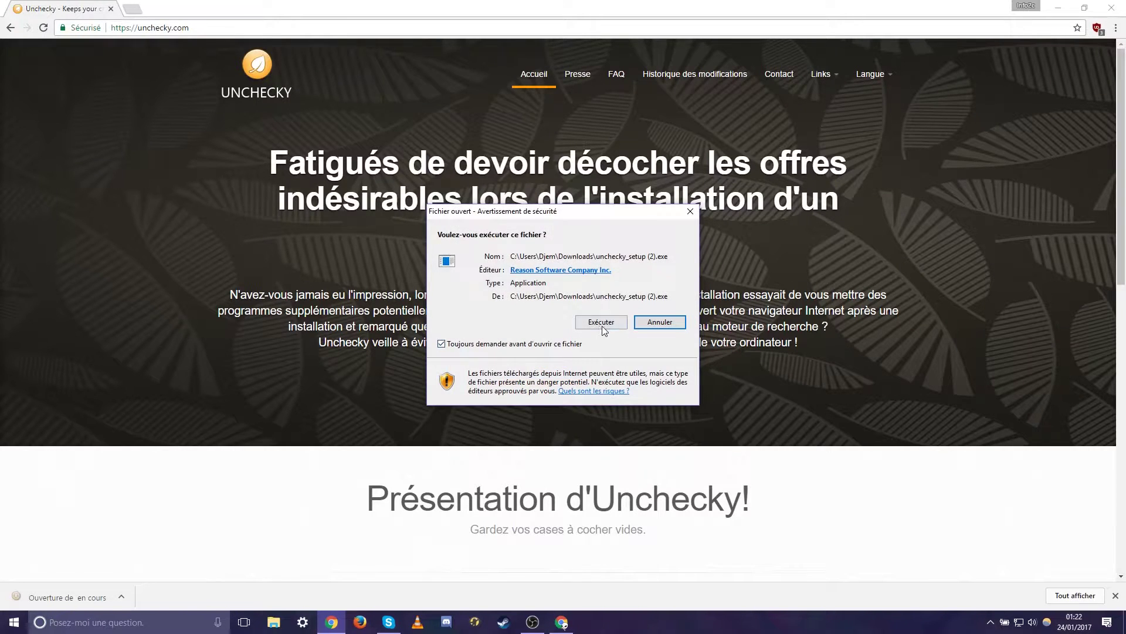
left_click(603, 326)
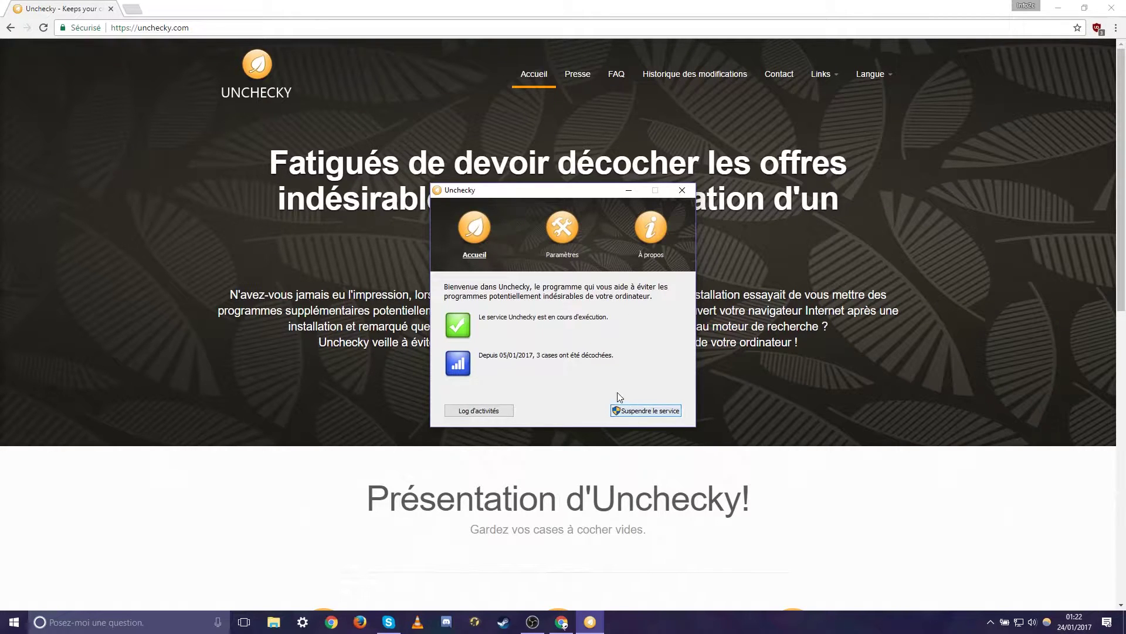
left_click(691, 191)
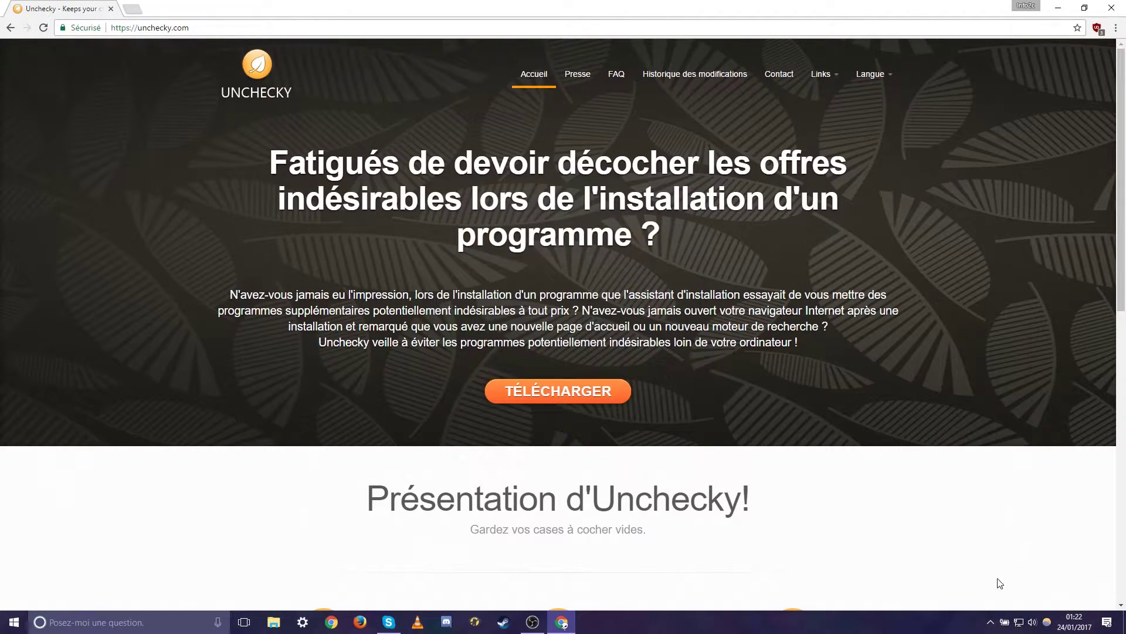
Look for Unchecky among the hidden system tray icons and examine the headline on the Unchecky homepage
left_click(991, 622)
left_click_drag(679, 245, 727, 242)
left_click(284, 151)
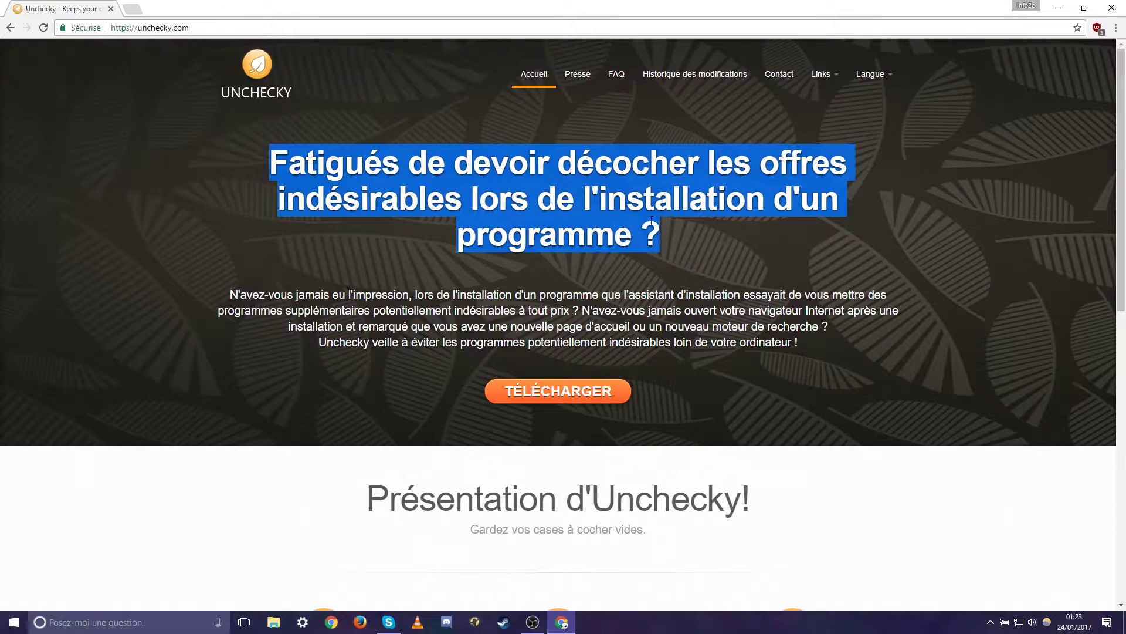
left_click_drag(661, 230, 256, 151)
left_click(262, 148)
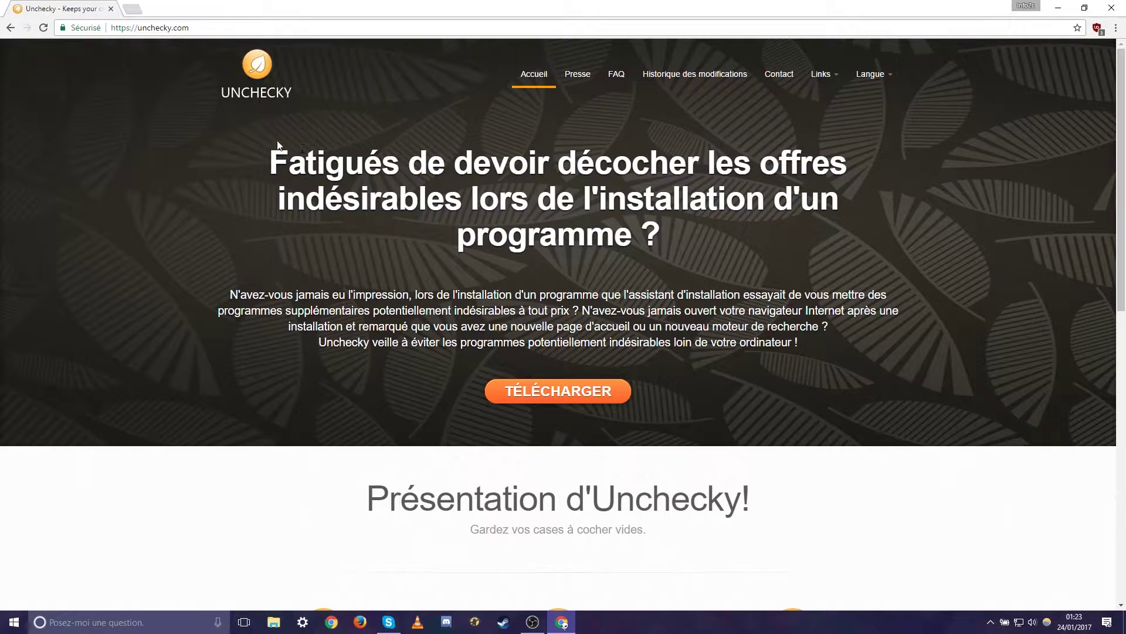
mouse_move(270, 156)
left_mouse_down()
mouse_move(783, 247)
mouse_move(663, 242)
mouse_move(270, 155)
mouse_move(552, 193)
mouse_move(677, 234)
mouse_move(587, 206)
mouse_move(254, 167)
mouse_move(264, 157)
left_mouse_up()
left_click(665, 231)
left_click(269, 158)
left_click(991, 623)
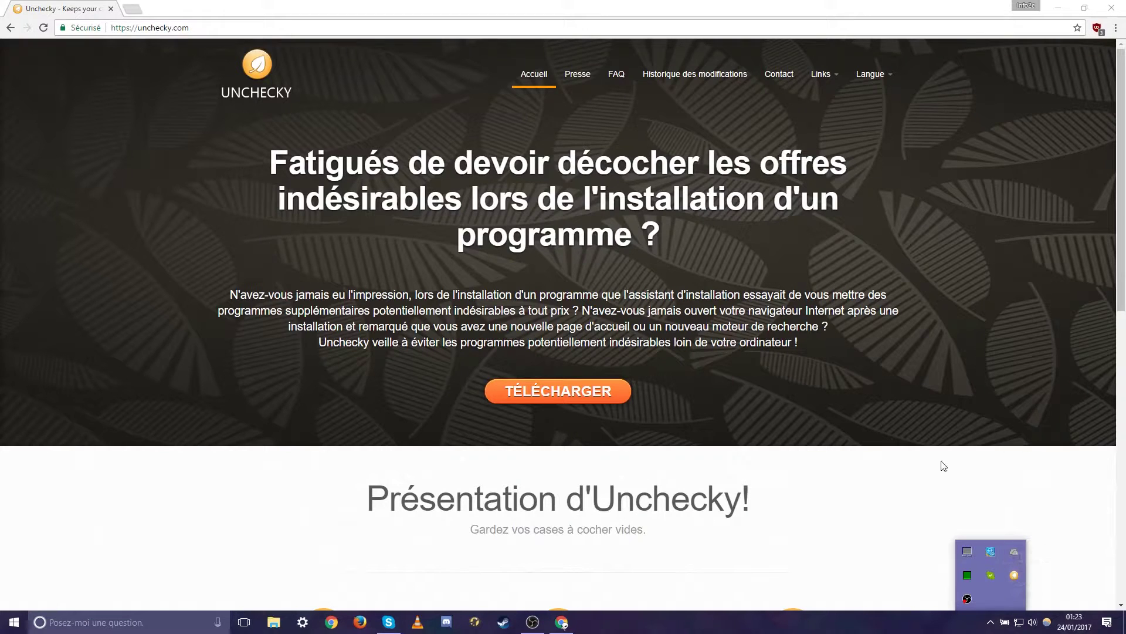
left_click(682, 402)
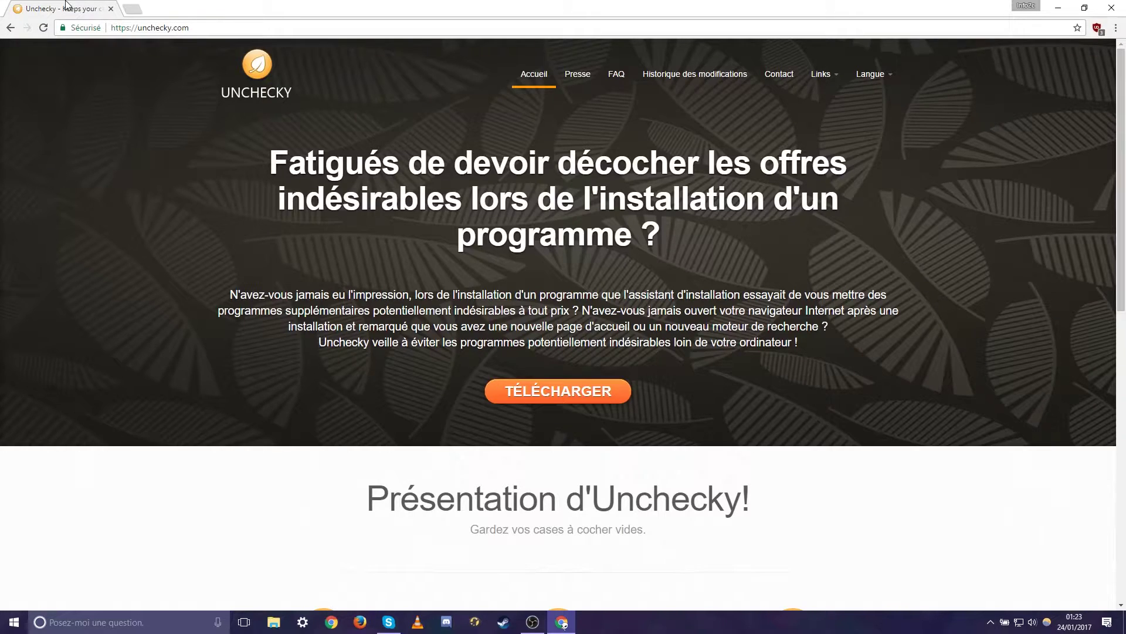
Replace the Unchecky page with a new Chrome window, search Google for ccleaner and download CCleaner Free from the Piriform site
middle_click(96, 1)
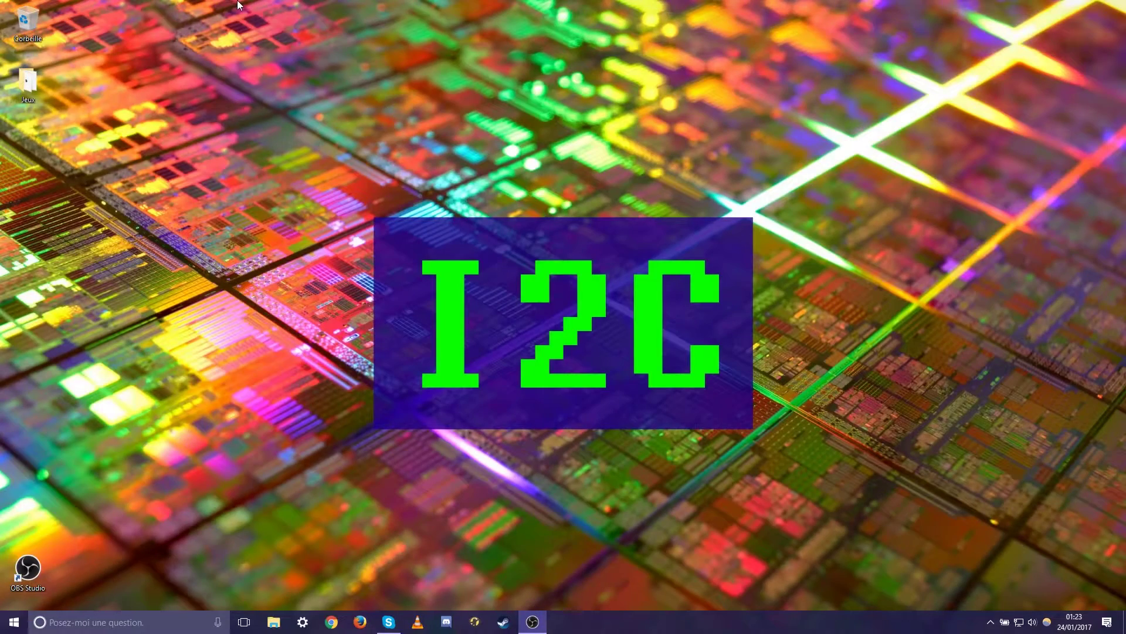
left_click(331, 622)
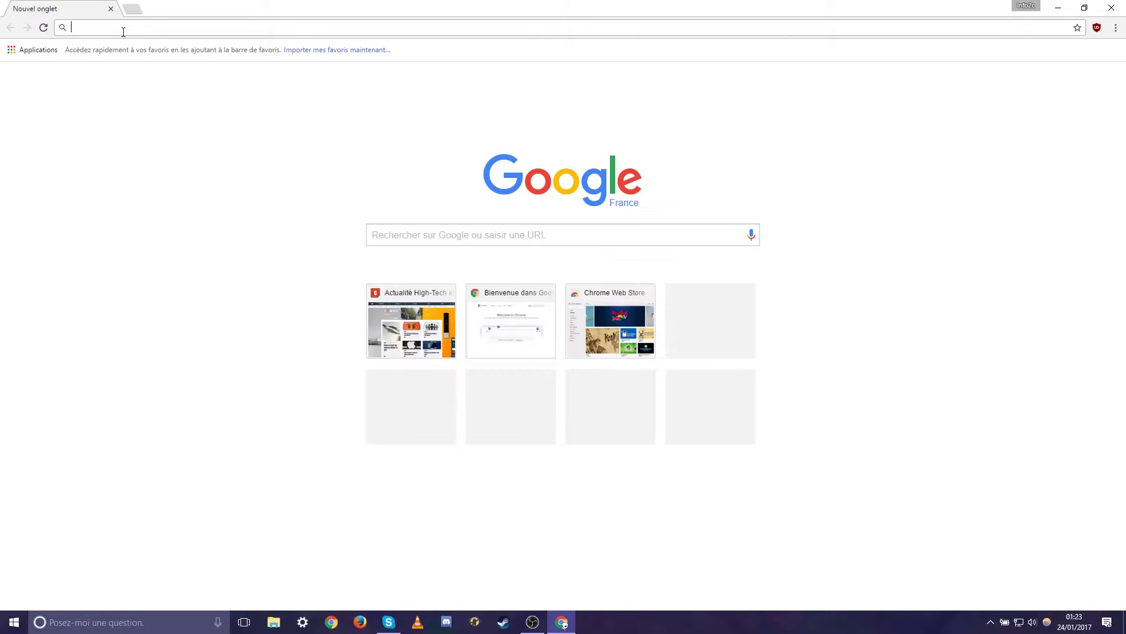
type("ccleaner")
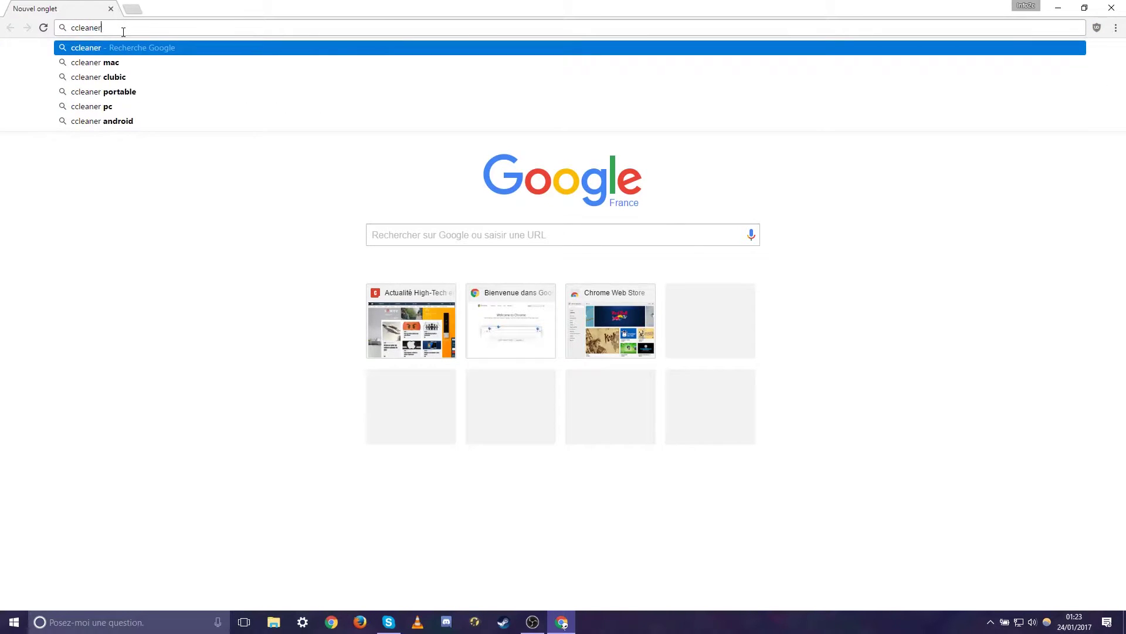
key("Return")
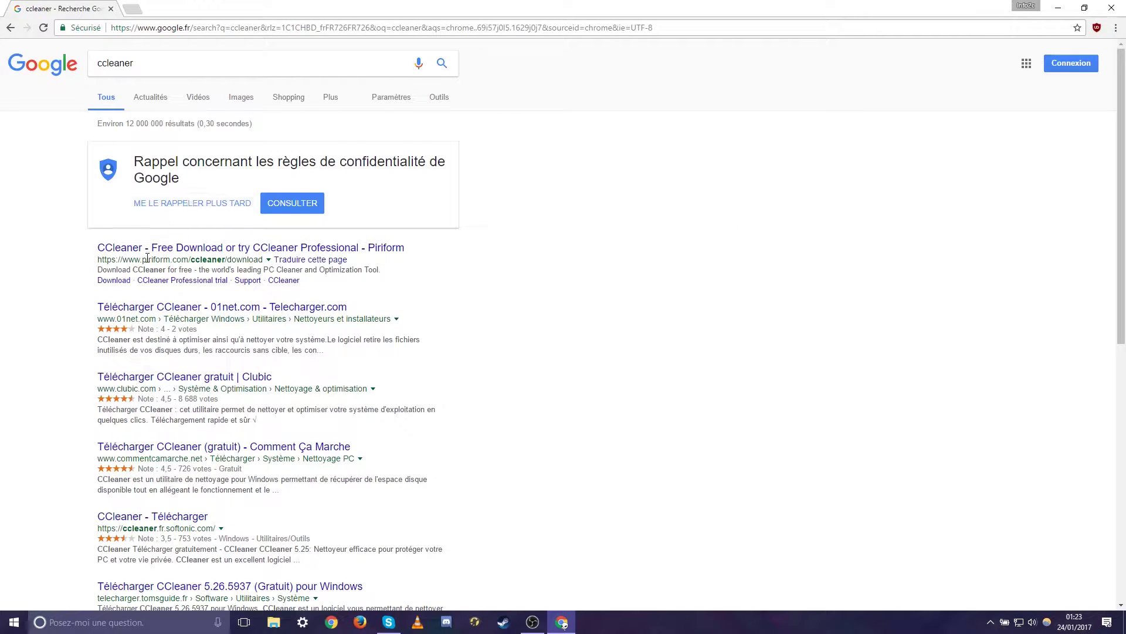
left_click(156, 248)
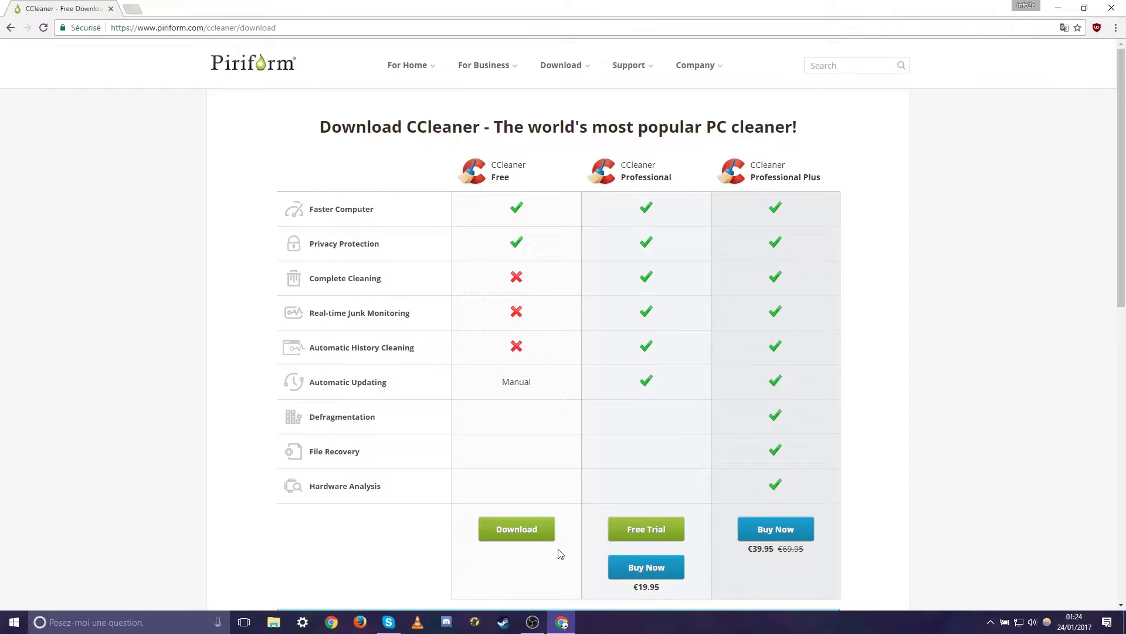
left_click(531, 533)
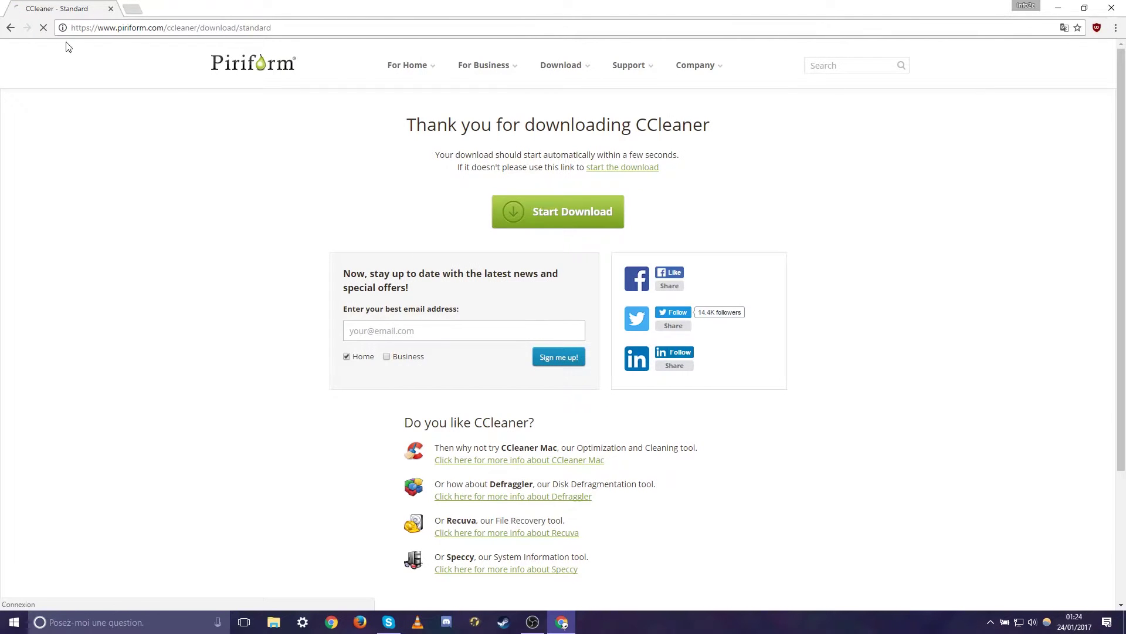
Return to the ccleaner search results and compare the official Piriform link with the third-party download sites such as Comment Ça Marche
left_click(11, 27)
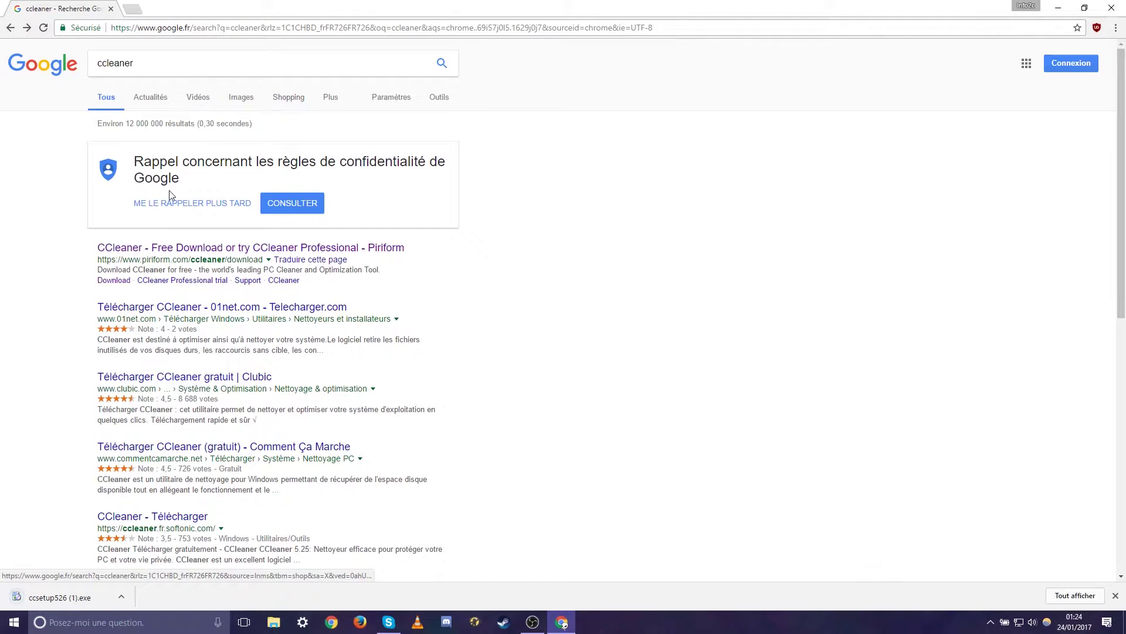
left_click_drag(142, 259, 200, 259)
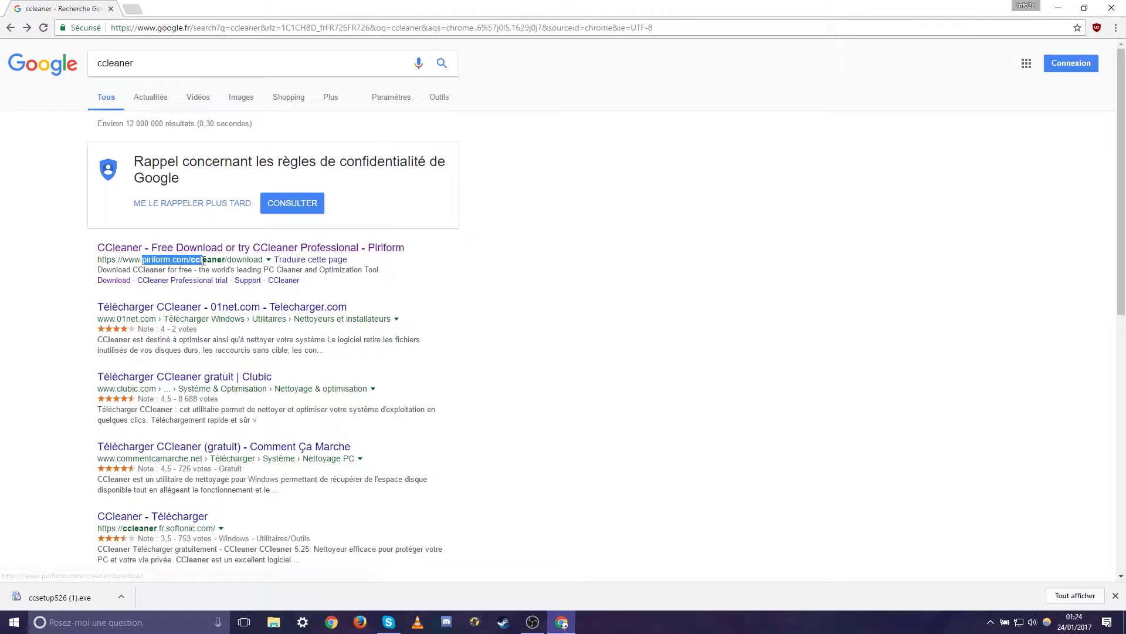
left_click(664, 322)
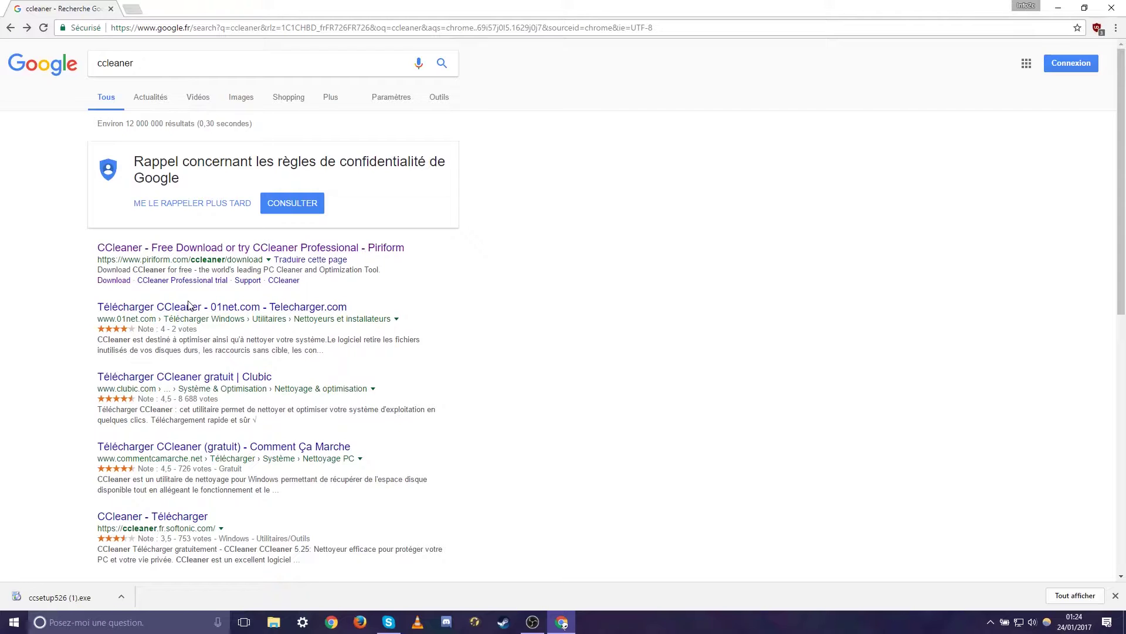
scroll(190, 308, "down", 2)
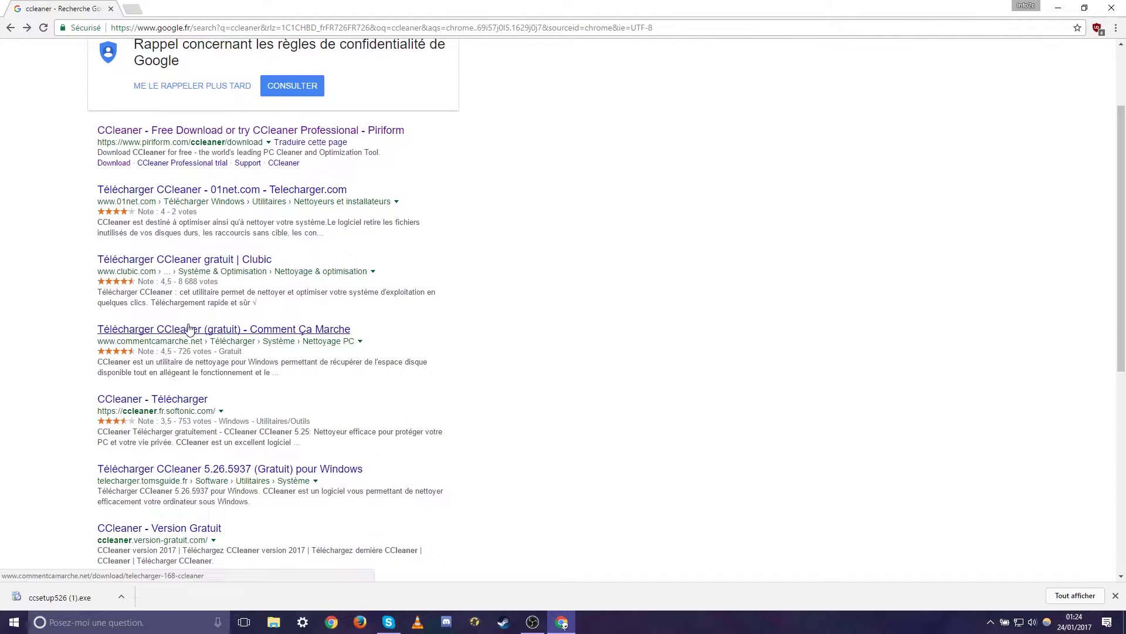
left_click_drag(366, 329, 87, 327)
left_click(83, 327)
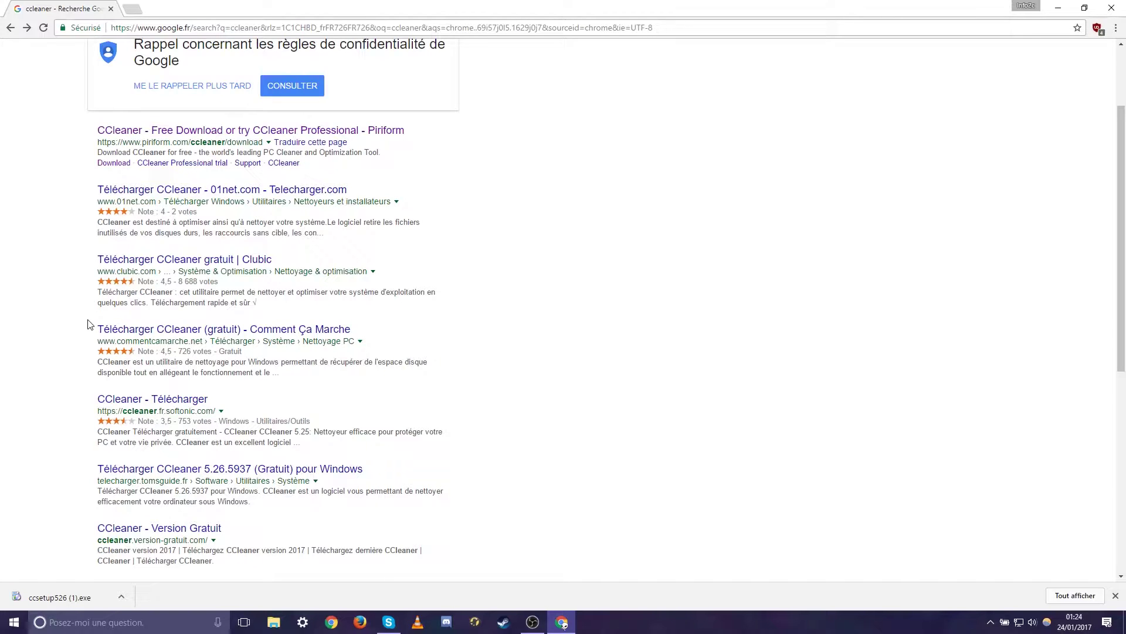
Open the official Piriform link in the ccleaner search results and download the CCleaner Free installer
scroll(92, 333, "down", 1)
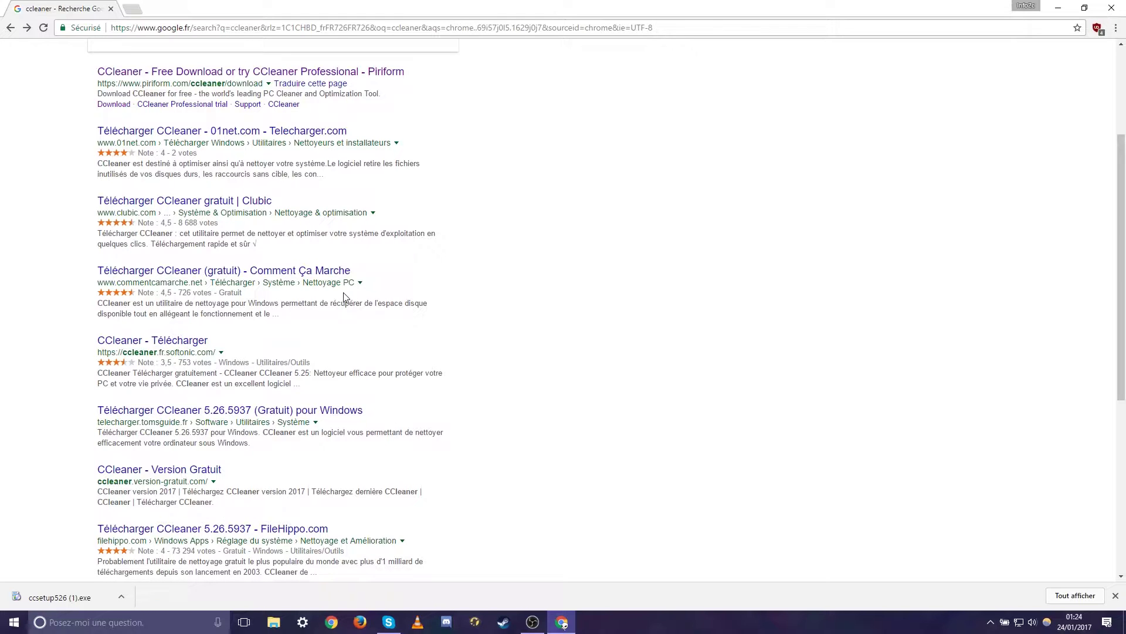
scroll(342, 296, "down", 1)
scroll(285, 346, "up", 4)
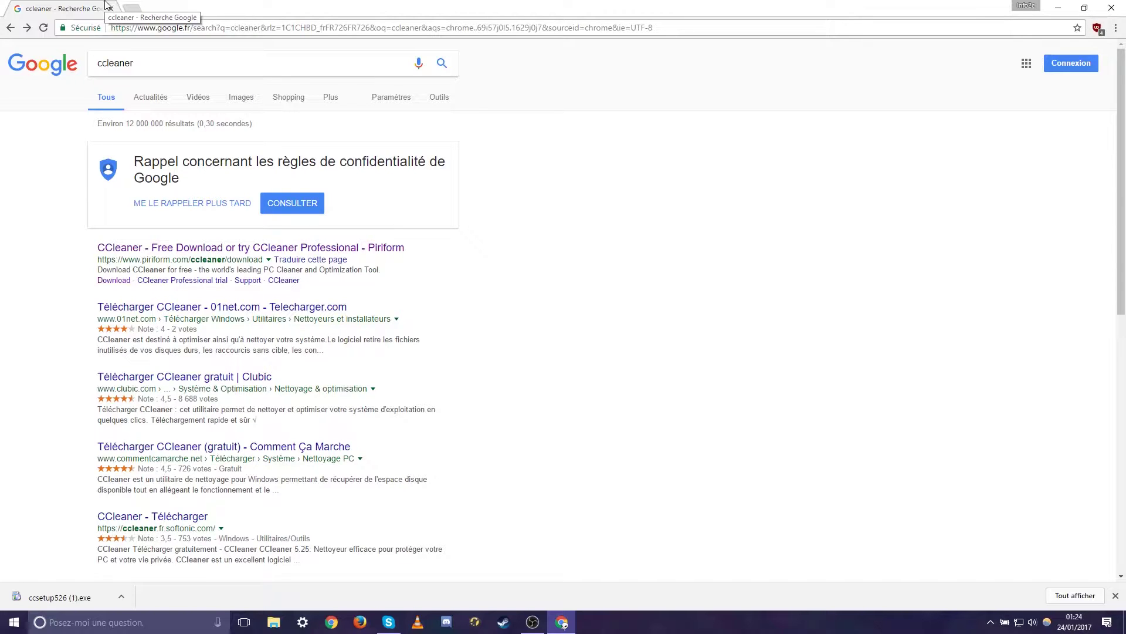
left_click(191, 249)
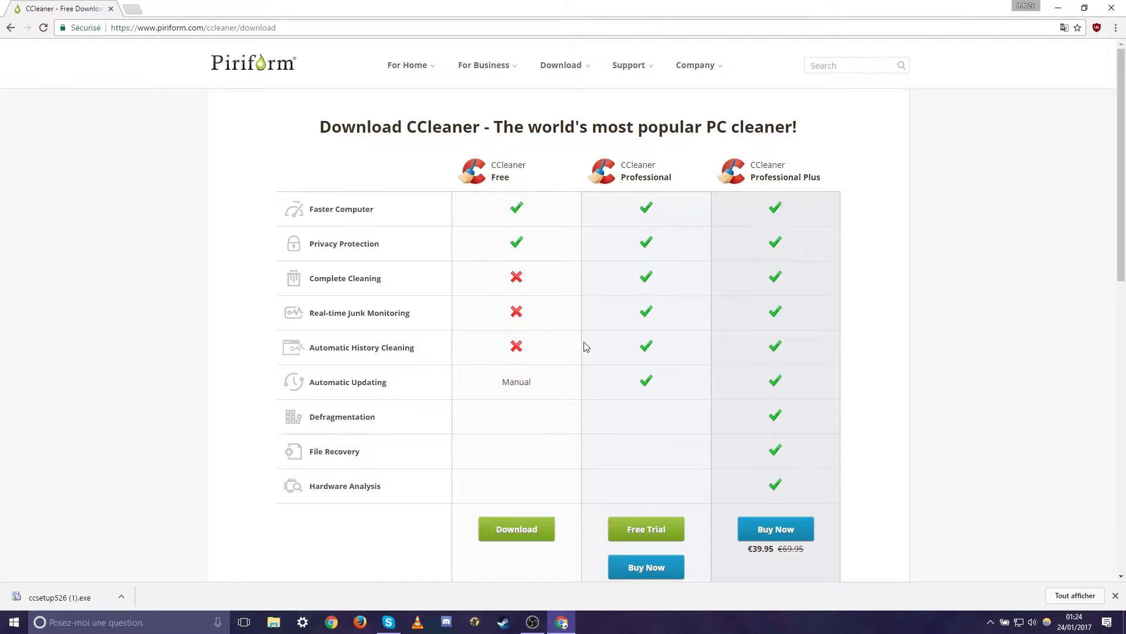
scroll(585, 346, "down", 1)
scroll(583, 342, "up", 1)
left_click(508, 532)
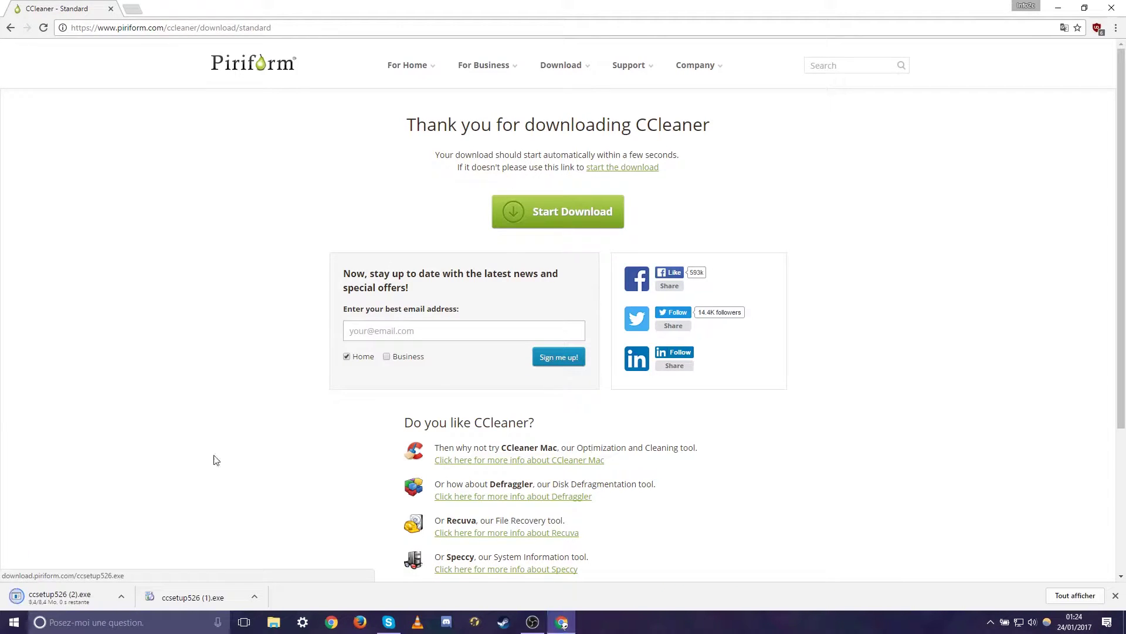
Install CCleaner v5.26 from the downloaded ccsetup526 (2).exe, closing the browser window, and launch CCleaner from the completed setup
left_click(69, 598)
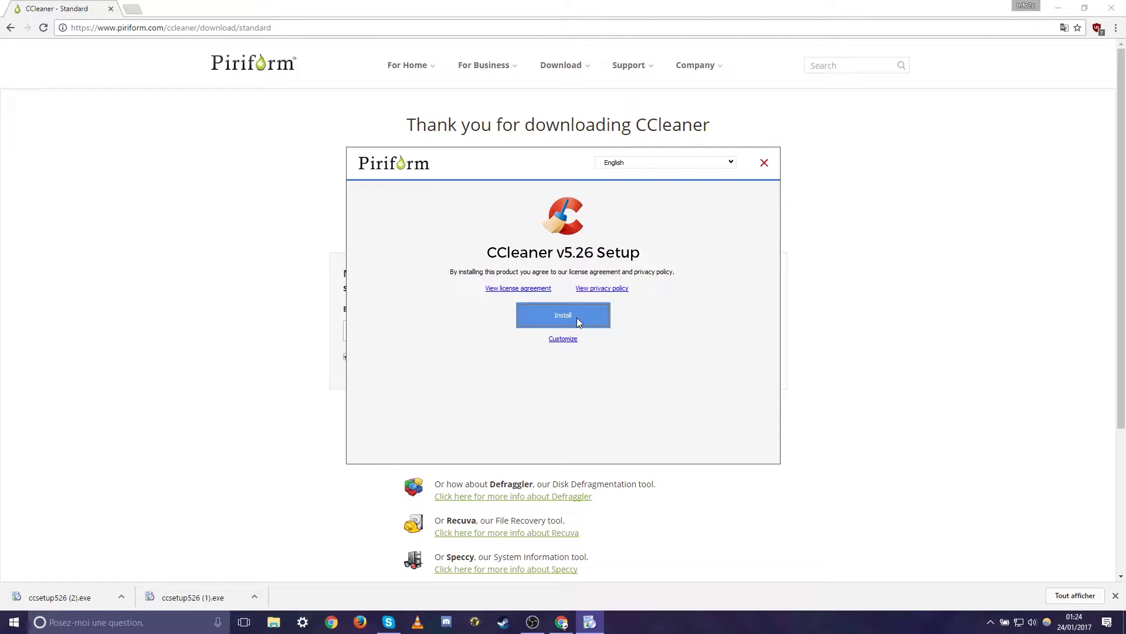
left_click(576, 318)
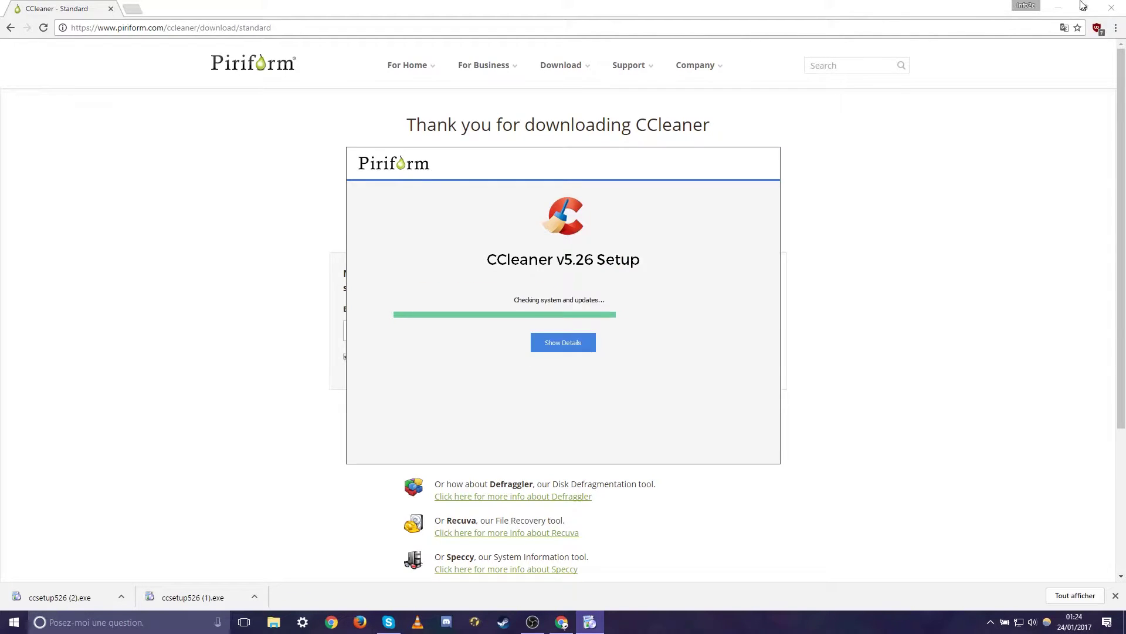
left_click(1099, 4)
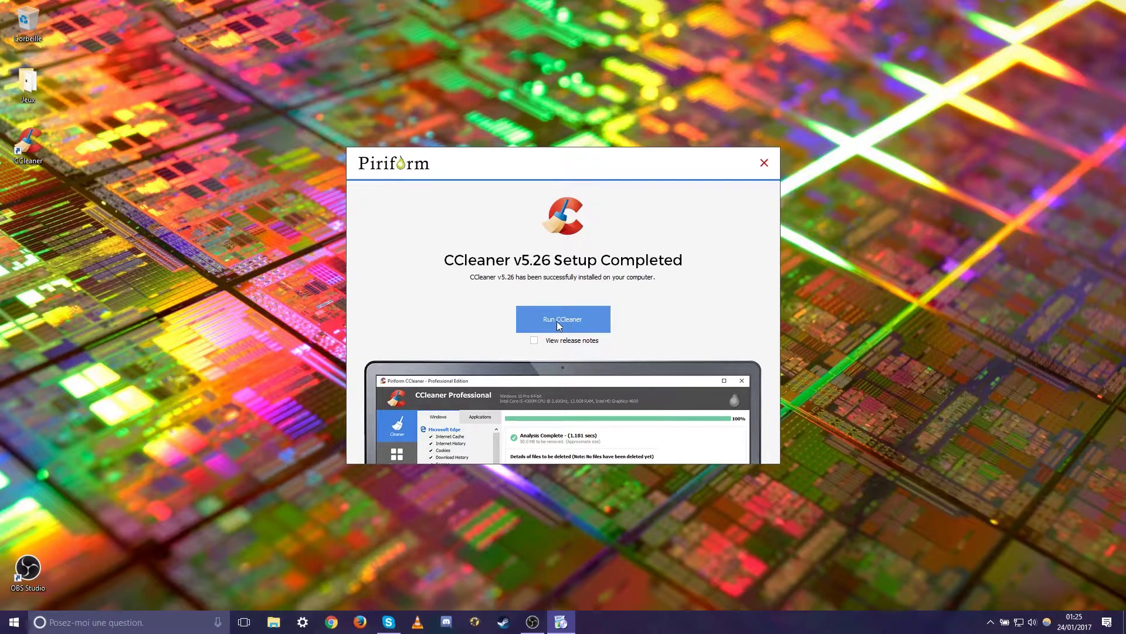
left_click(558, 324)
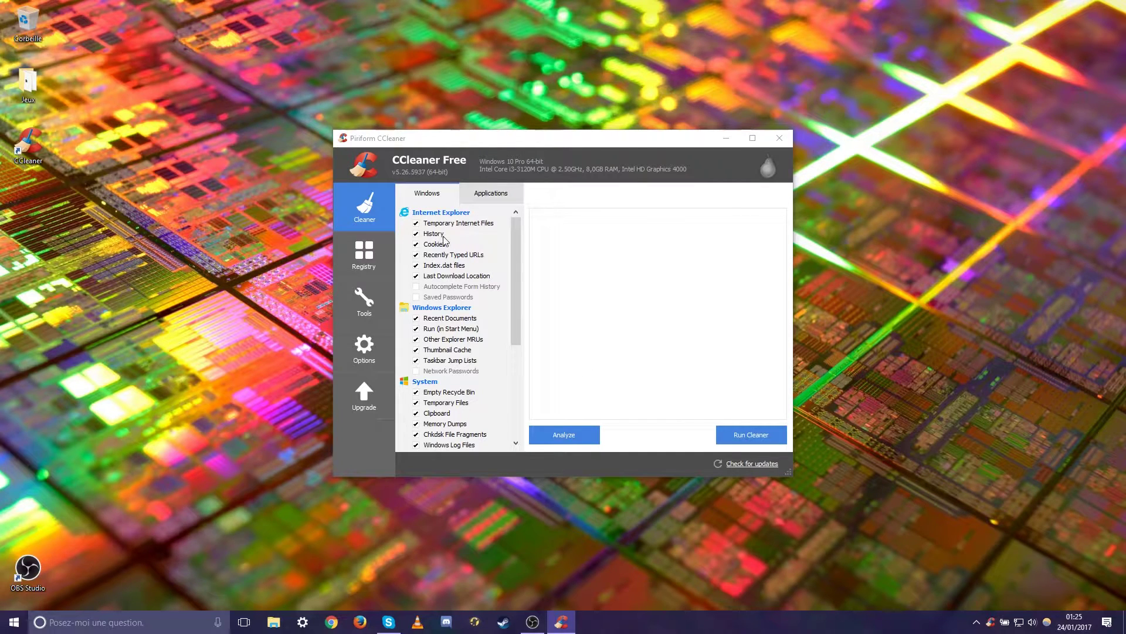
Set the CCleaner interface language to Français (French) in its basic settings
left_click(364, 347)
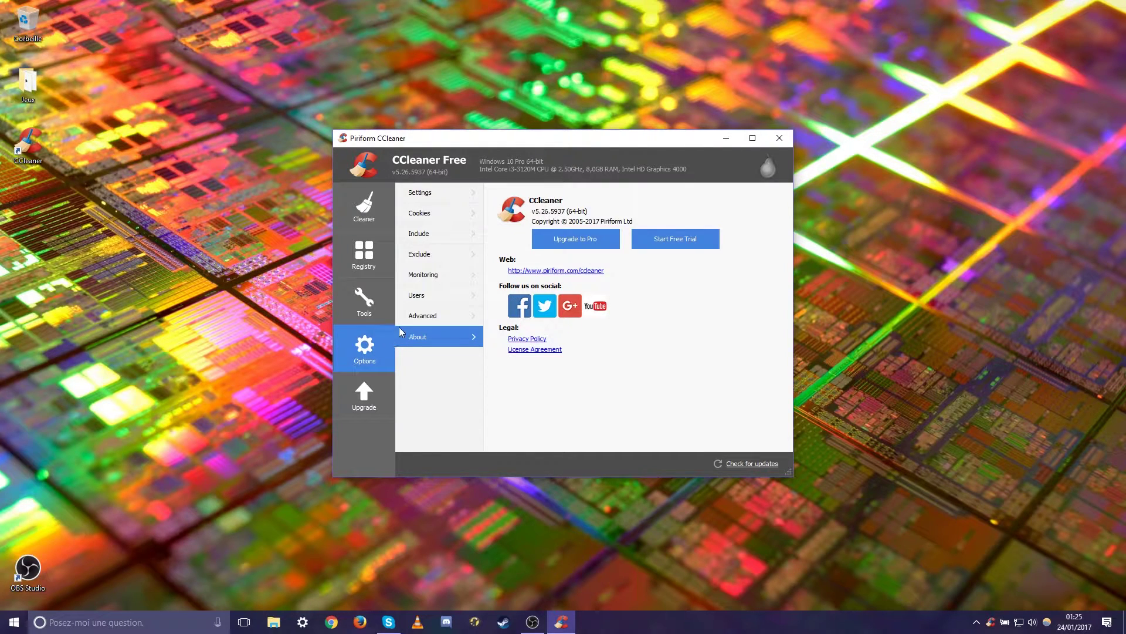
left_click(476, 197)
left_click(566, 216)
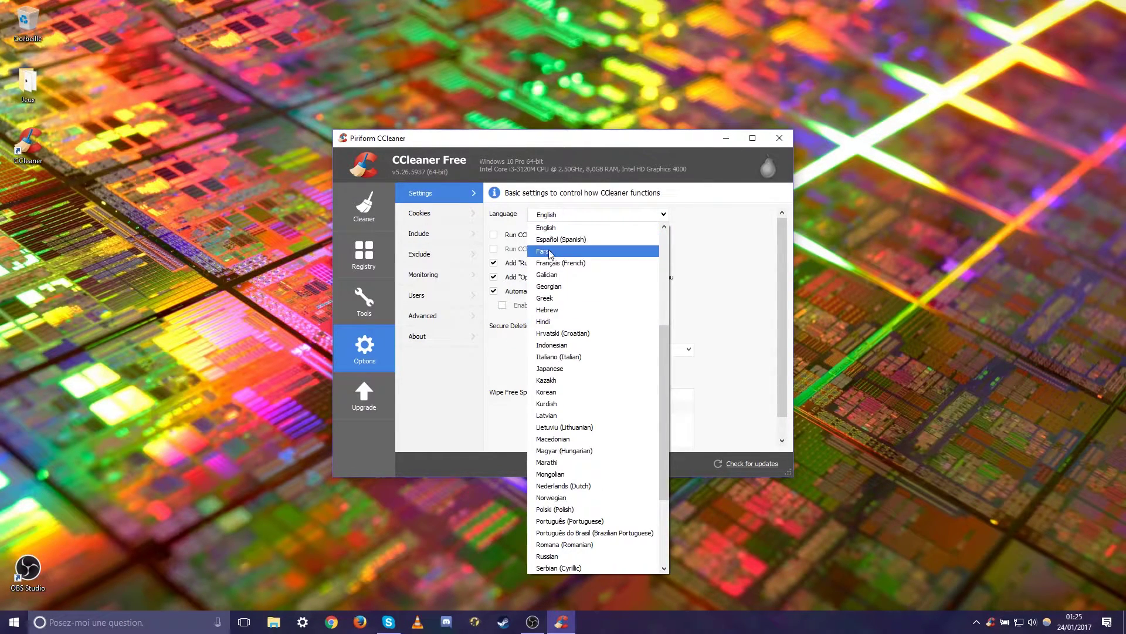
left_click(565, 263)
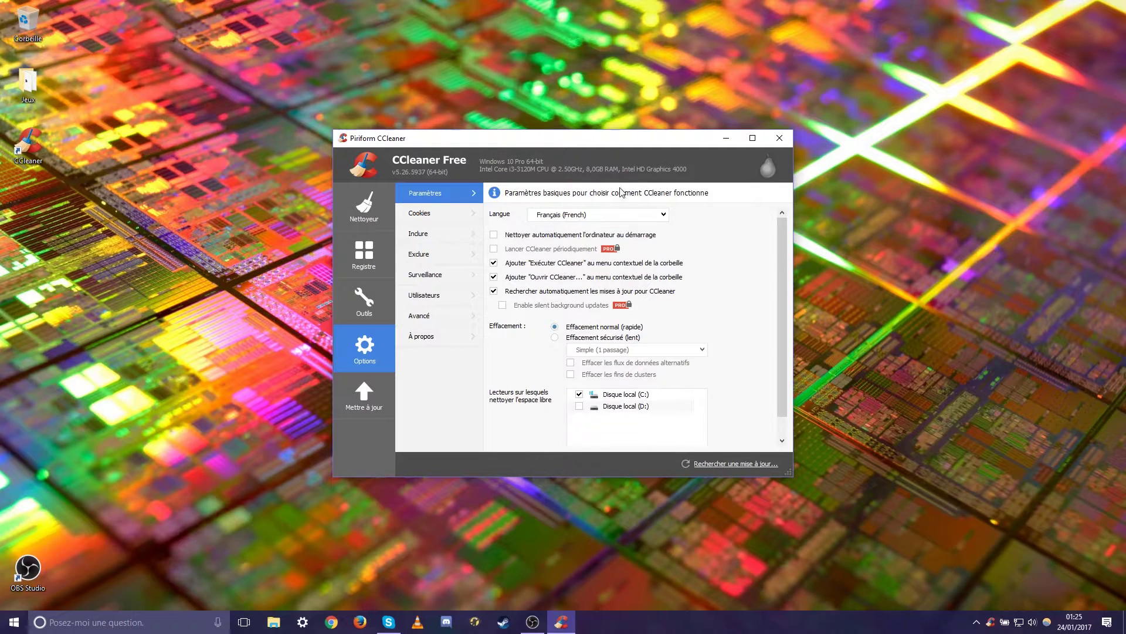
Review the cleaner's Windows items and clean the computer with the default selection, confirming the file deletion
left_click(368, 211)
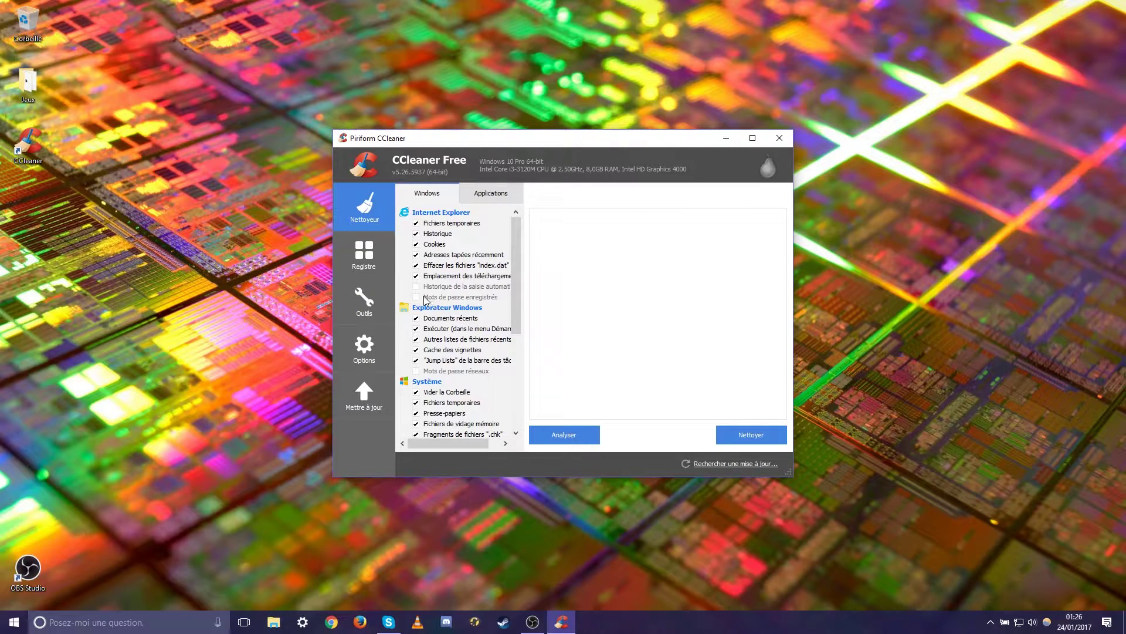
scroll(460, 325, "down", 1)
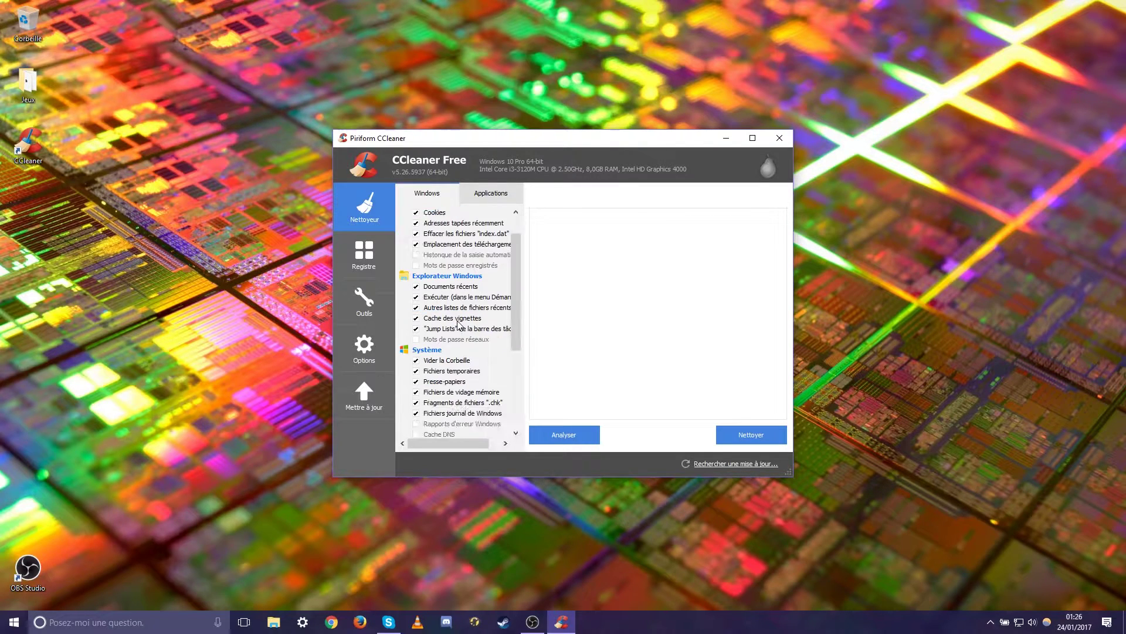
scroll(459, 324, "up", 1)
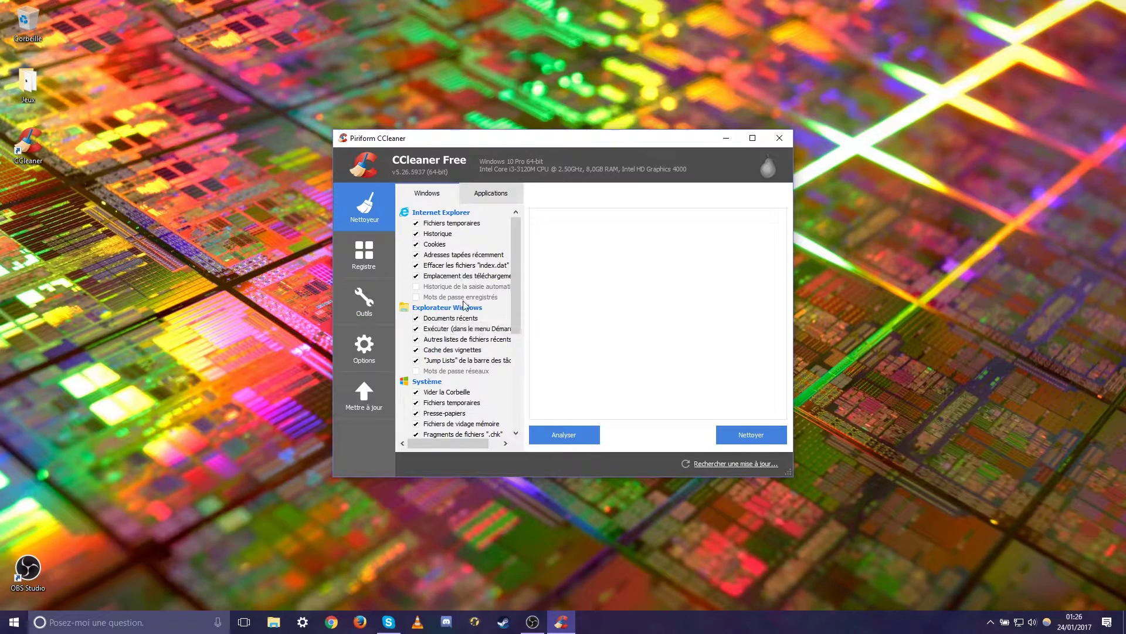
left_click(750, 433)
left_click(664, 294)
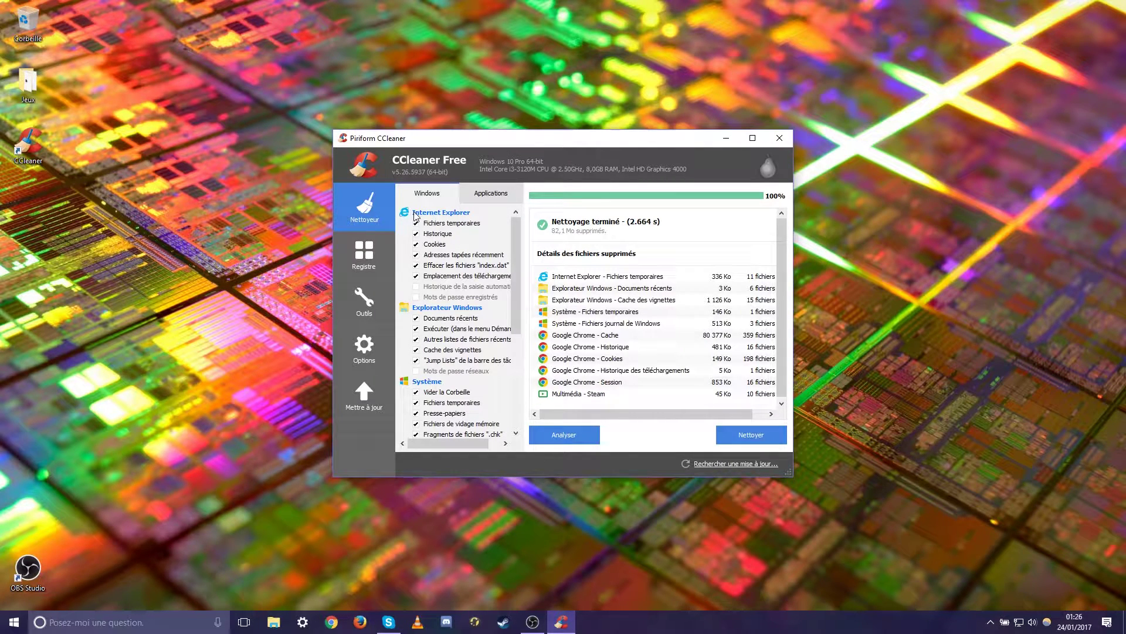
Scan the registry for errors and repair all the selected ones without creating a backup
left_click(369, 266)
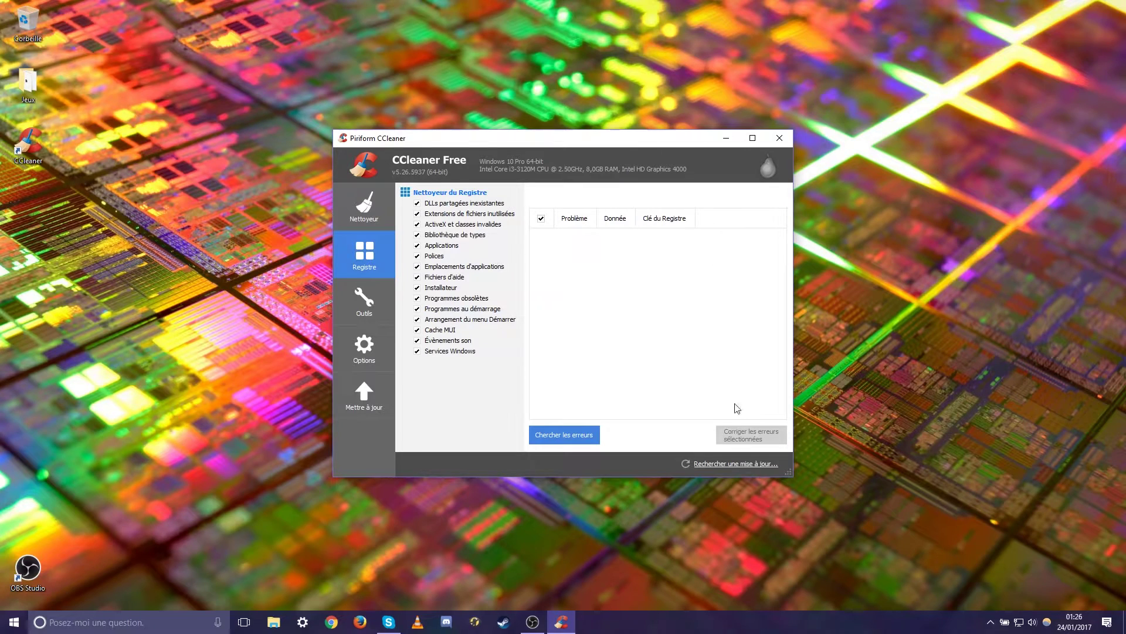
left_click(580, 435)
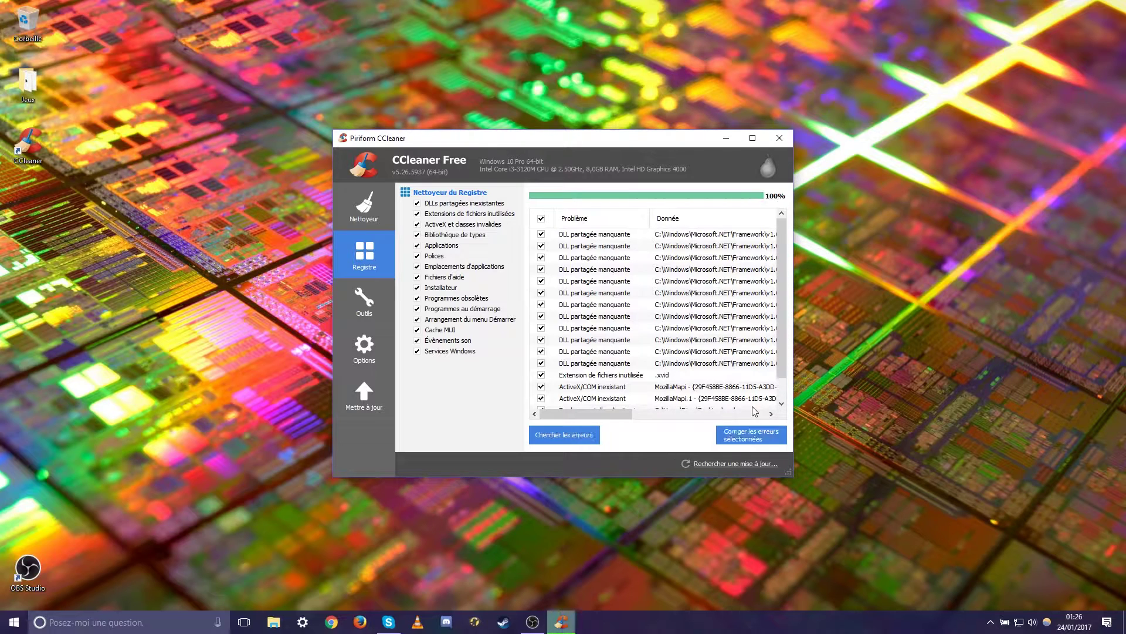
left_click(753, 441)
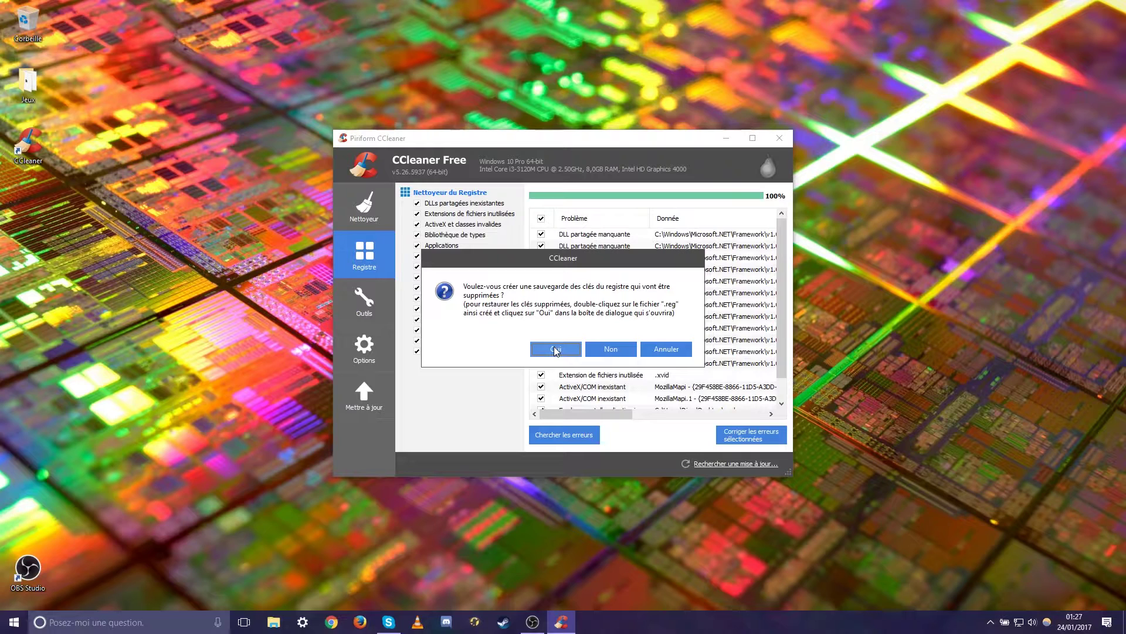
left_click(609, 349)
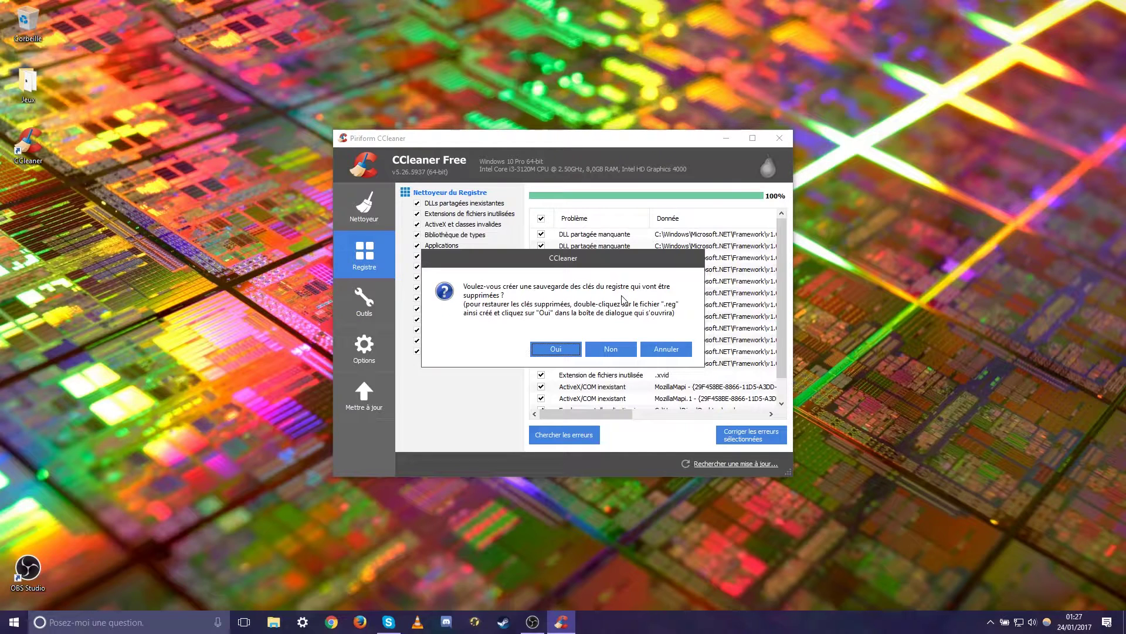
left_click(611, 351)
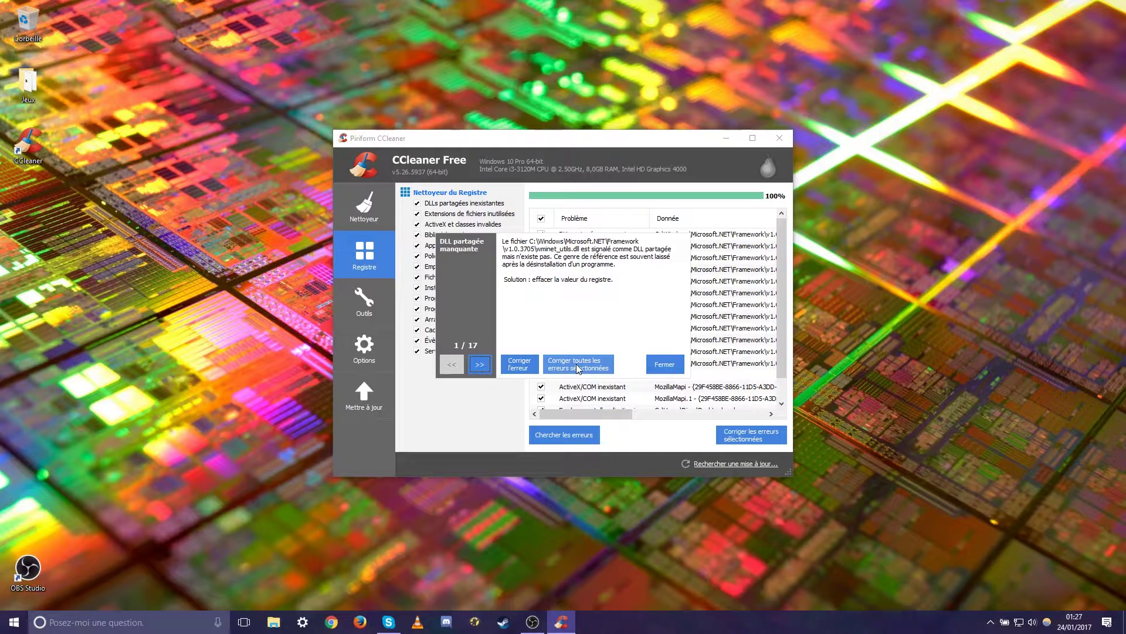
left_click(525, 369)
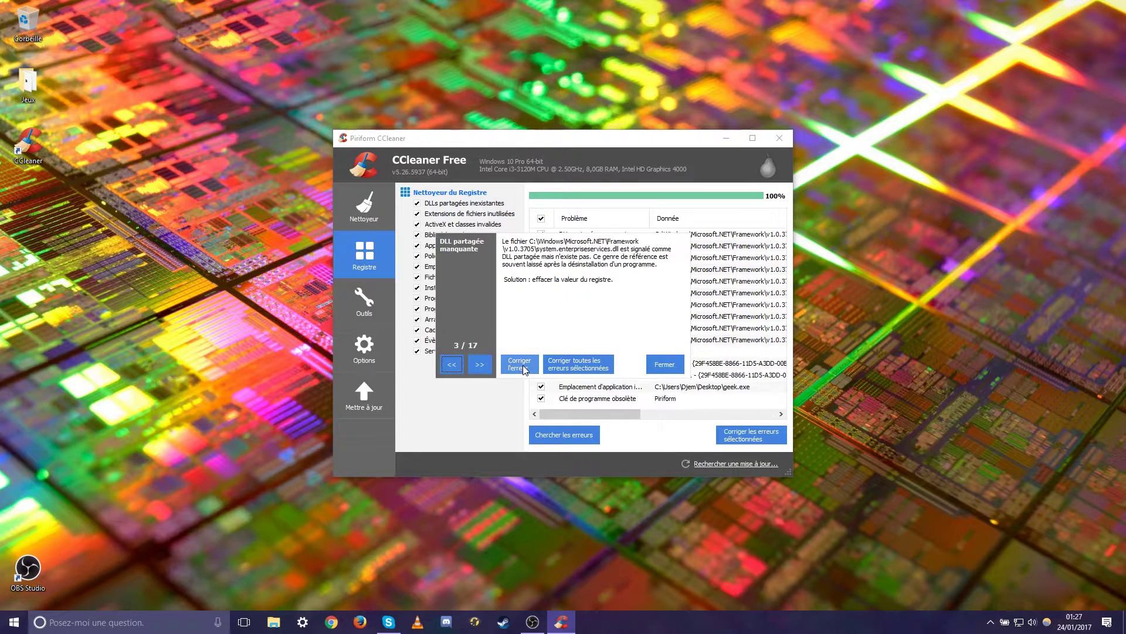
left_click(525, 368)
left_click(578, 365)
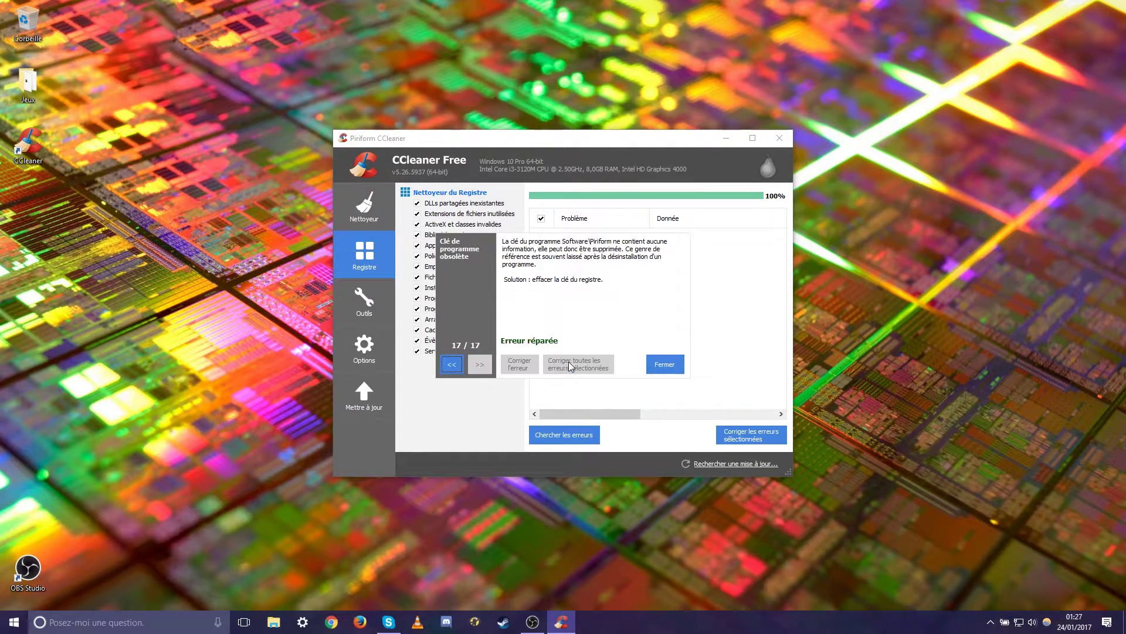
left_click(672, 365)
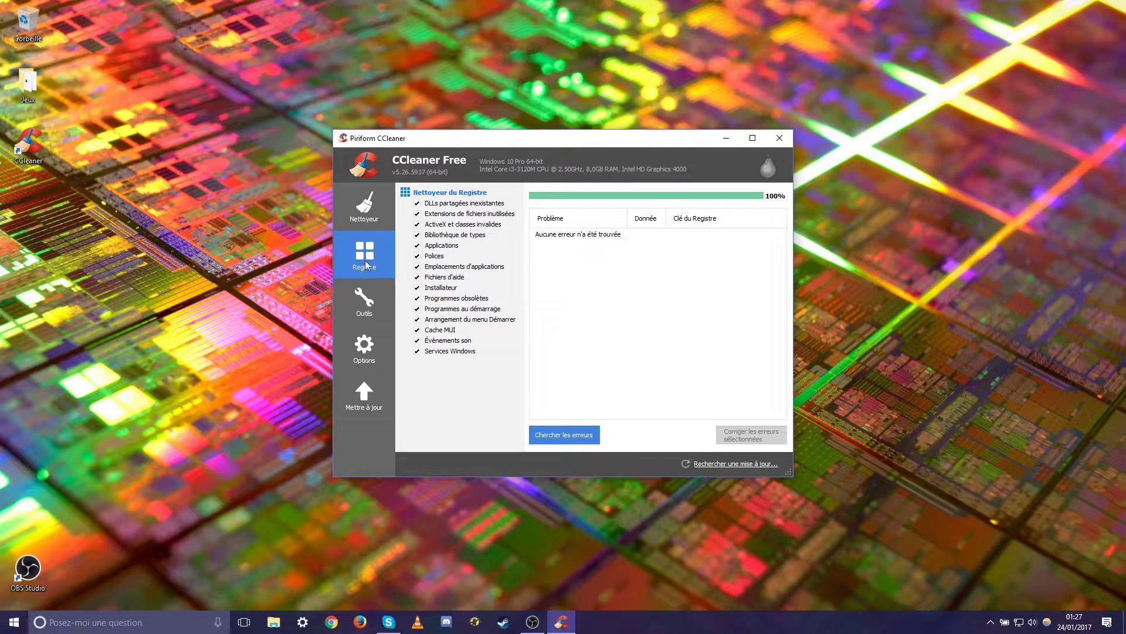
Examine the programs launched at Windows startup, including their activation status, publishers and file paths
left_click(372, 308)
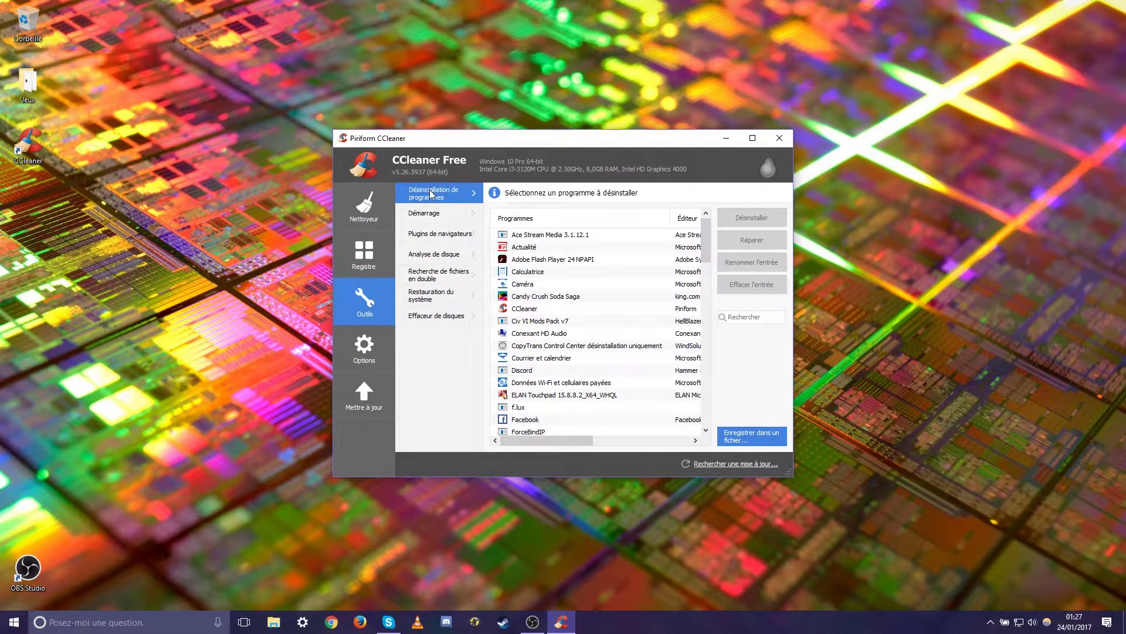
left_click(429, 221)
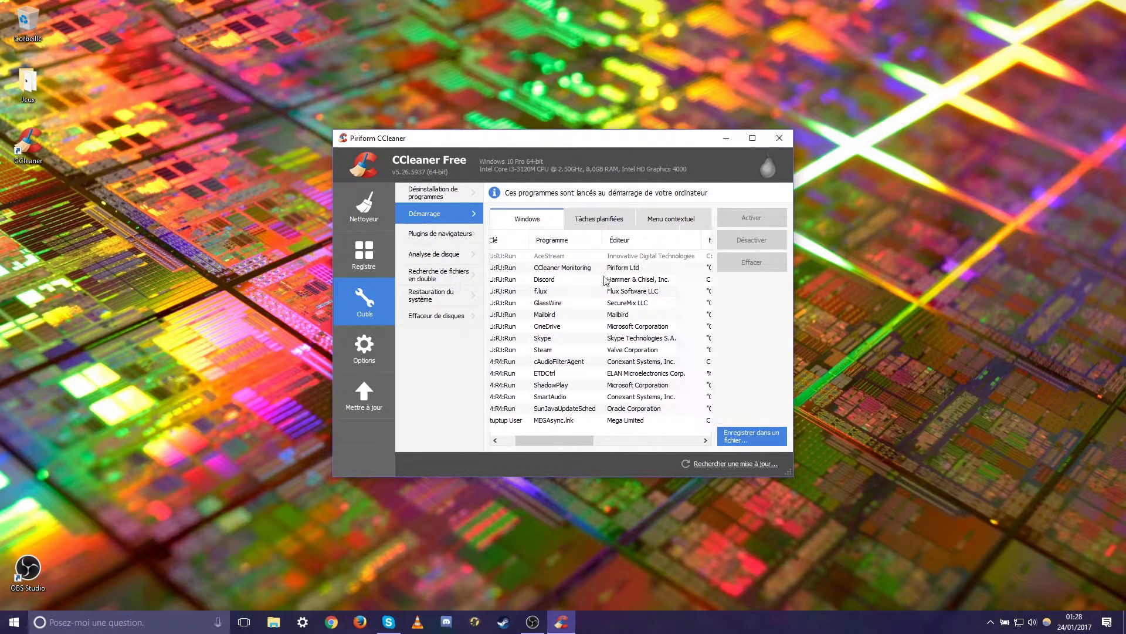
left_click_drag(585, 256, 563, 260)
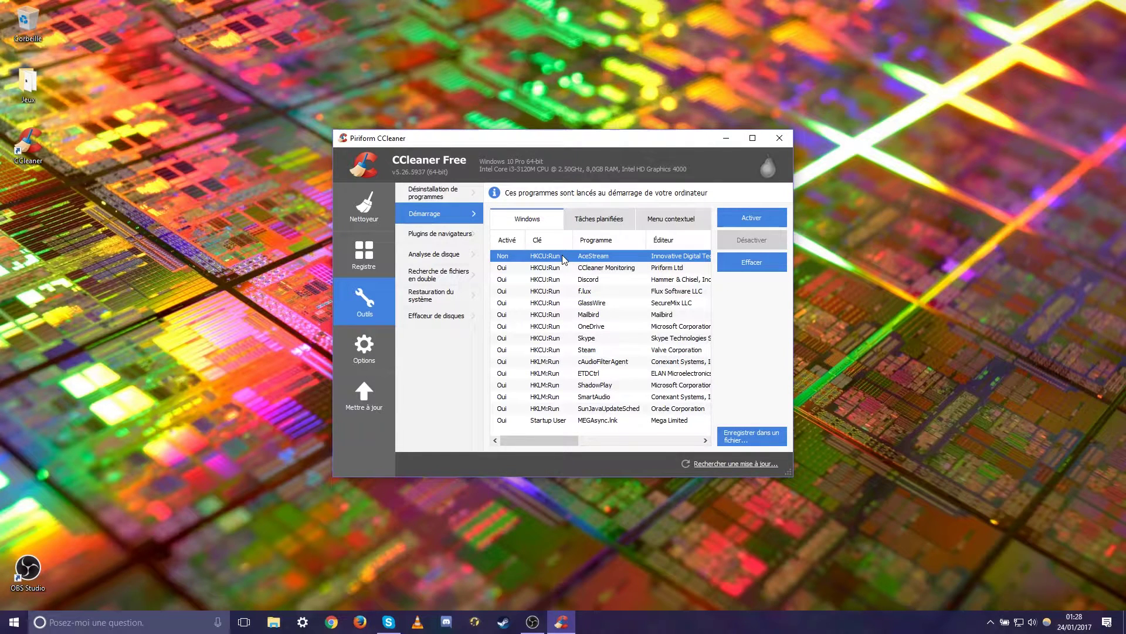
scroll(586, 275, "right", 3)
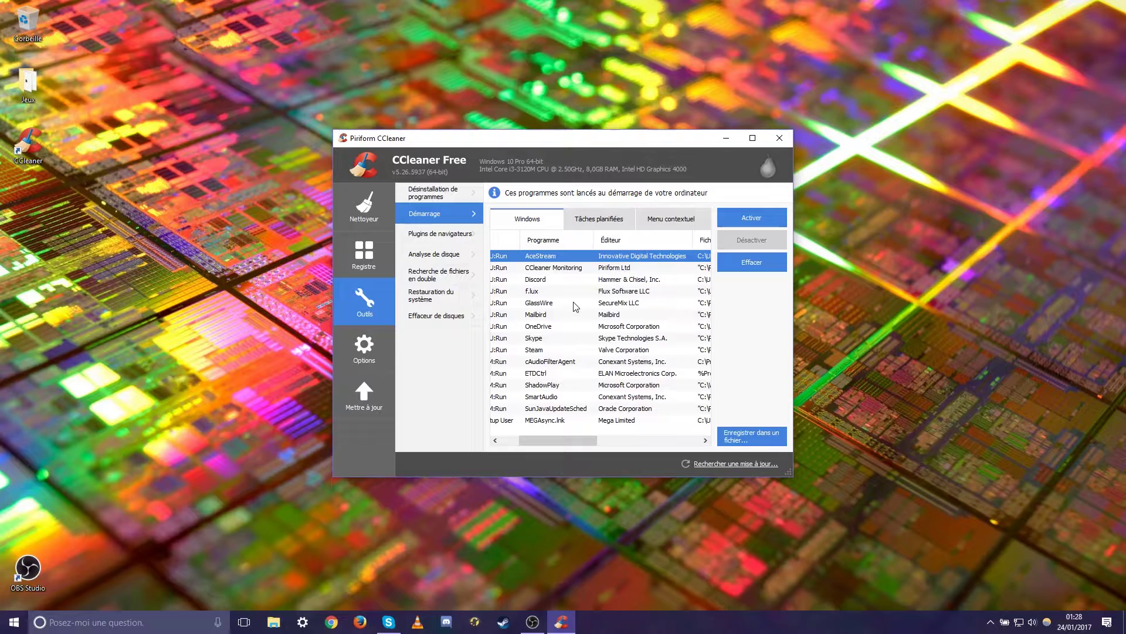
scroll(575, 305, "right", 2)
scroll(575, 305, "right", 6)
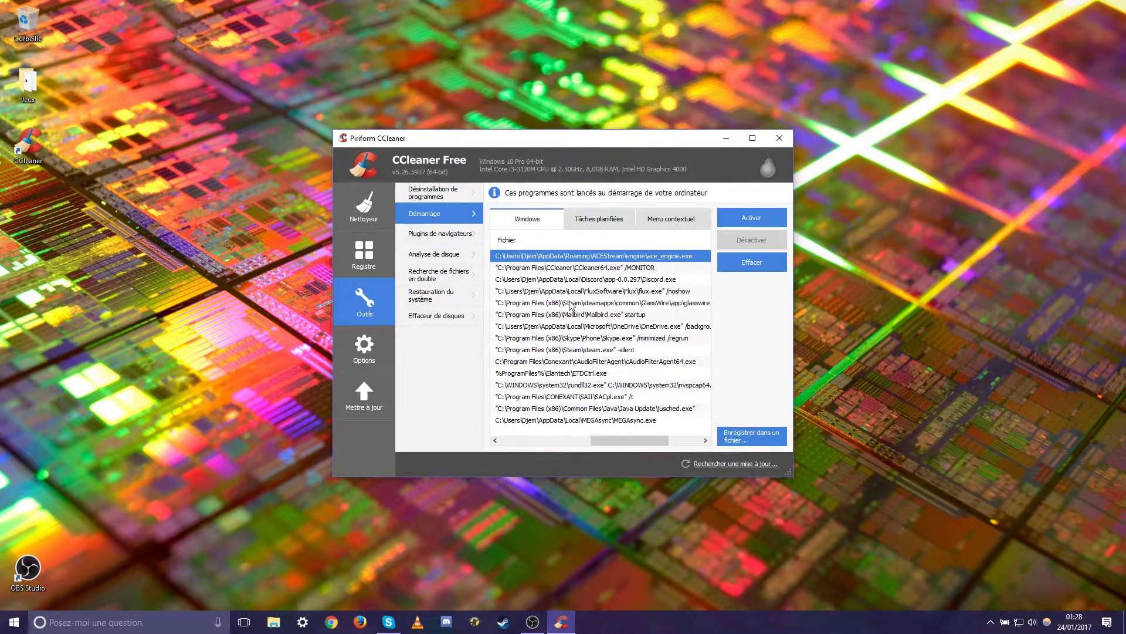
scroll(575, 305, "left", 8)
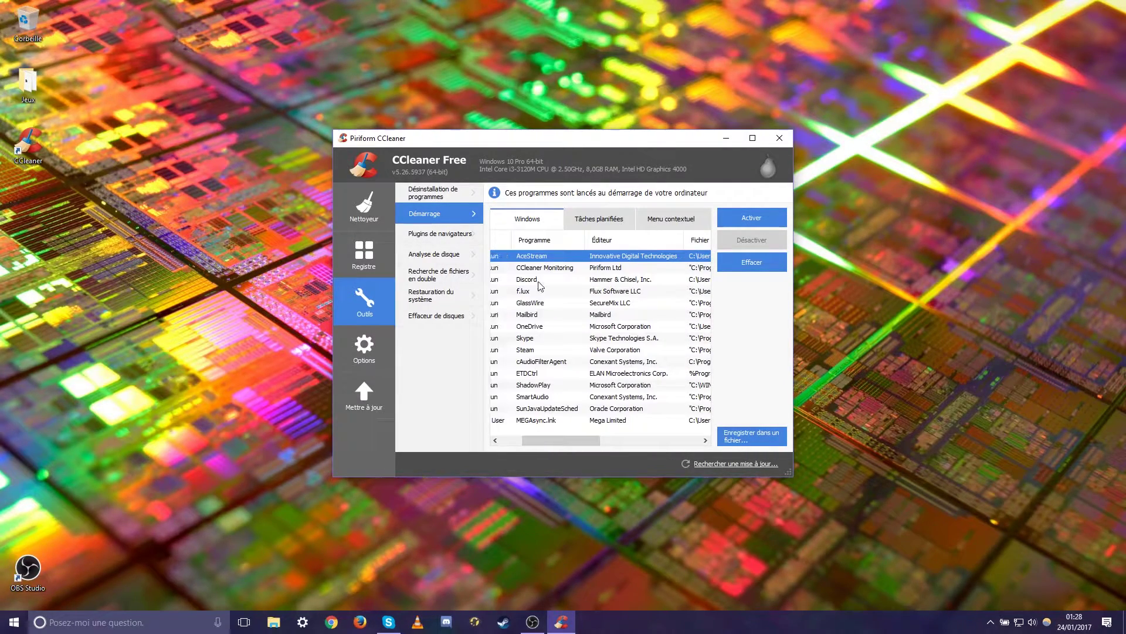
scroll(541, 304, "left", 2)
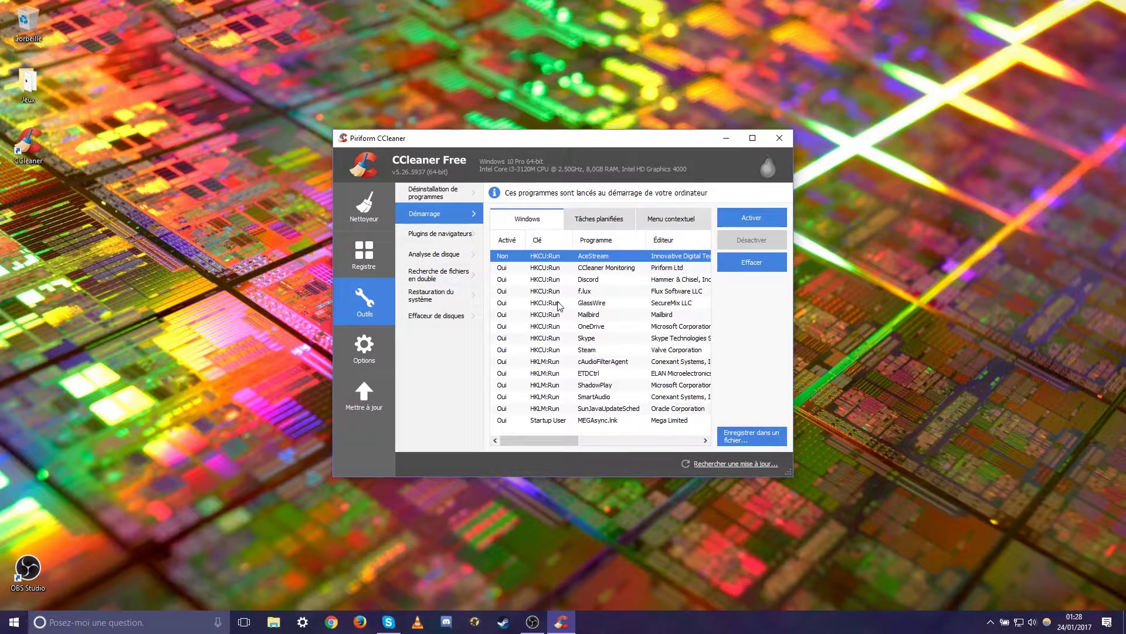
Disable OneDrive at Windows startup and review the file paths of the listed startup programs
left_click(584, 332)
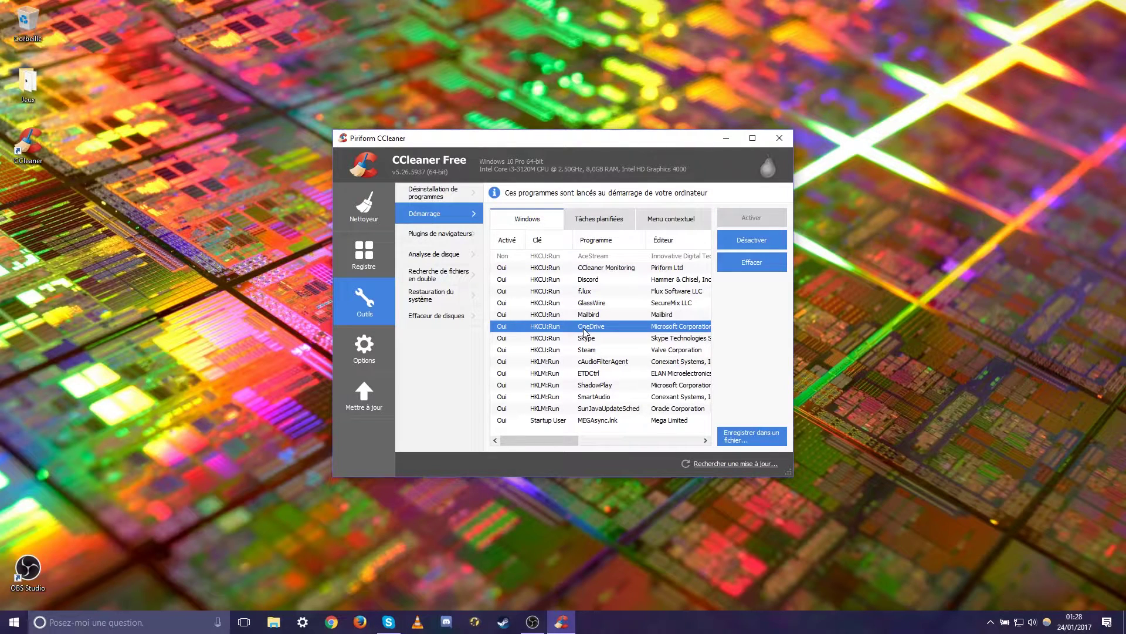
left_click(776, 241)
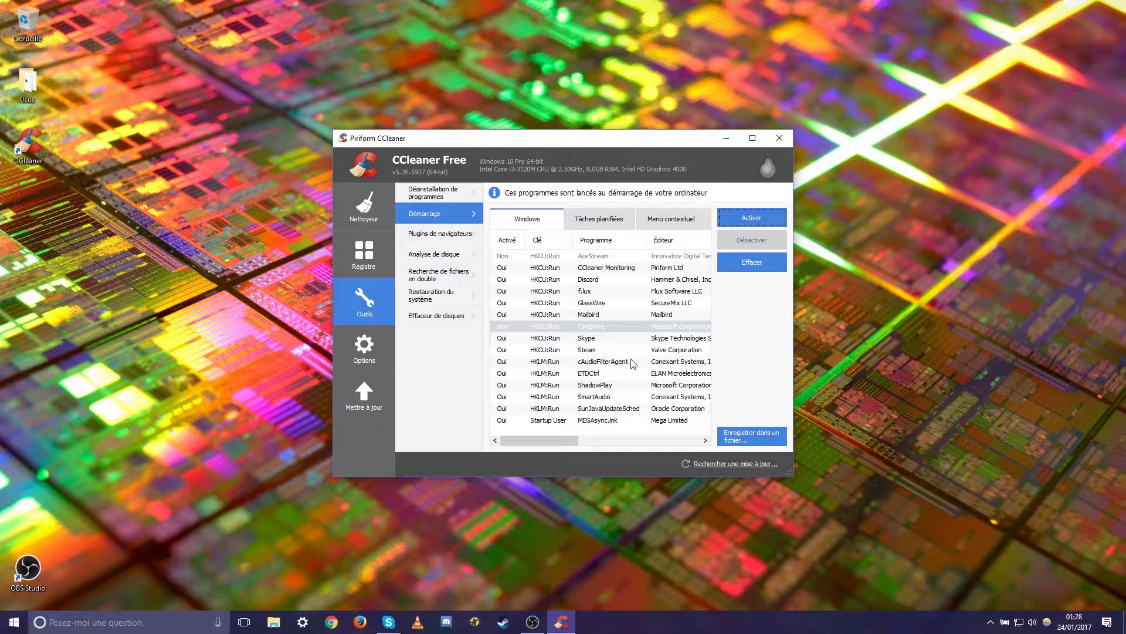
scroll(645, 335, "right", 5)
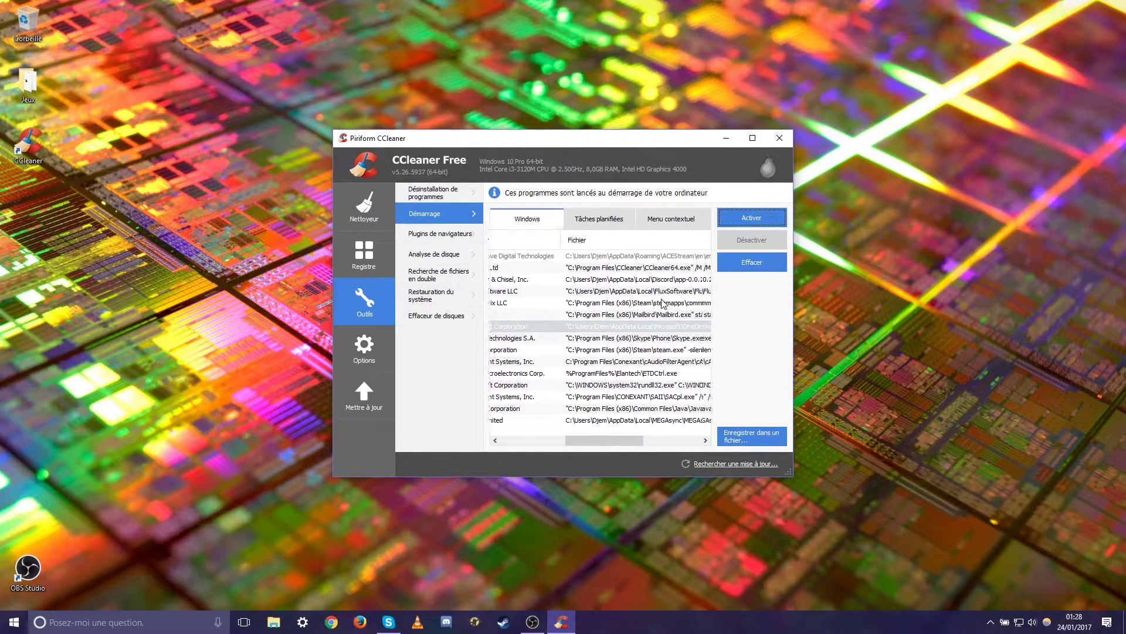
scroll(661, 302, "right", 6)
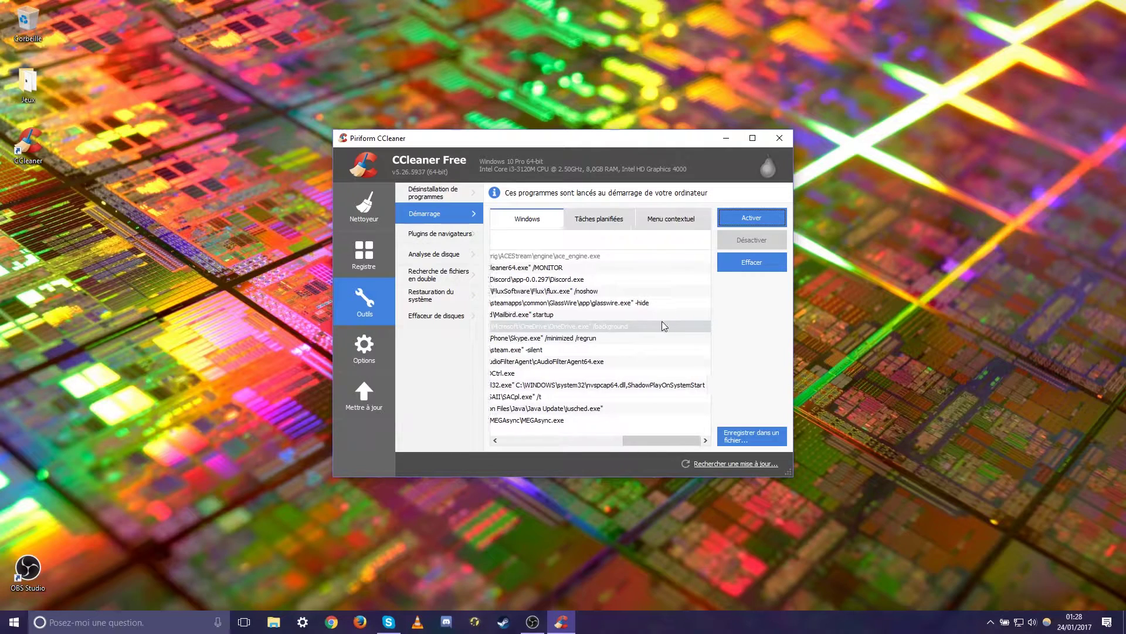
scroll(662, 322, "left", 8)
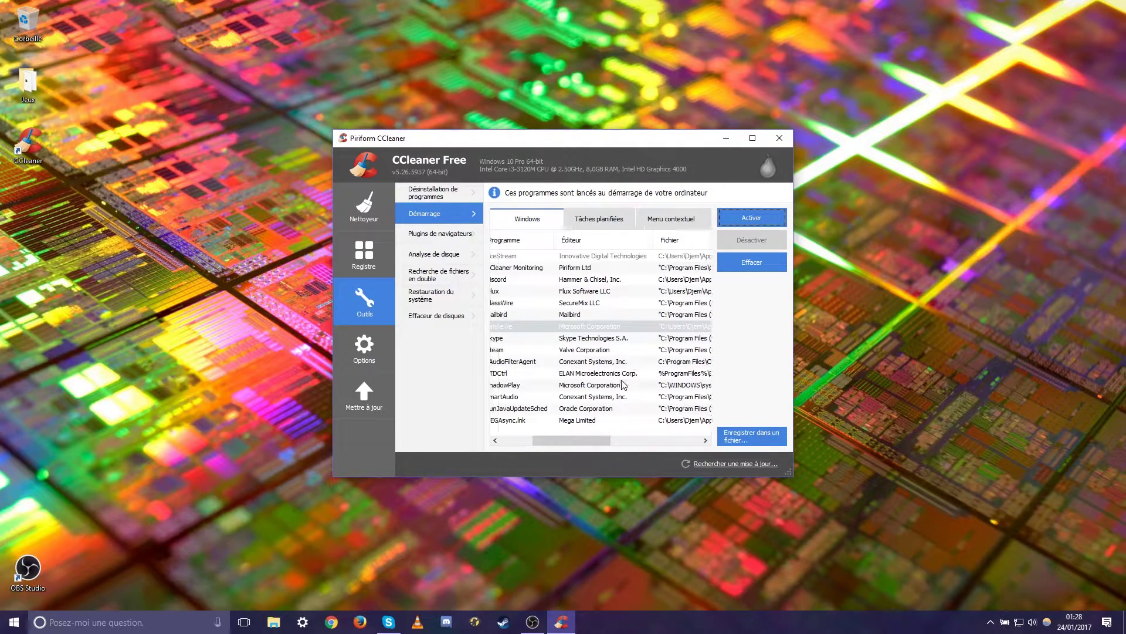
scroll(624, 384, "left", 4)
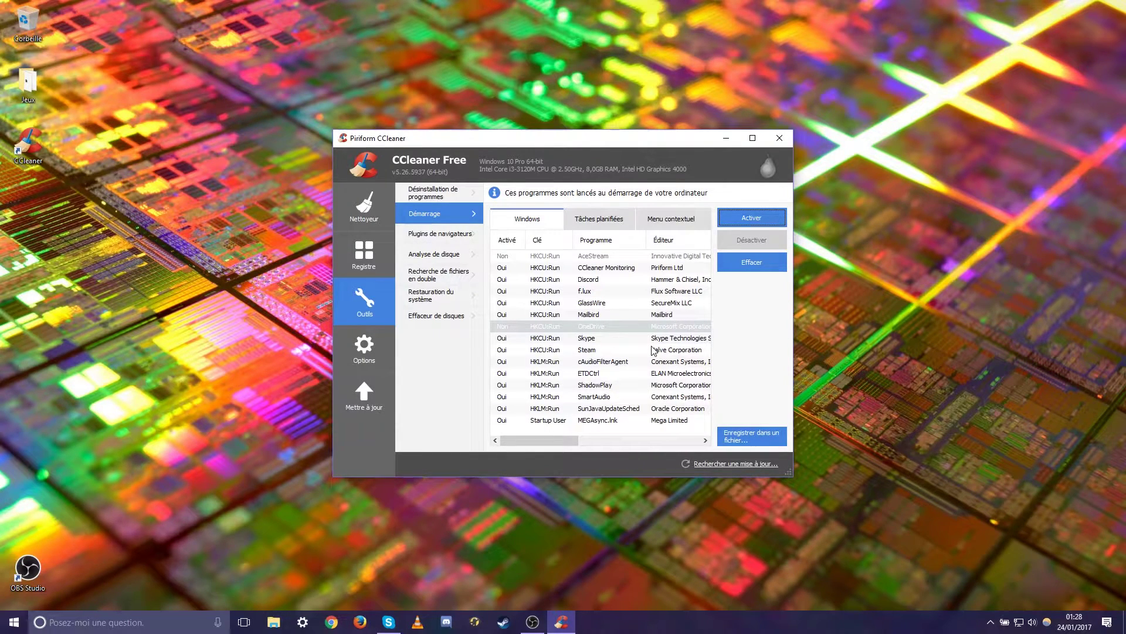
scroll(604, 352, "right", 2)
scroll(596, 378, "left", 2)
Examine the basic settings in CCleaner's options and check the programs hidden in the system tray
left_click(360, 364)
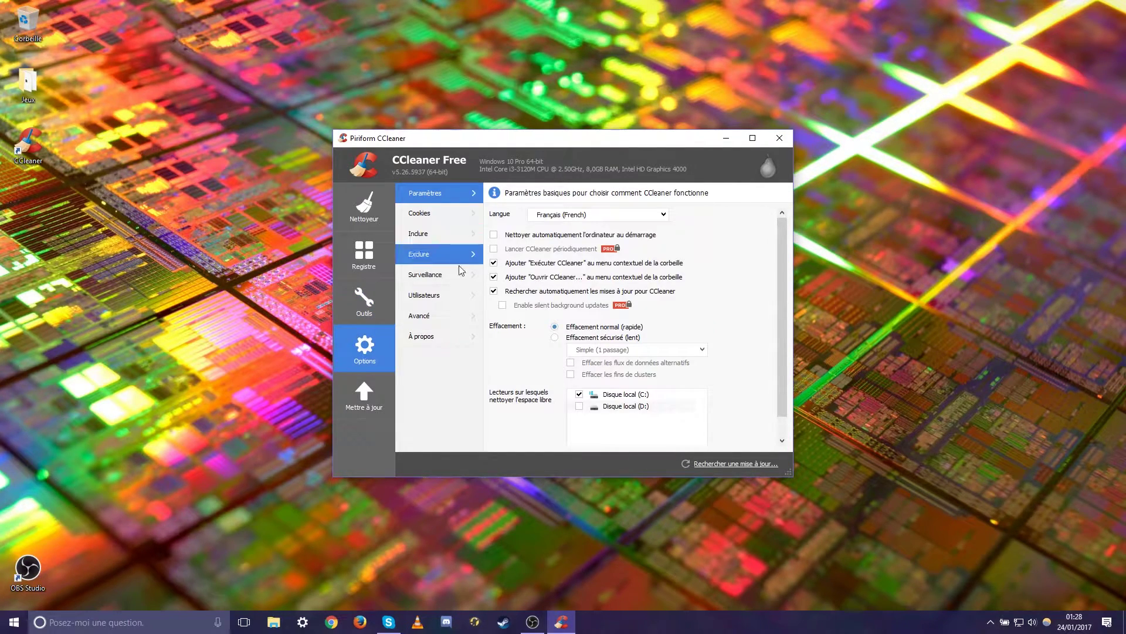
left_click(991, 625)
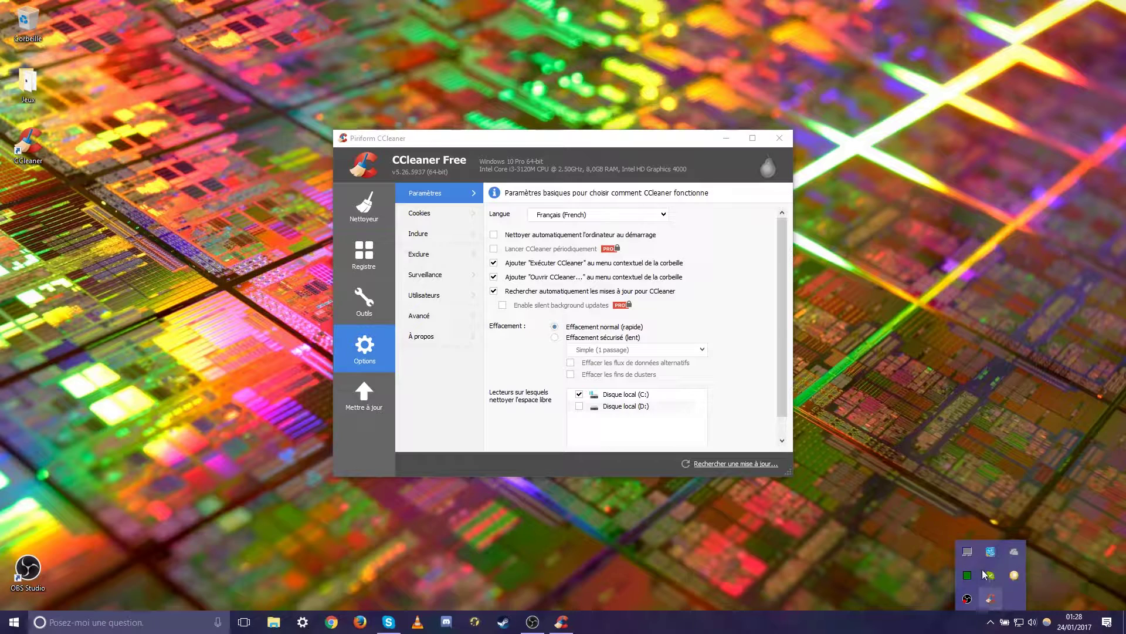
left_click(737, 300)
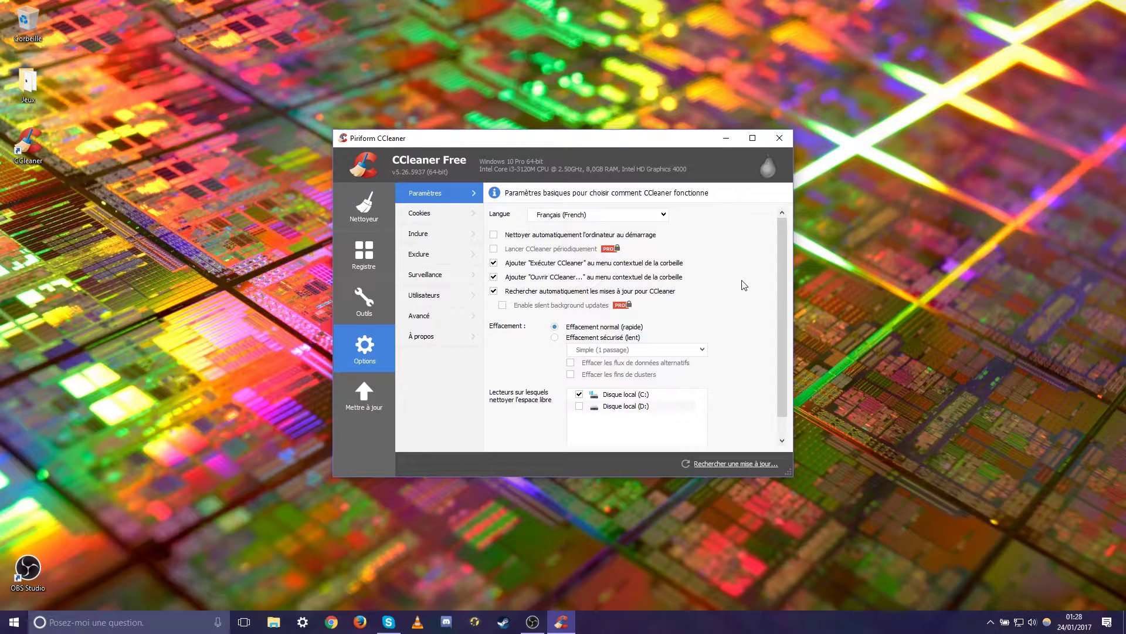
scroll(697, 282, "down", 2)
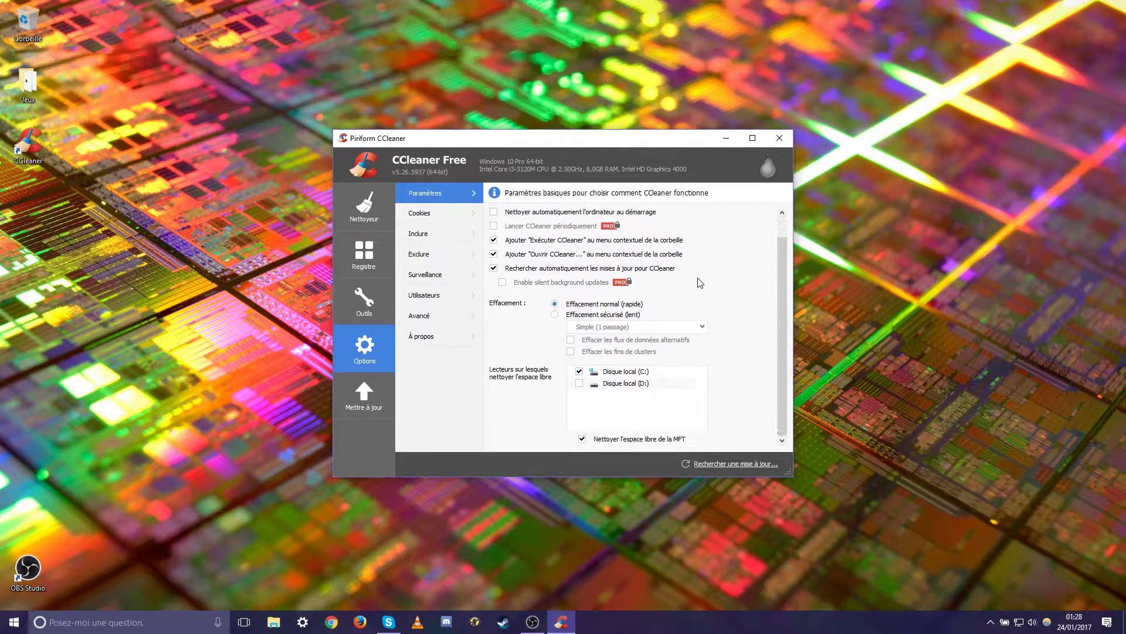
scroll(716, 287, "up", 2)
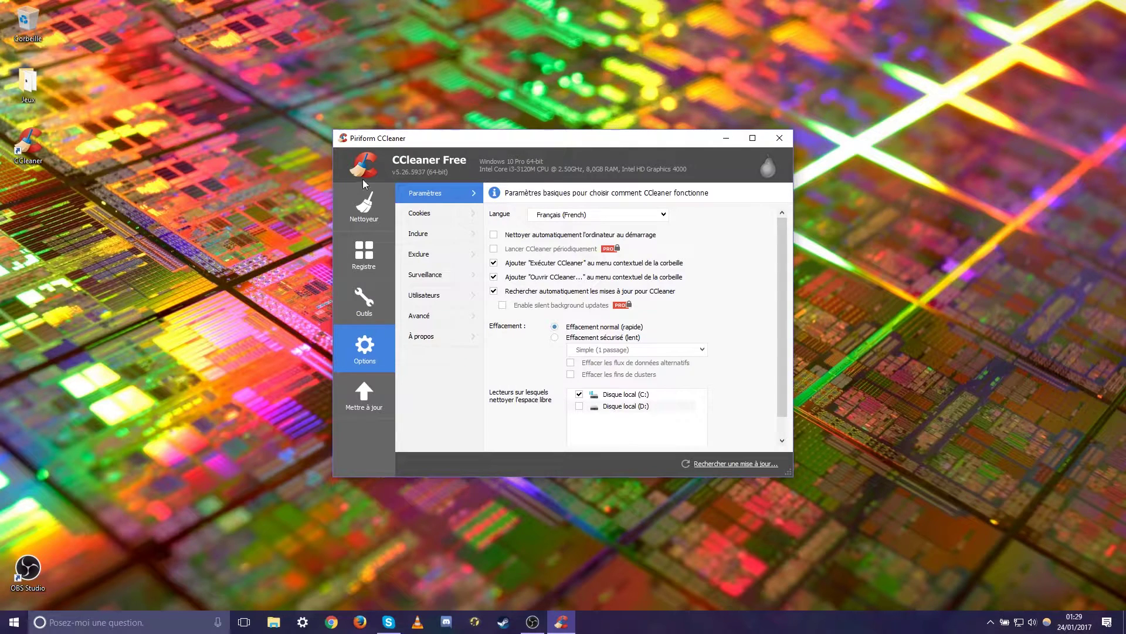
Turn off CCleaner's system monitoring and active monitoring, accept the deactivation, and close the program
left_click(425, 275)
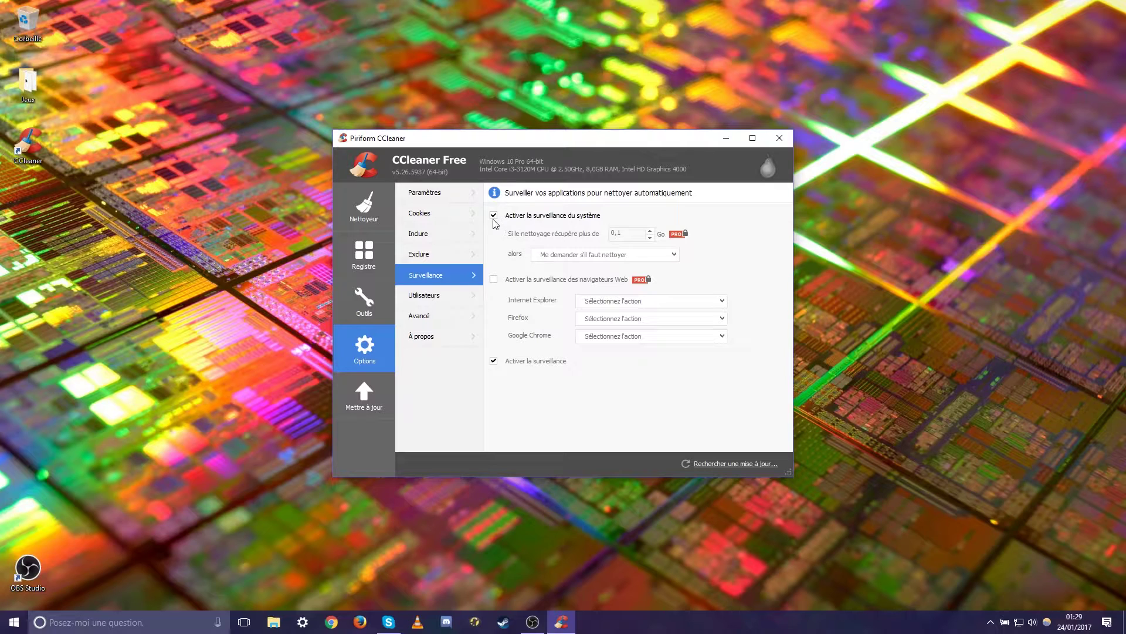
left_click(494, 362)
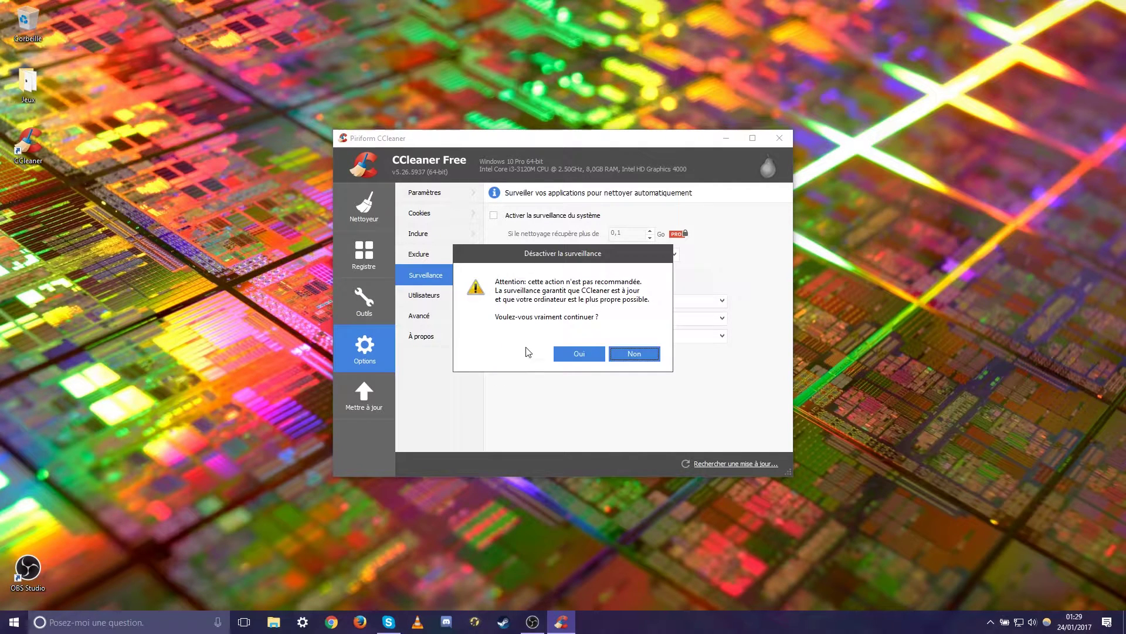
left_click(577, 356)
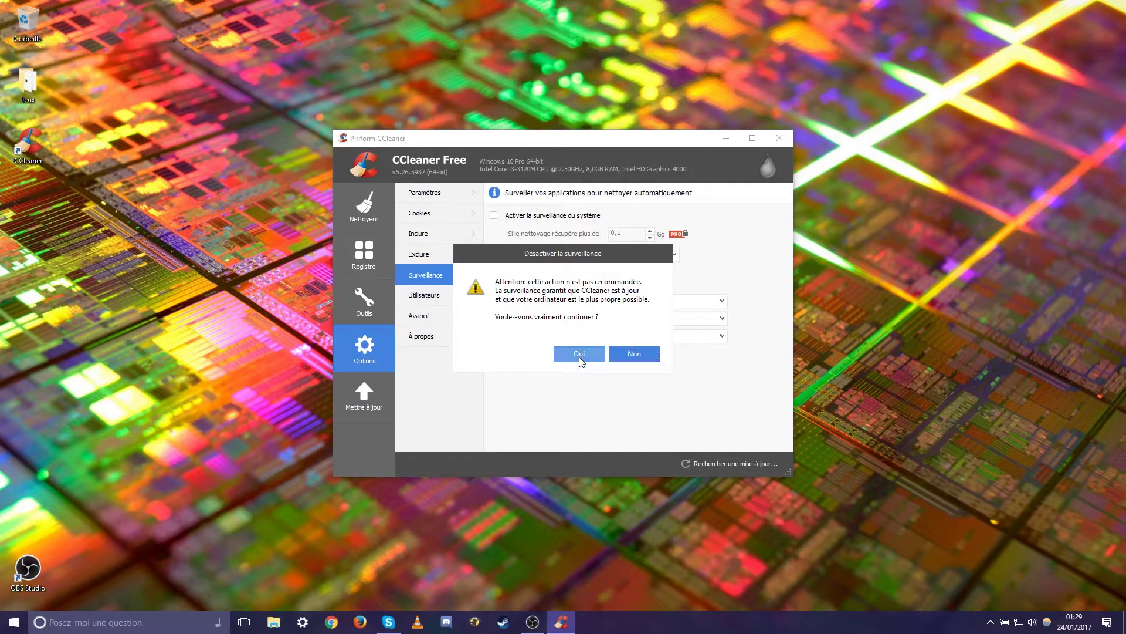
left_click(786, 134)
left_click(992, 622)
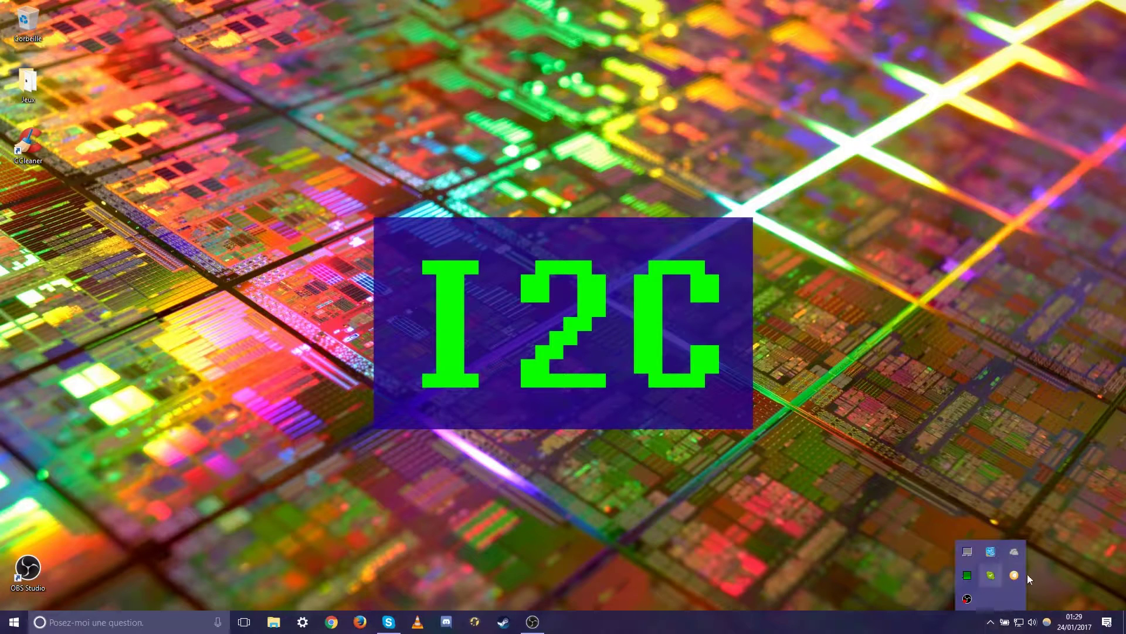
left_click(993, 623)
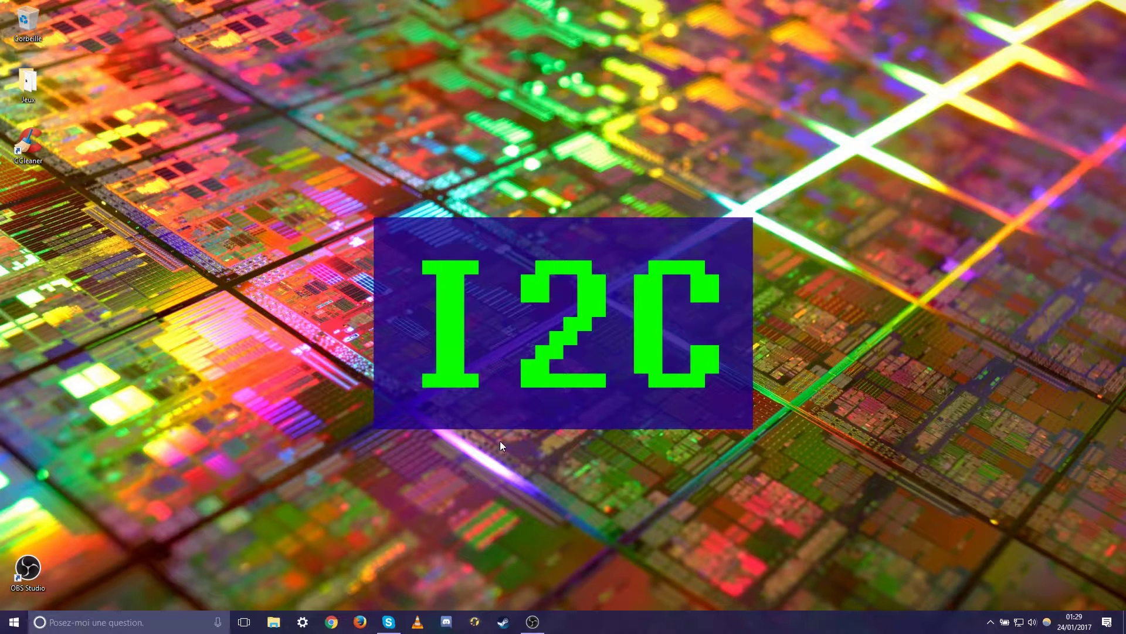
Switch to Chrome, search Google for defraggler and open the Defraggler page on Piriform's official site
left_click(331, 622)
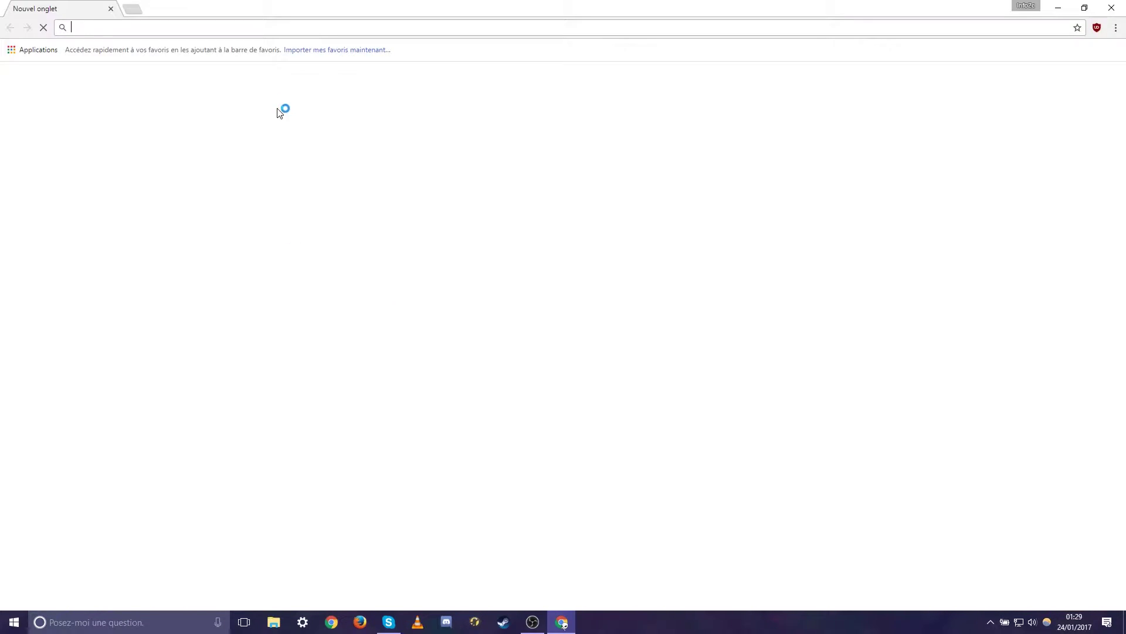
type("d")
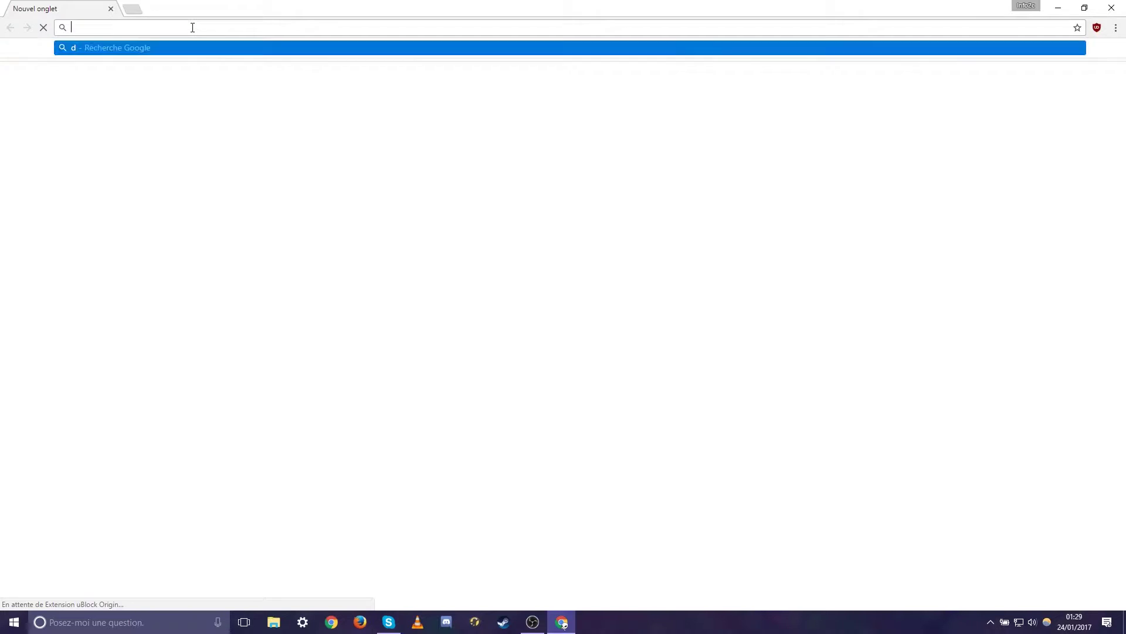
type("effrag")
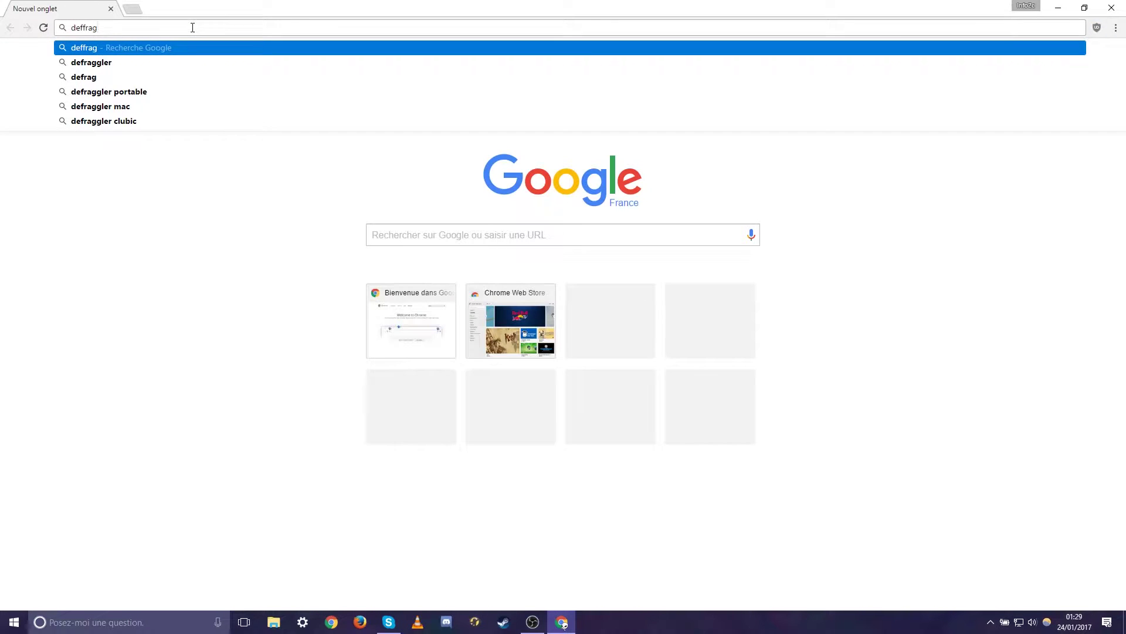
key("Down")
key("Return")
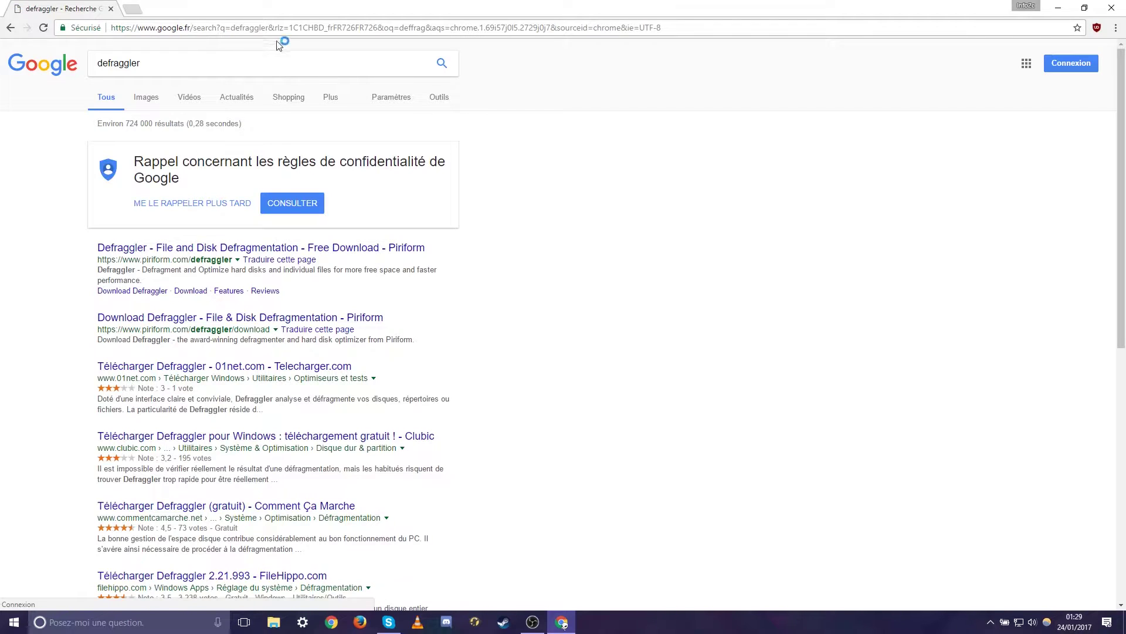
left_click(156, 251)
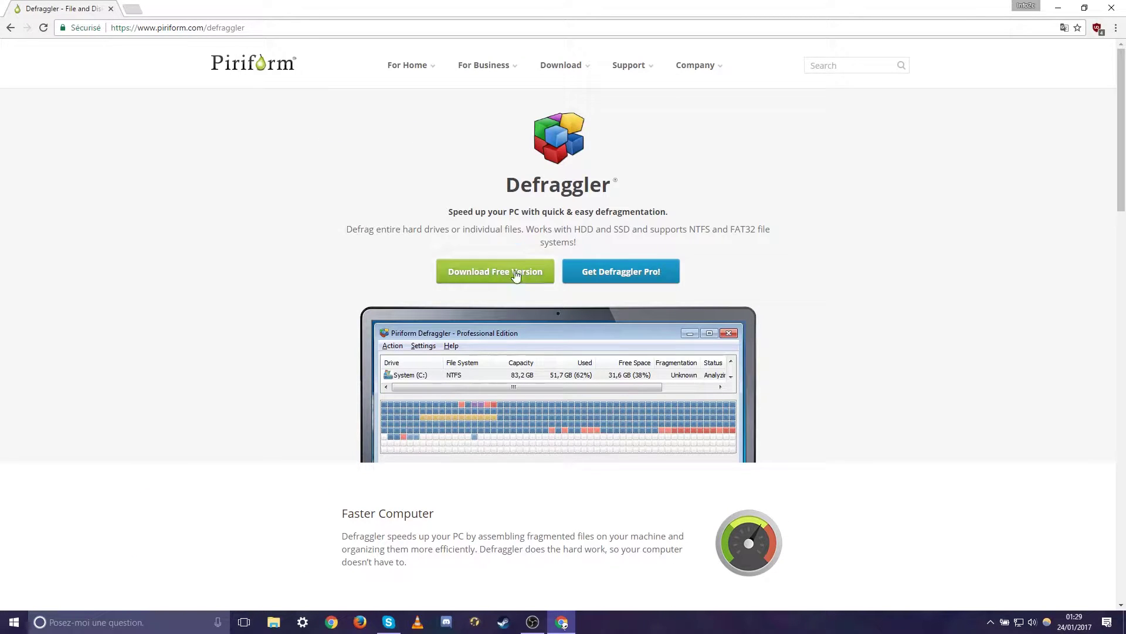
Download the free version of Defraggler using the Piriform.com link
scroll(540, 266, "down", 15)
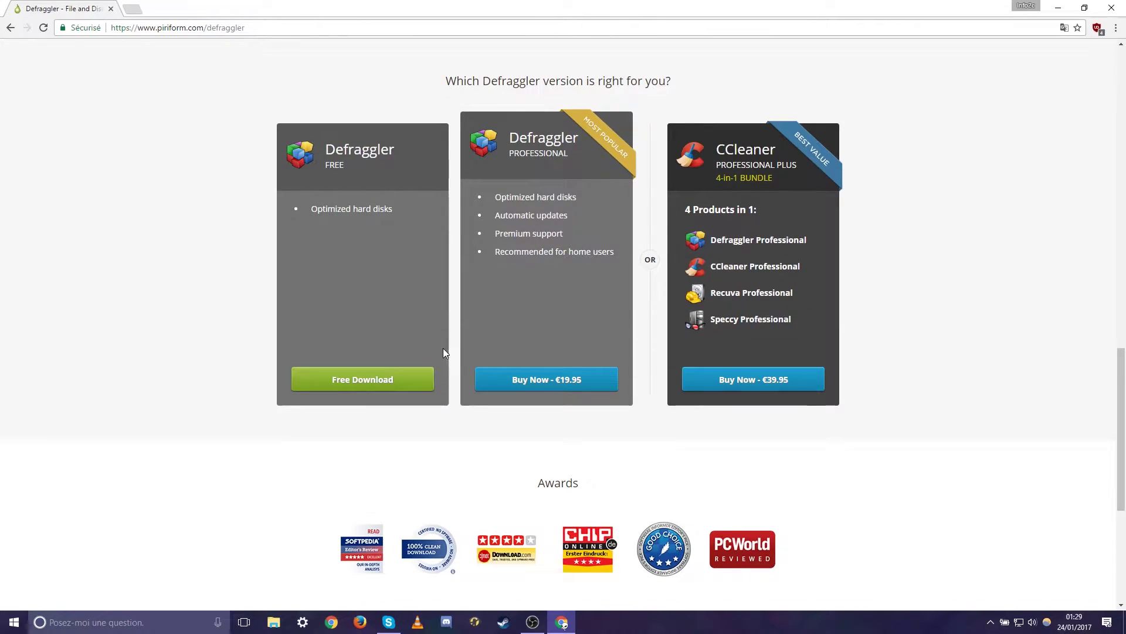
left_click(369, 381)
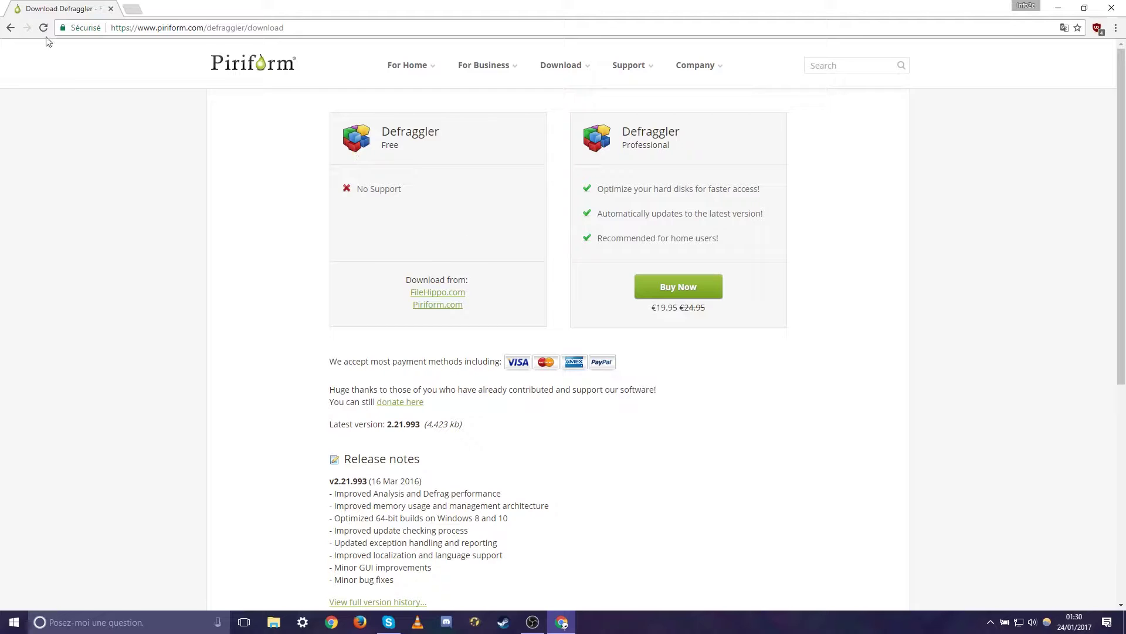
left_click(10, 28)
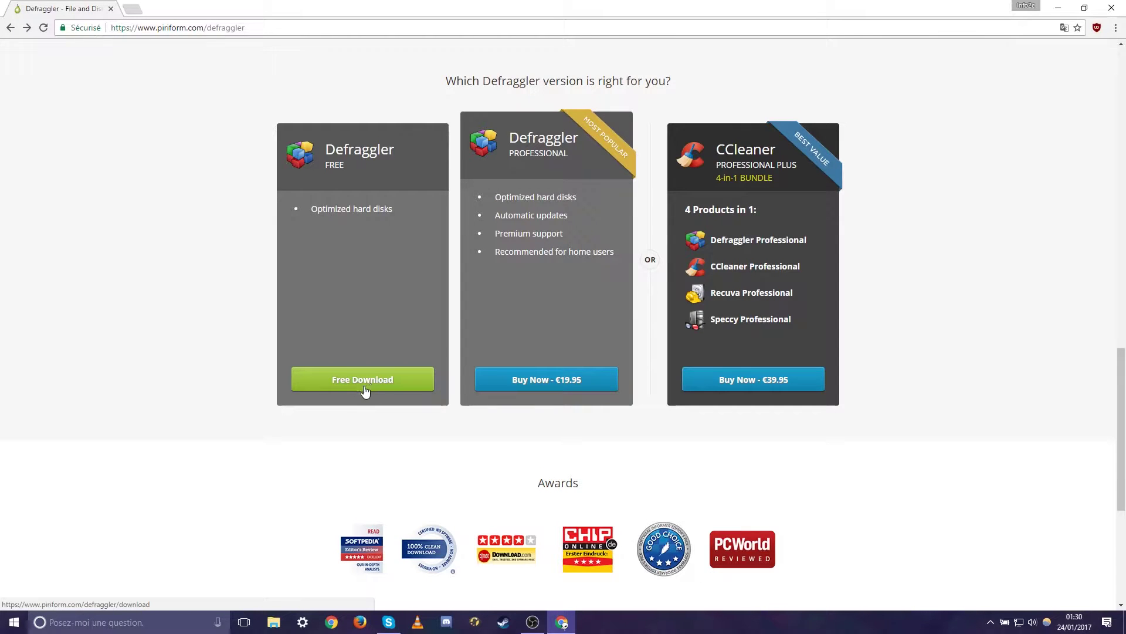
left_click(360, 390)
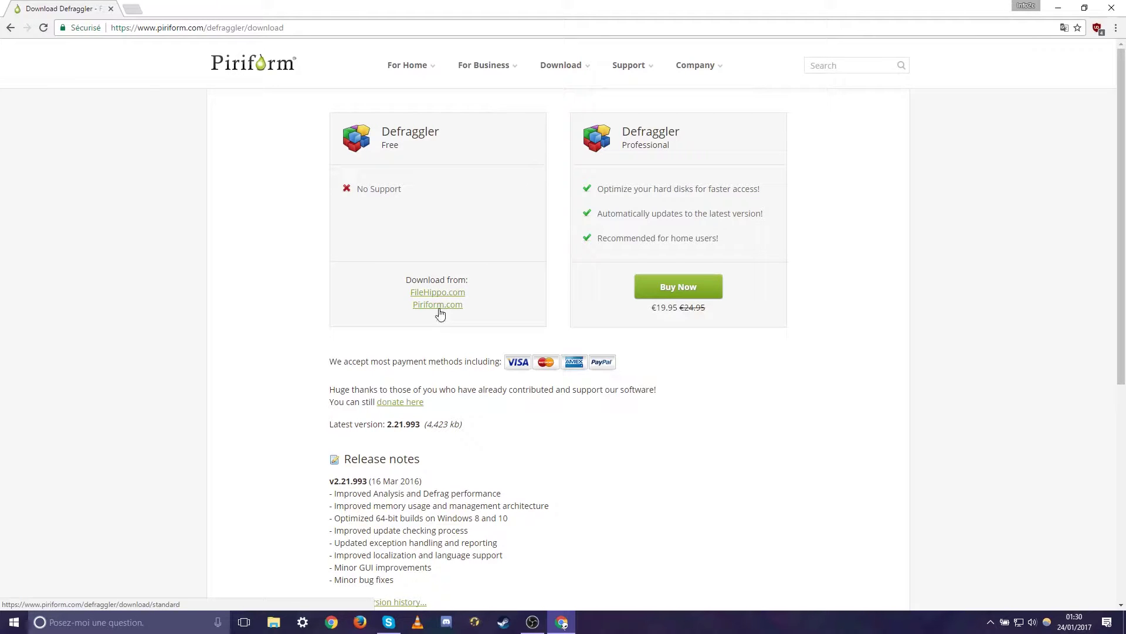
left_click(440, 314)
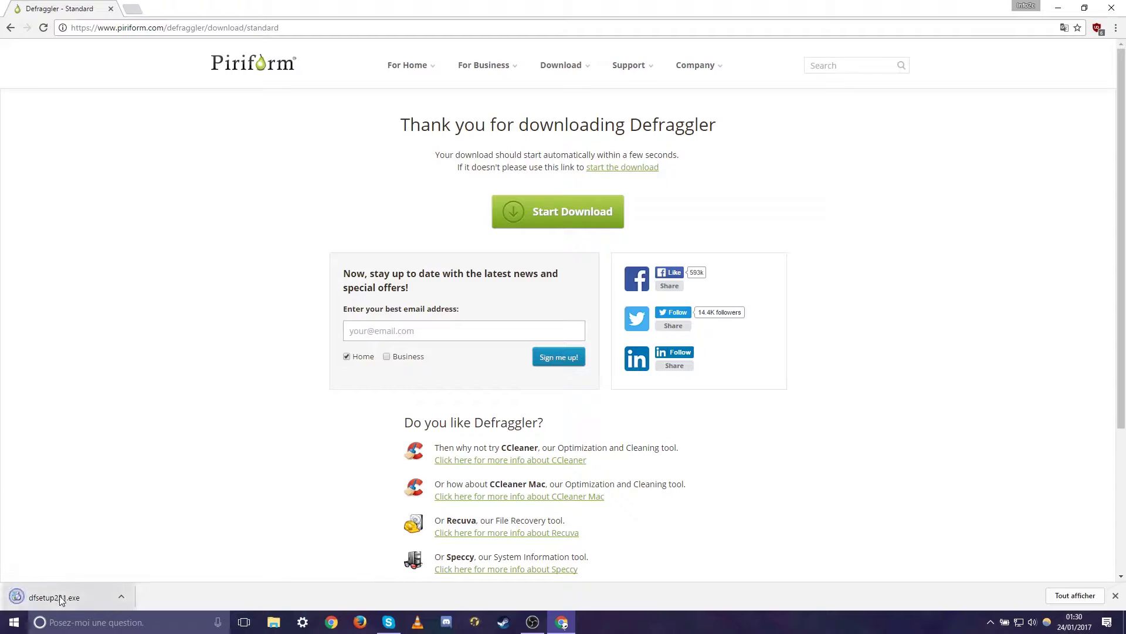
Launch the downloaded Defraggler installer, close the browser and set the setup language to Français
left_click(54, 597)
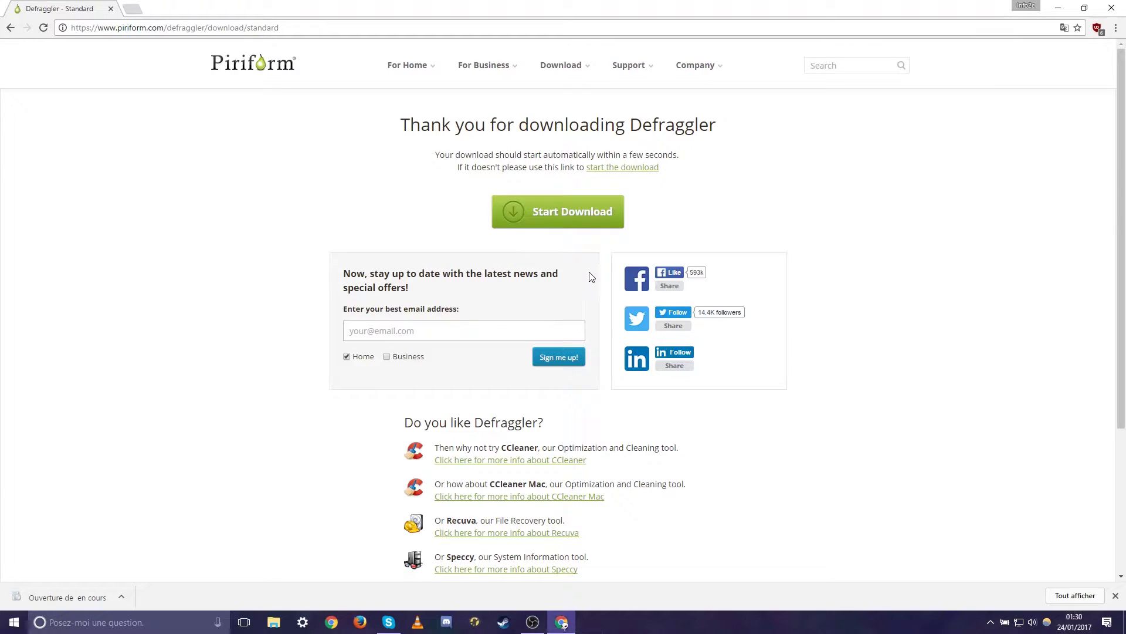
left_click(1112, 8)
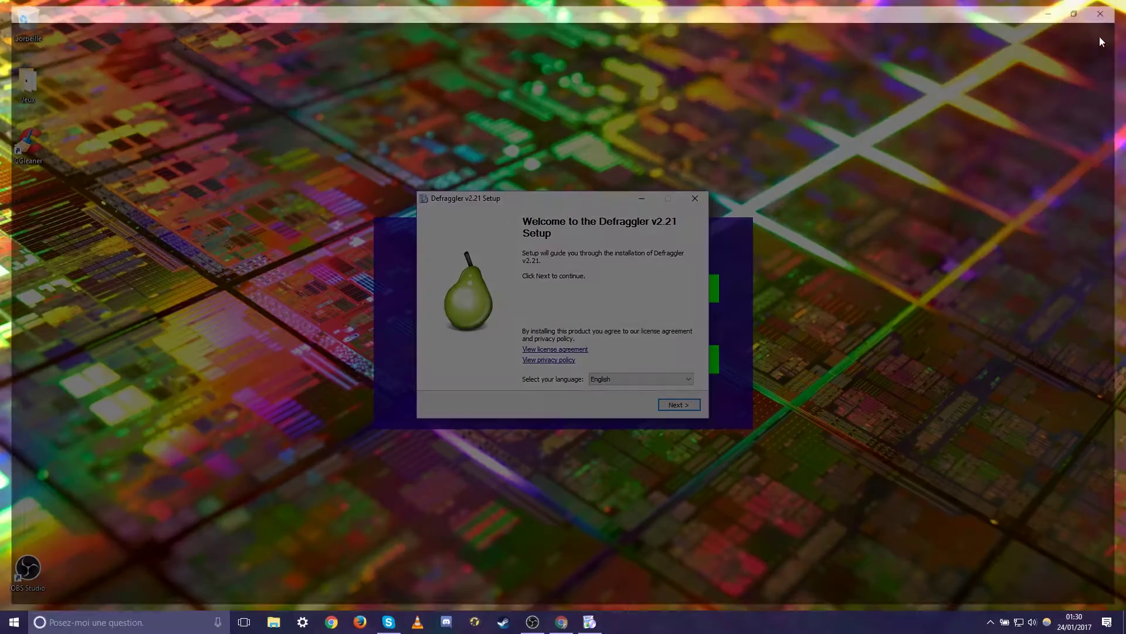
left_click(660, 381)
left_click(621, 402)
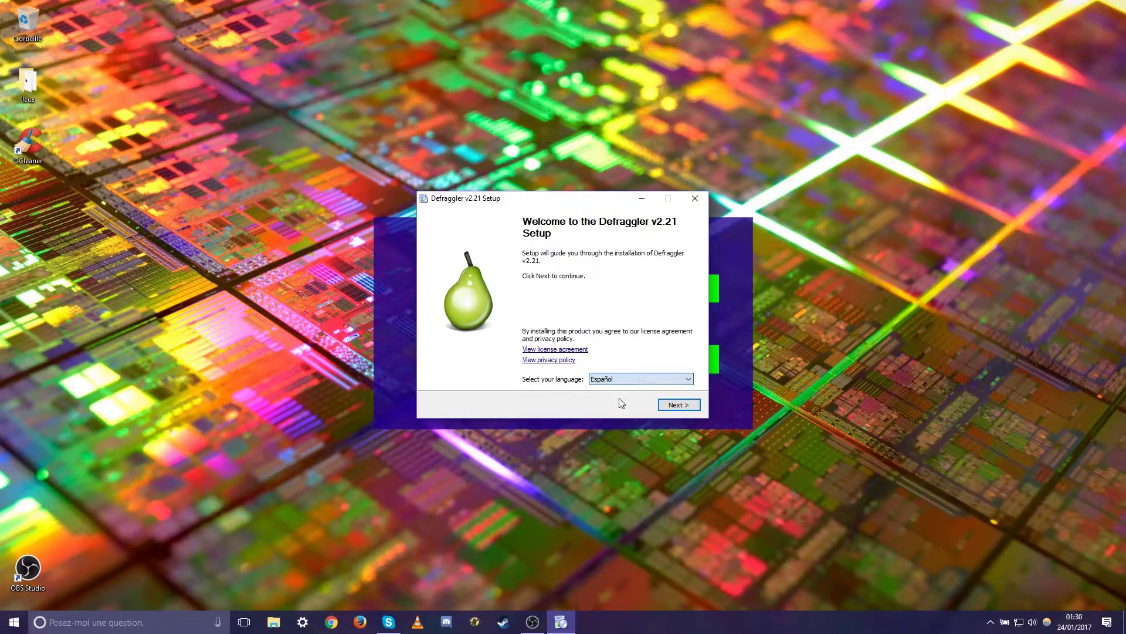
left_click(640, 379)
left_click(622, 399)
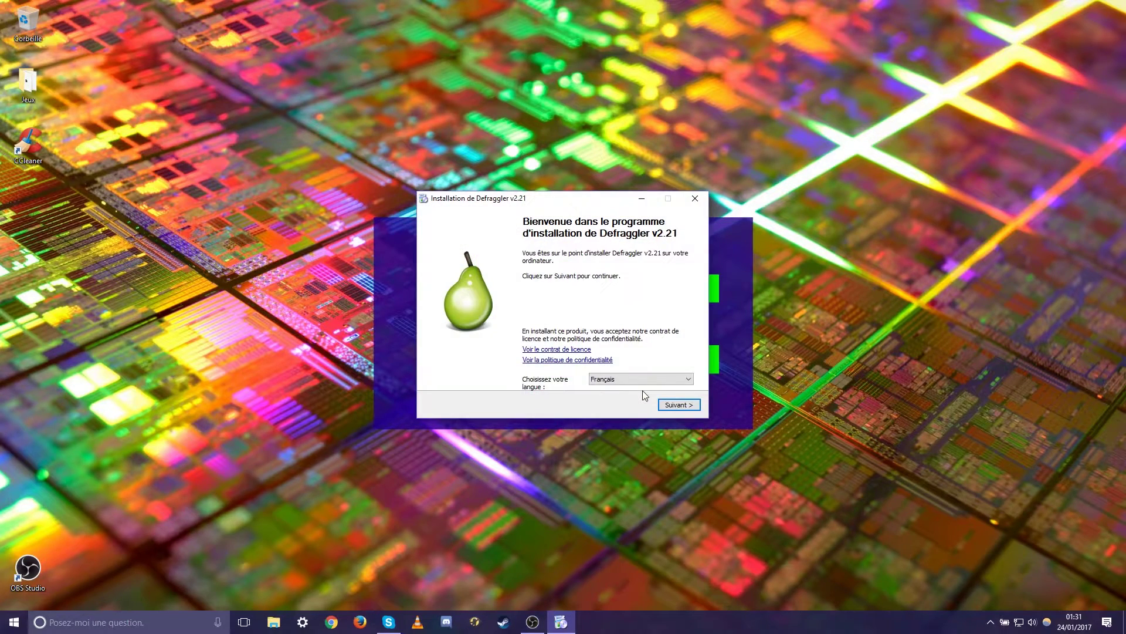
Install Defraggler with all the default options, skip the release notes and launch the program
left_click(677, 406)
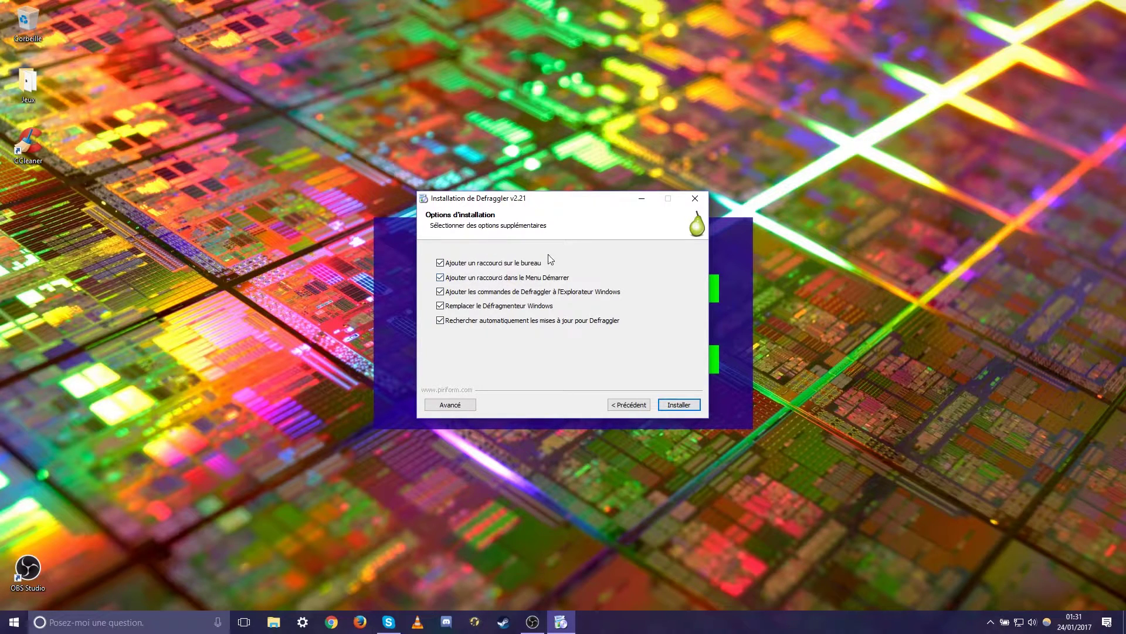
left_click(32, 143)
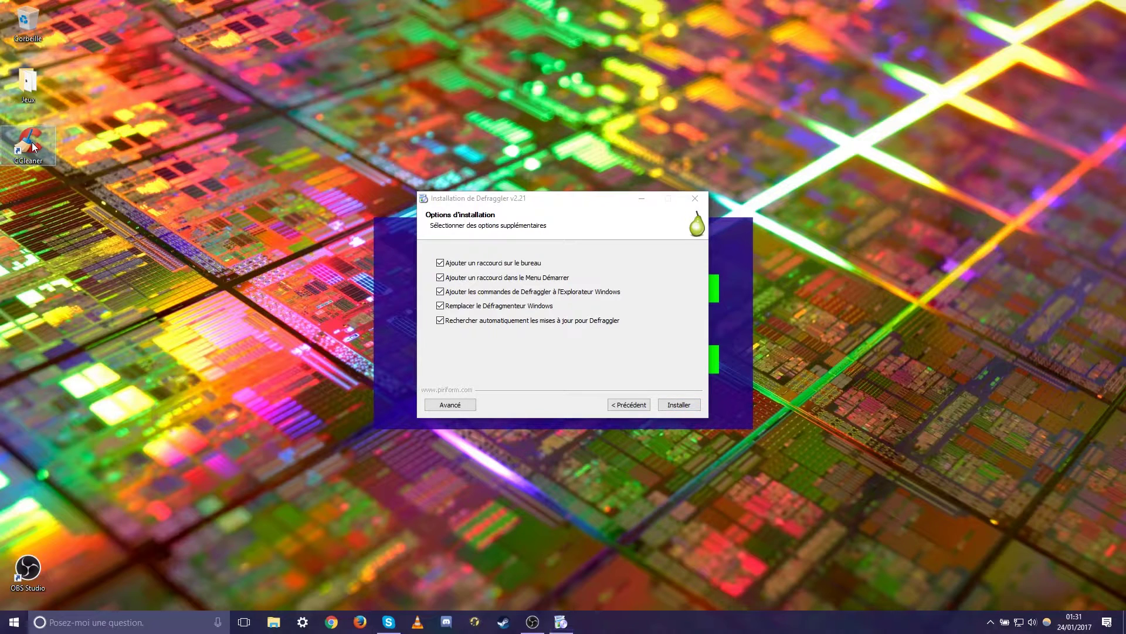
left_click(510, 359)
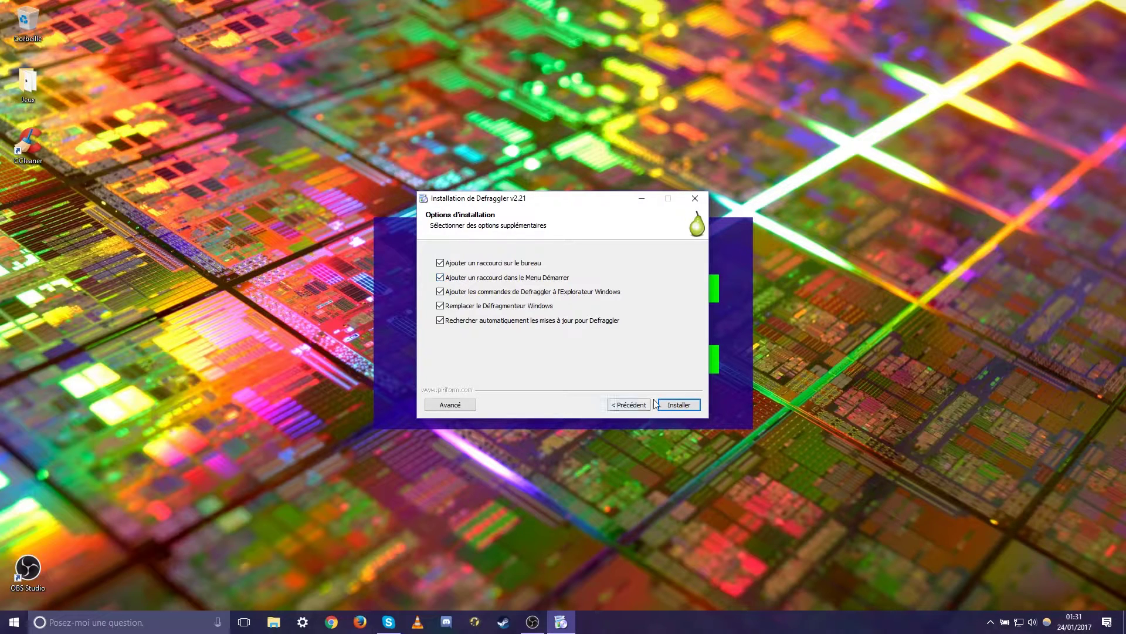
left_click(692, 403)
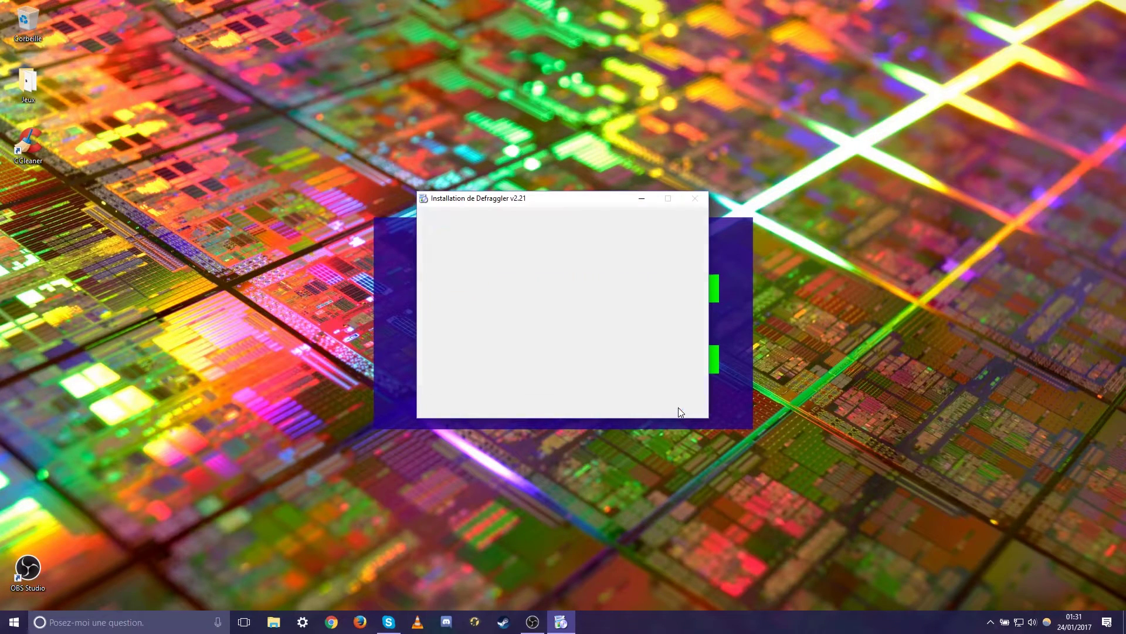
left_click(560, 311)
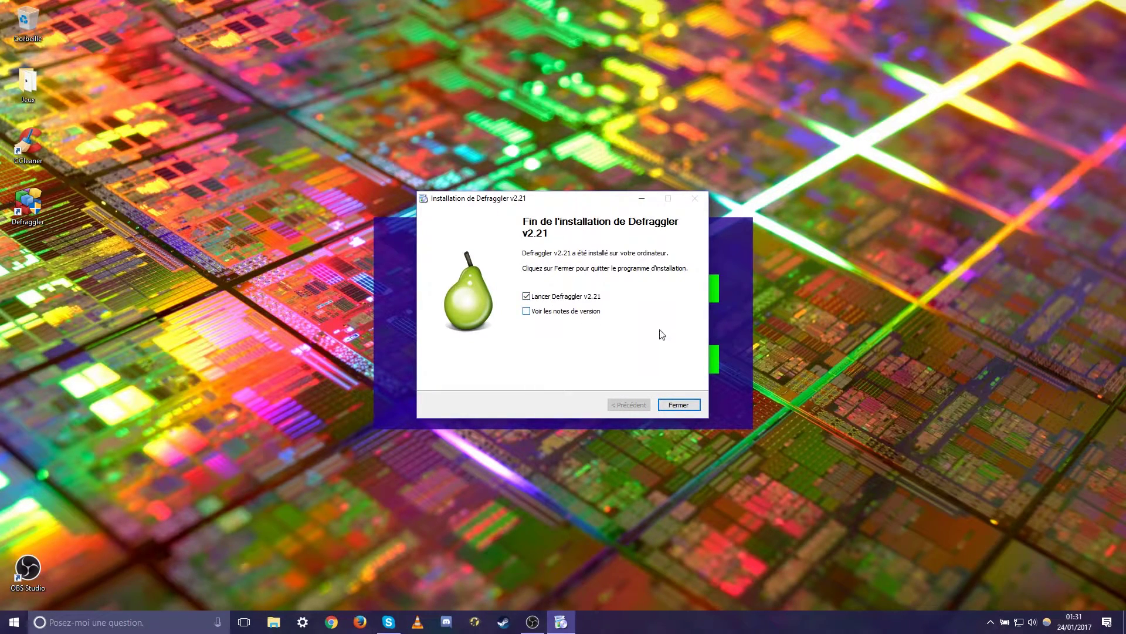
left_click(681, 403)
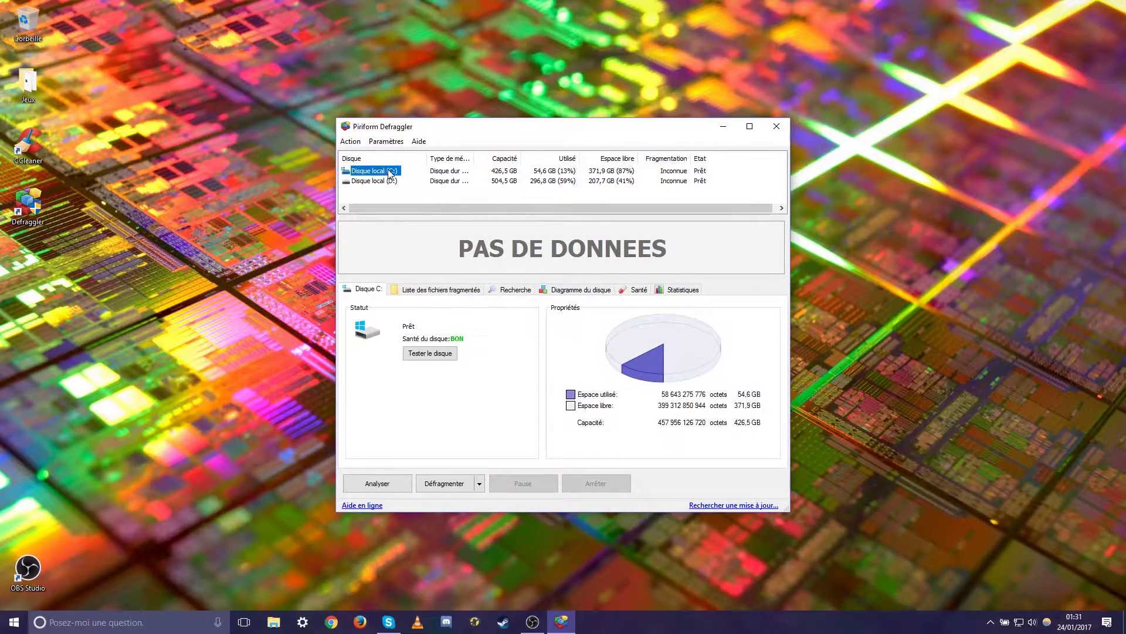
Compare the disk maps of drives C: and D:, and view the defragmentation modes offered for drive C:
left_click(387, 181)
left_click(386, 182)
left_click(390, 171)
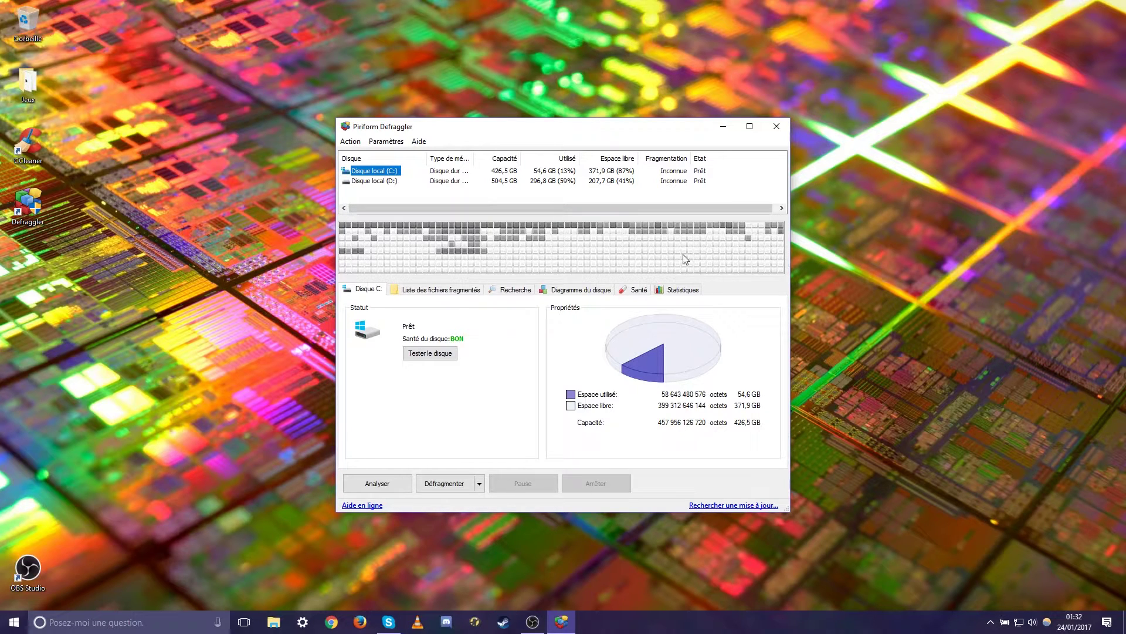
left_click(387, 183)
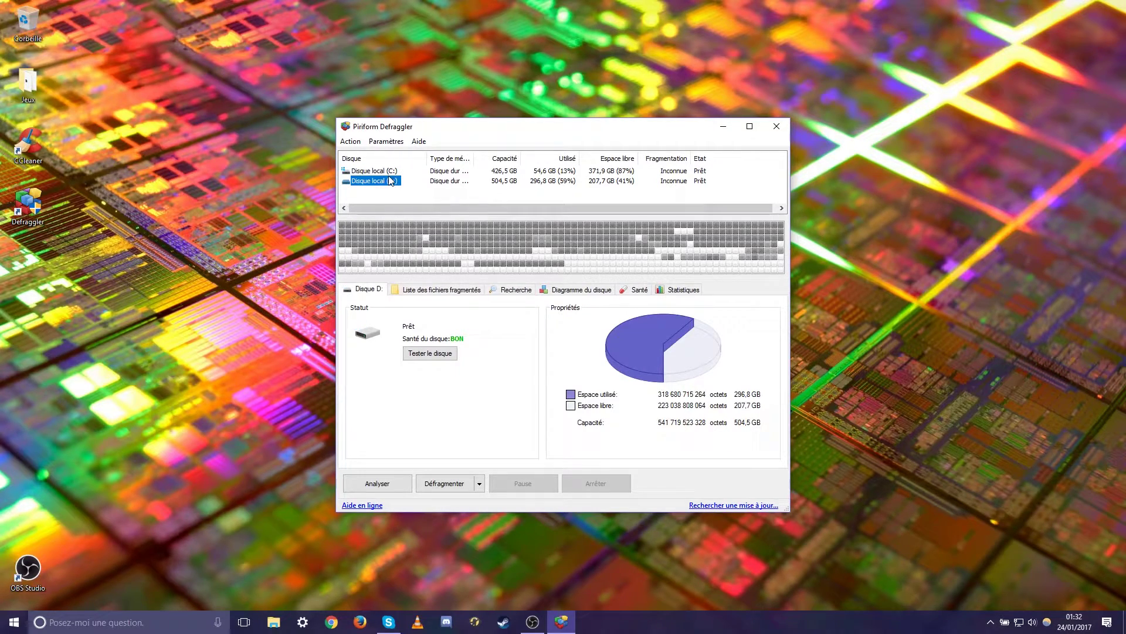
left_click(392, 171)
left_click(480, 484)
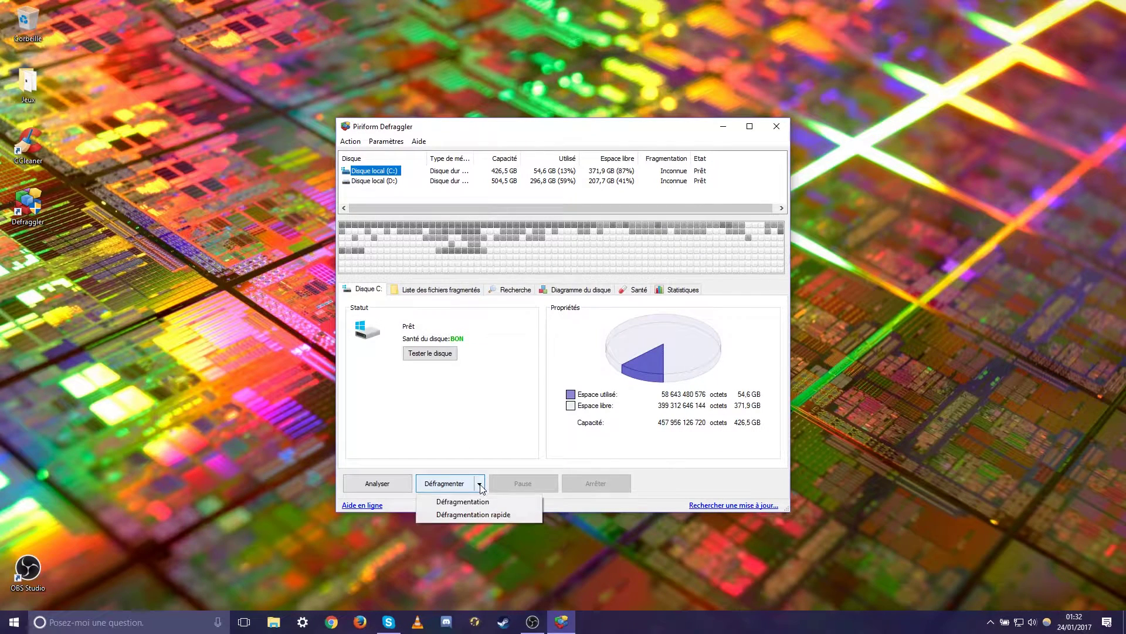
left_click(483, 484)
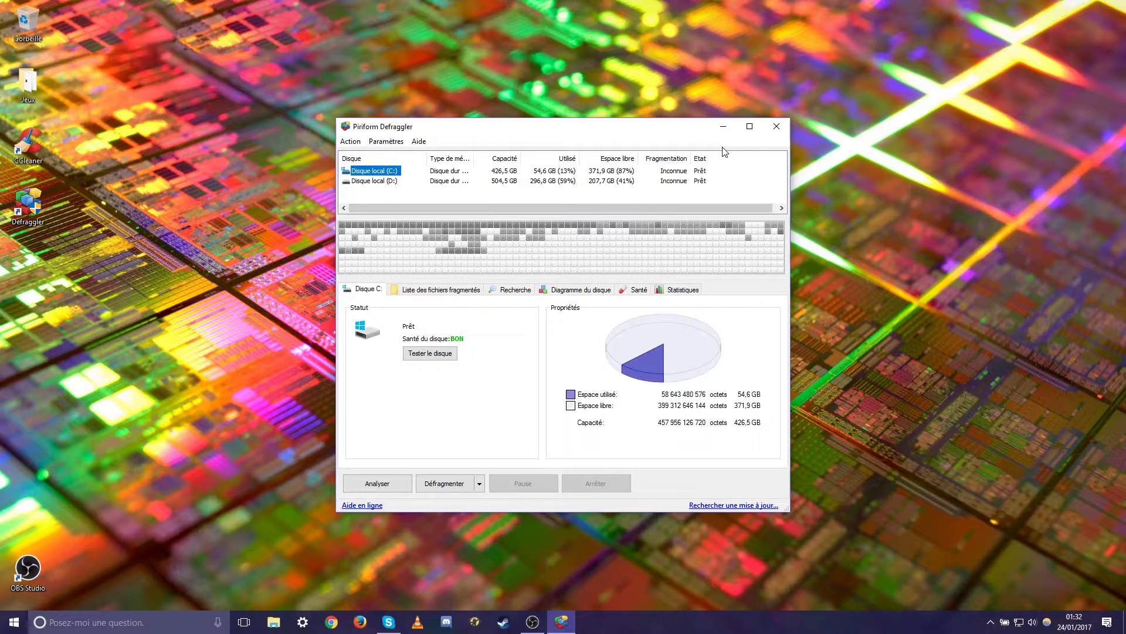
Close Defraggler, switch to Chrome and reach the official GeekUninstaller website with a Google search for "geek uninstaller"
left_click(777, 127)
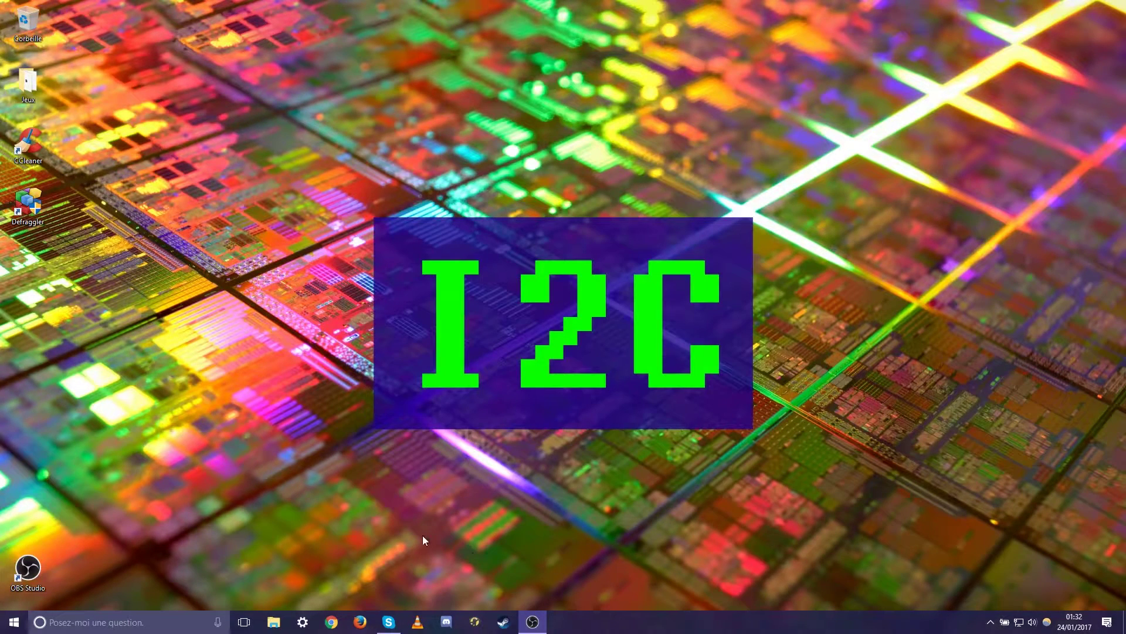
left_click(332, 622)
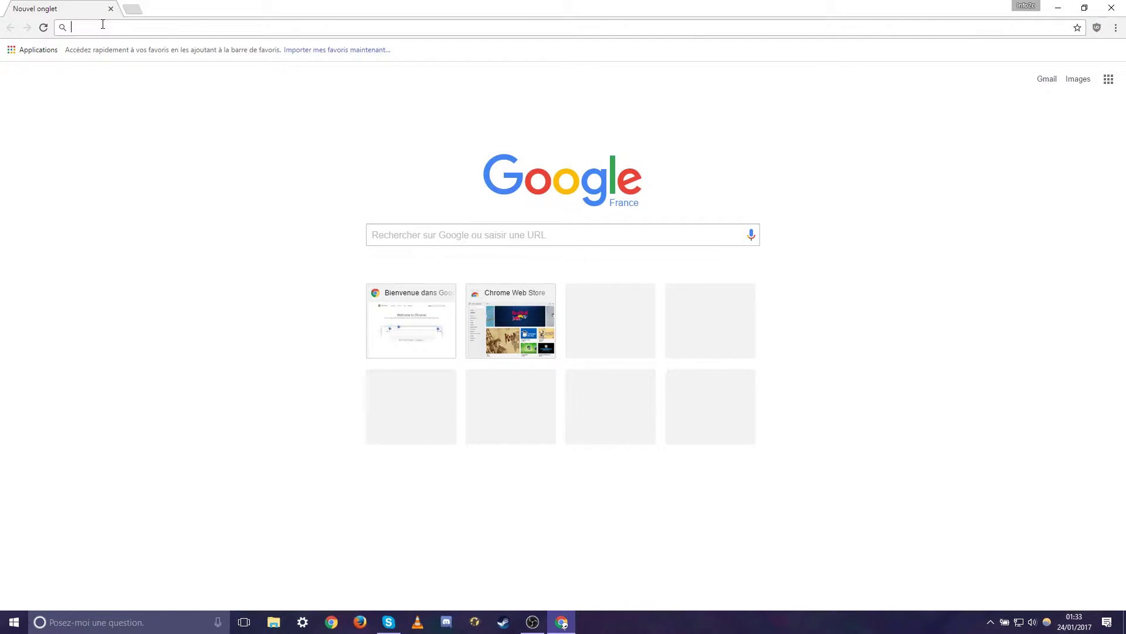
type("geek ins")
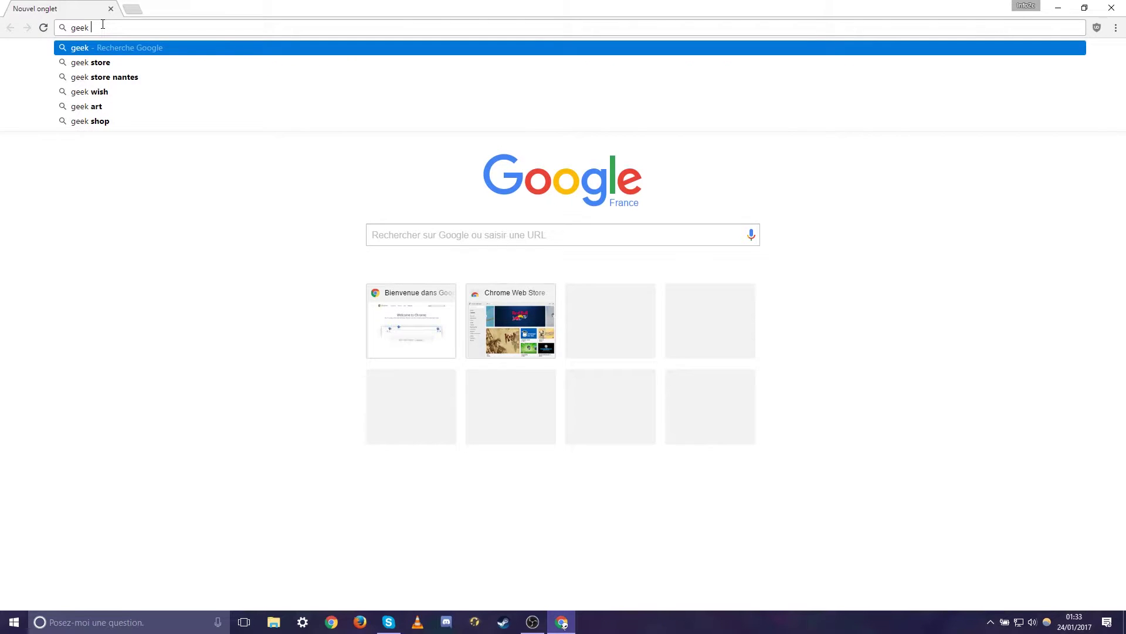
key("BackSpace")
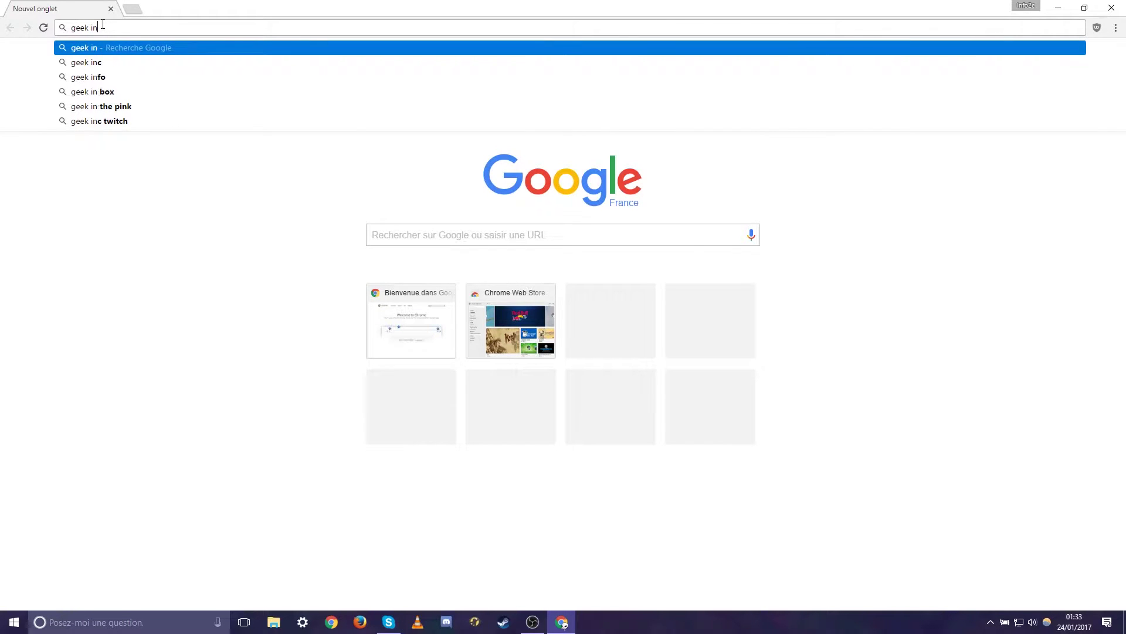
key("BackSpace")
key("BackSpace")
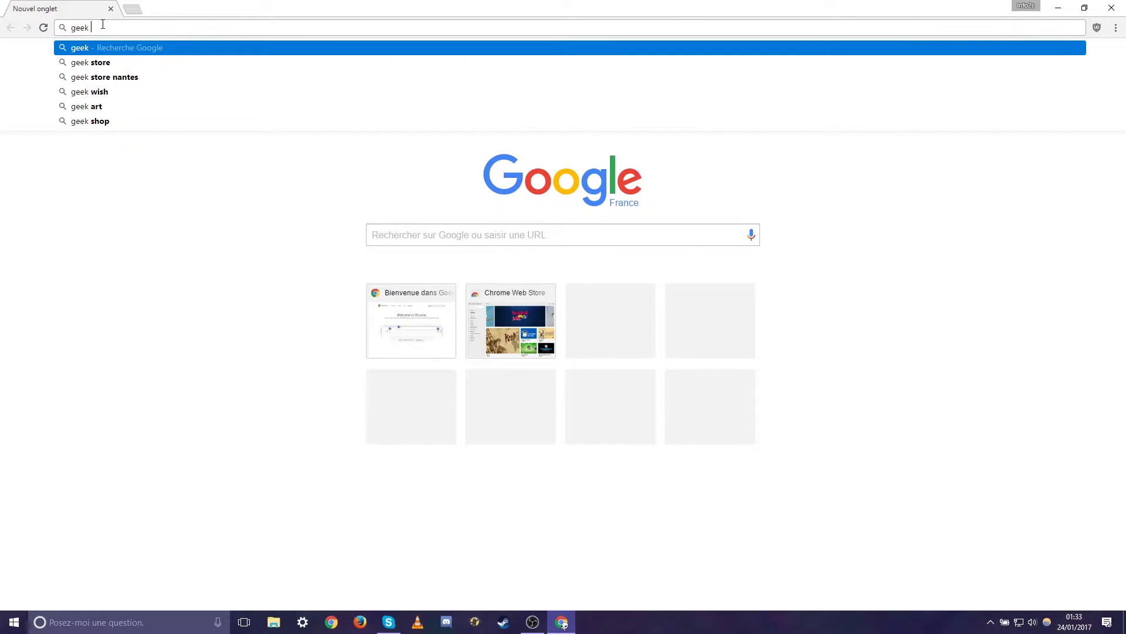
type("uninstaller")
key("Return")
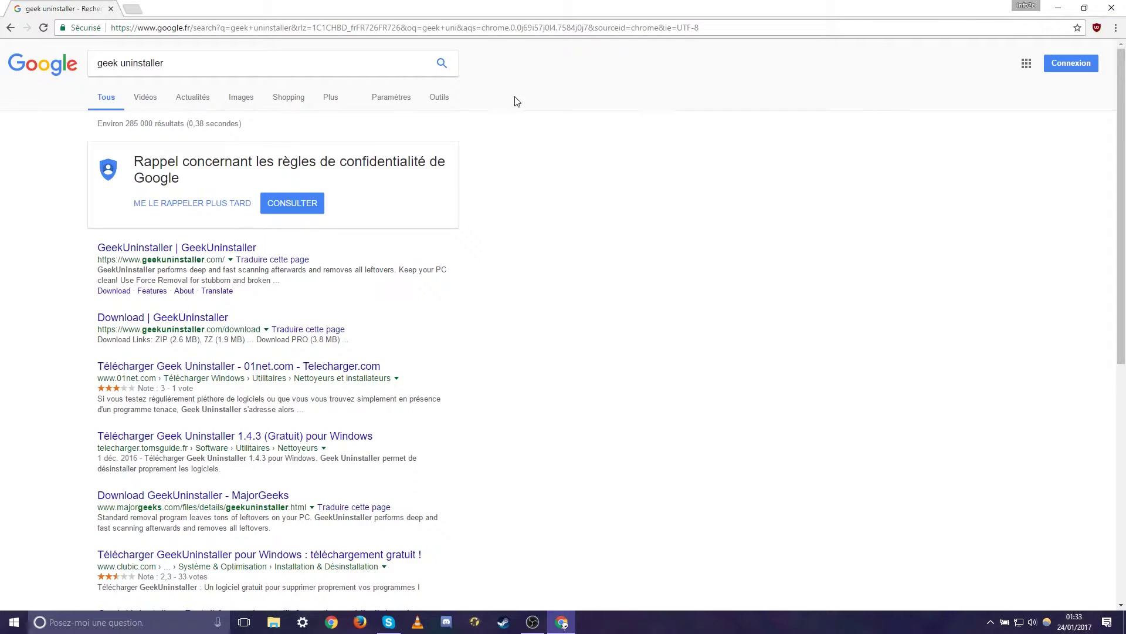
left_click(155, 248)
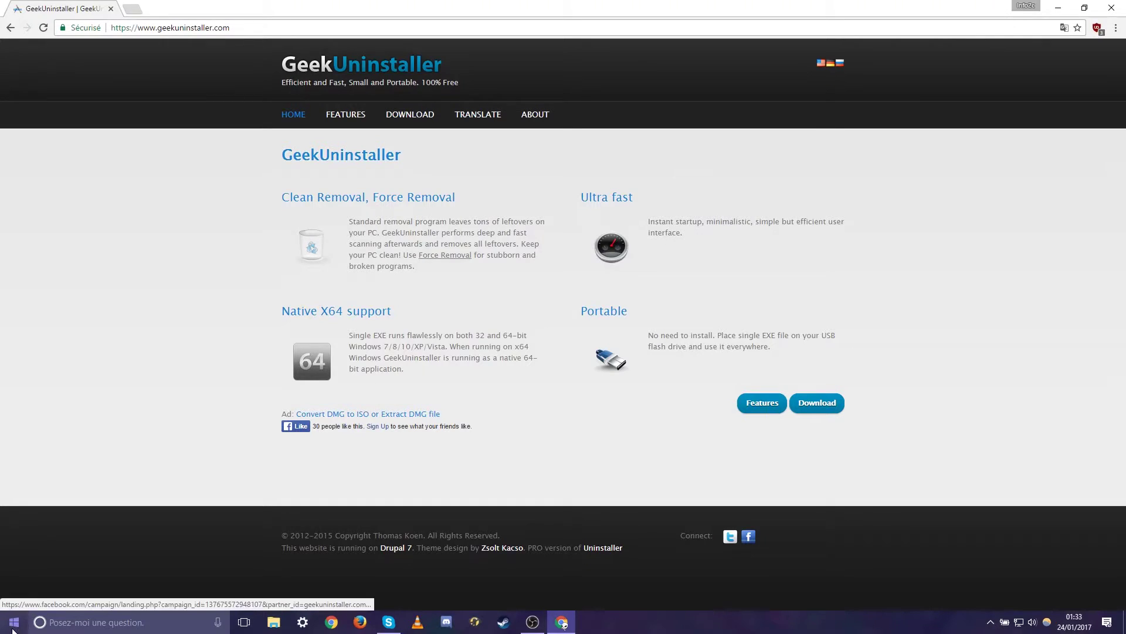
View the installed programs in the Windows Programmes et fonctionnalités window, and close that window
right_click(18, 628)
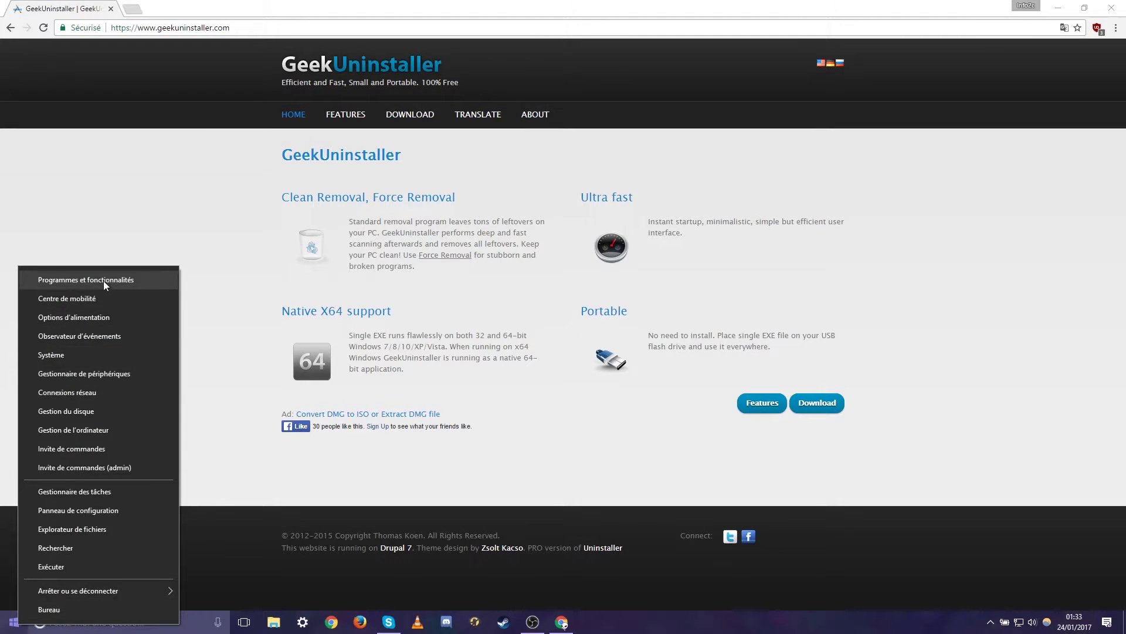
left_click(88, 279)
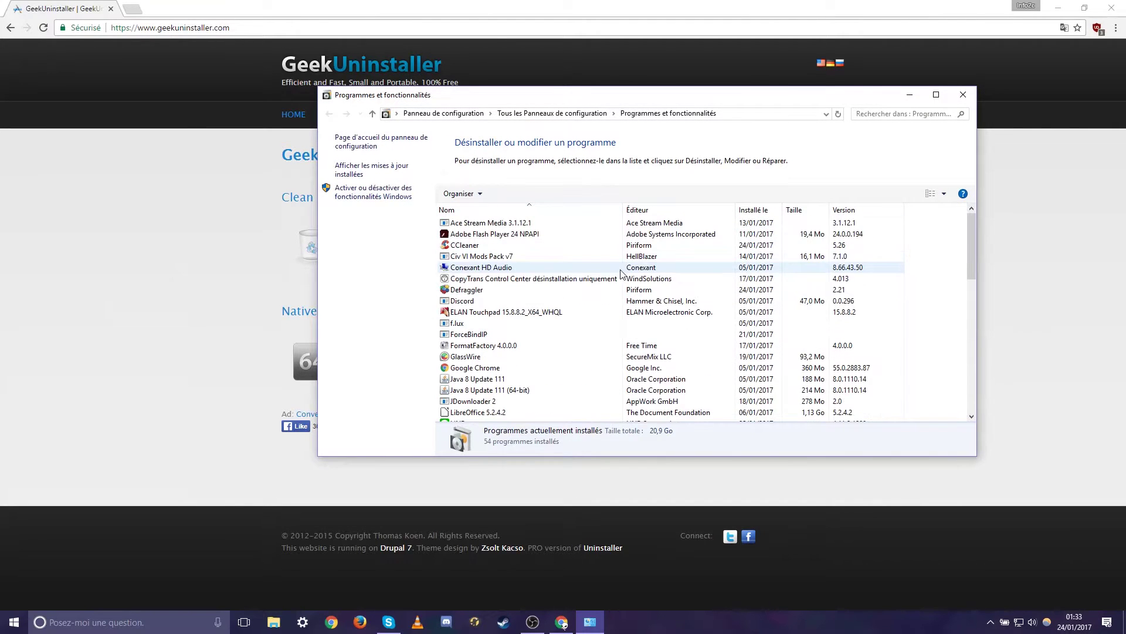
left_click(961, 97)
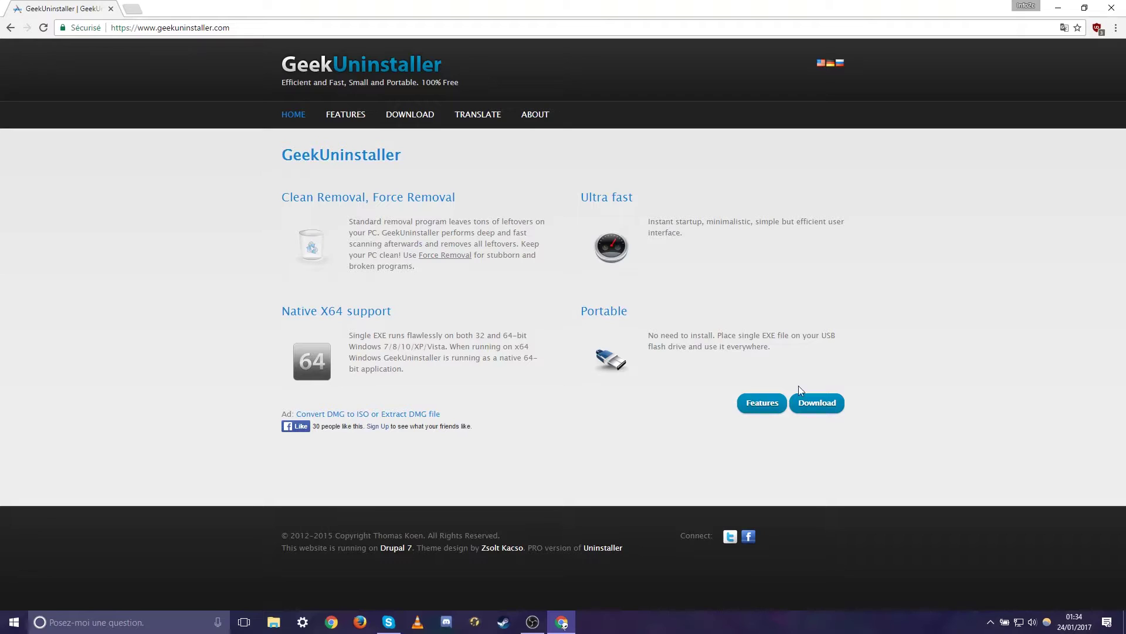
Download the free version of GeekUninstaller as a ZIP from the site's download page
left_click(814, 409)
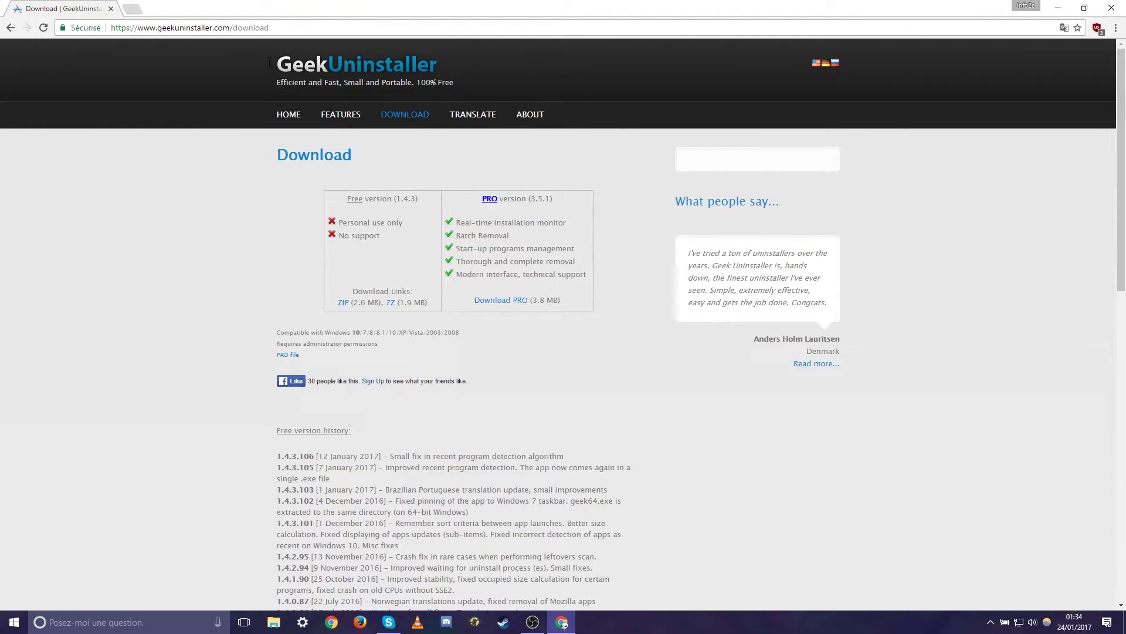
left_click_drag(271, 63, 437, 83)
left_click(519, 332)
left_click(346, 303)
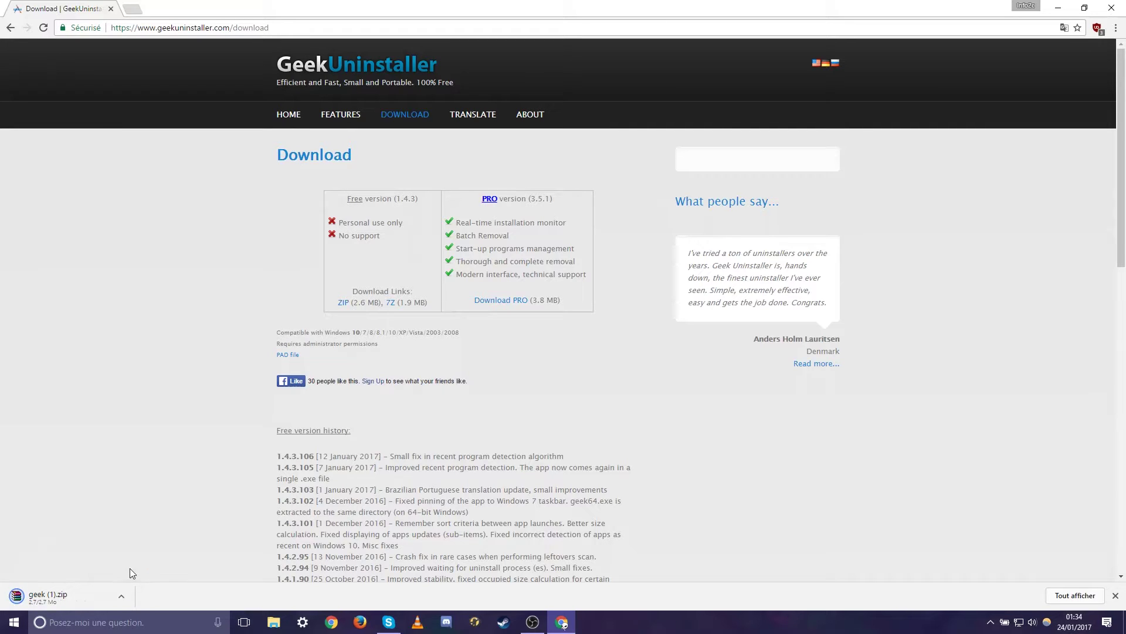
Open the downloaded geek (1).zip archive, minimize the browser and extract geek.exe to the desktop
left_click(75, 600)
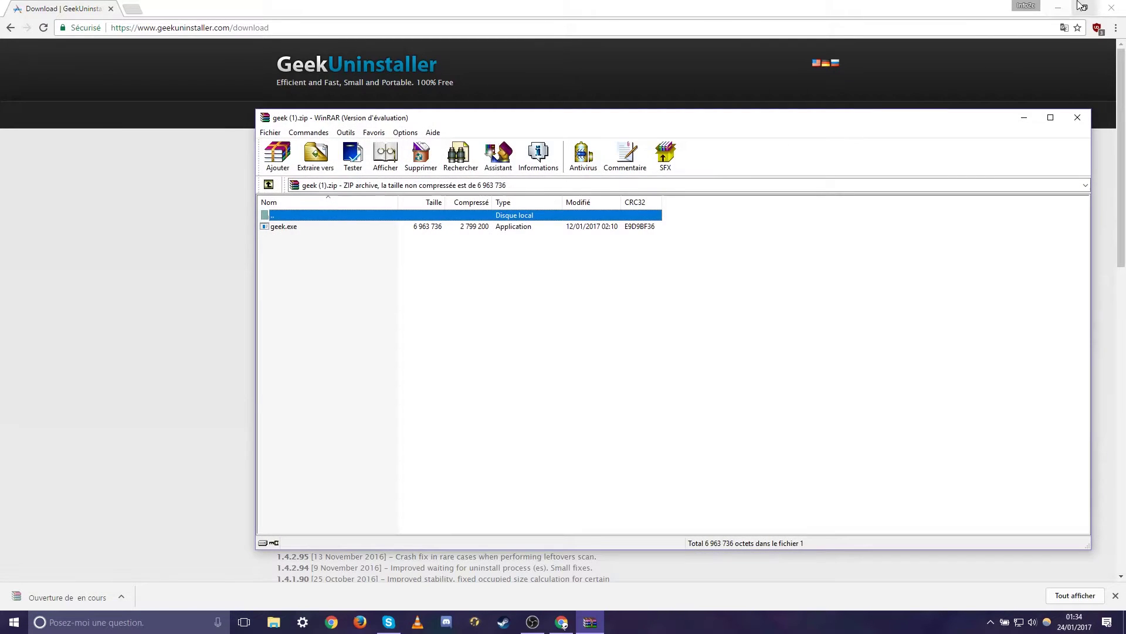
left_click(1057, 8)
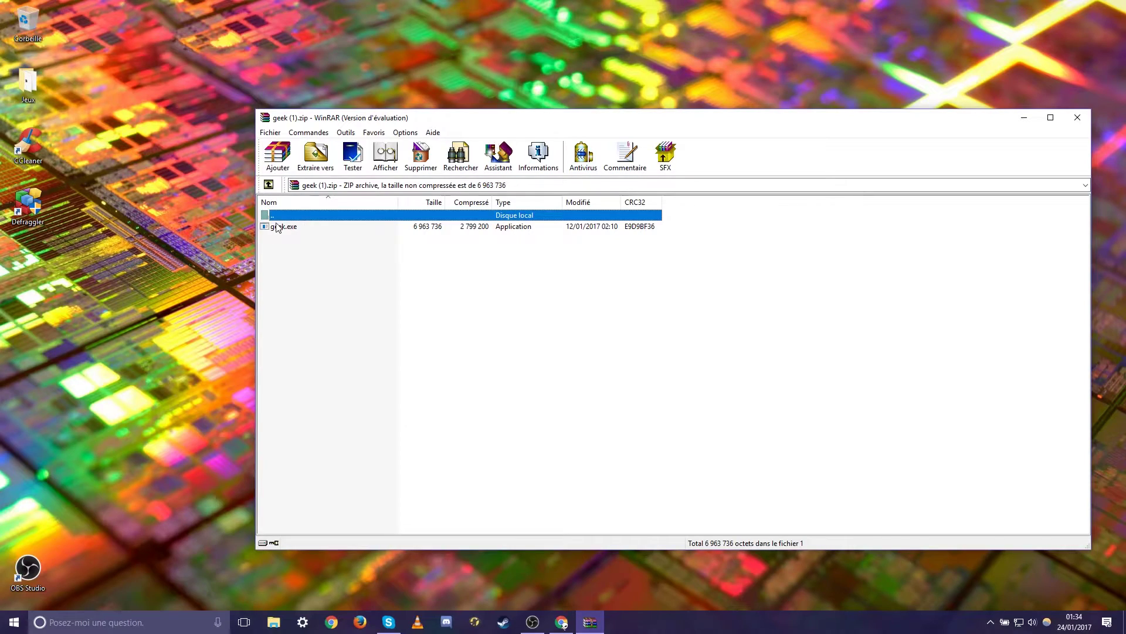
double_click(287, 228)
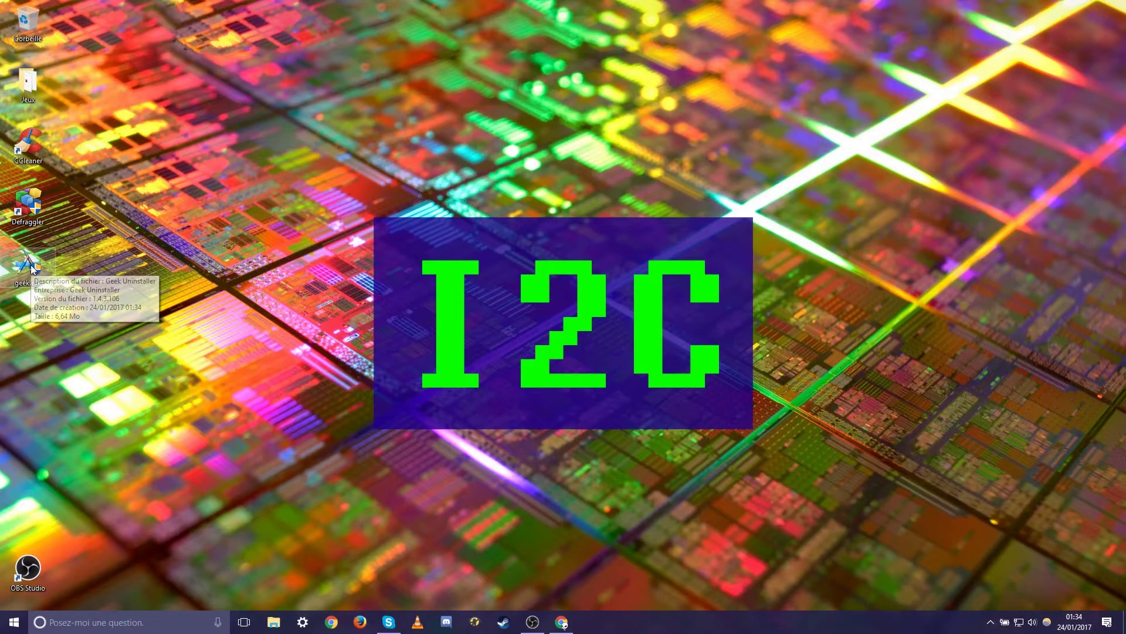
Launch geek.exe from the desktop and look through its list of installed programs
double_click(28, 265)
scroll(516, 241, "down", 2)
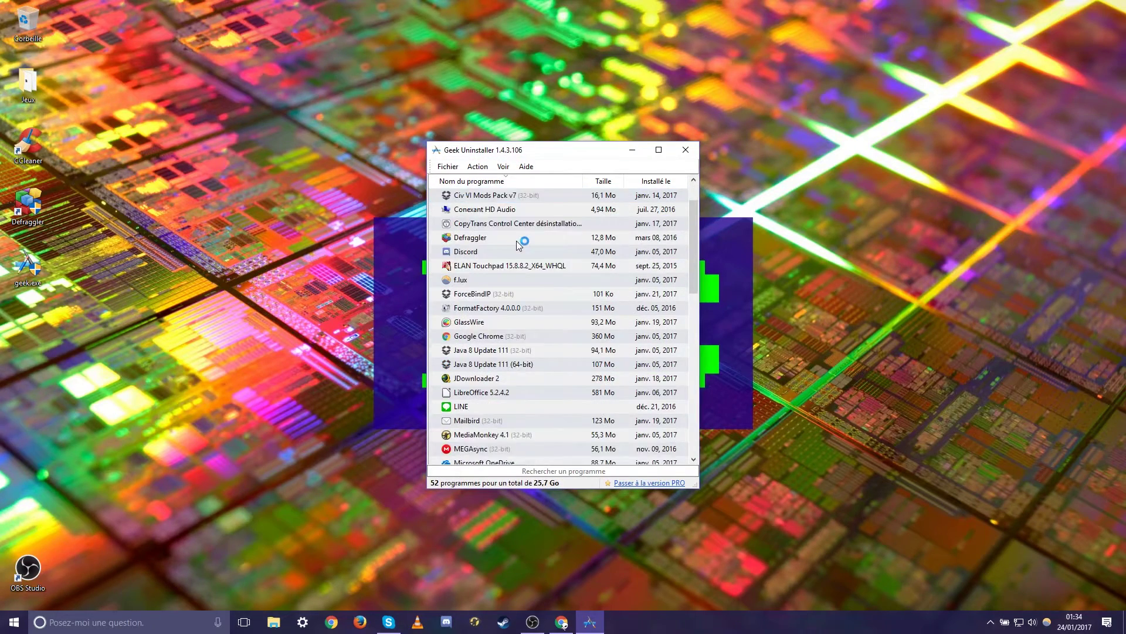
scroll(519, 243, "up", 2)
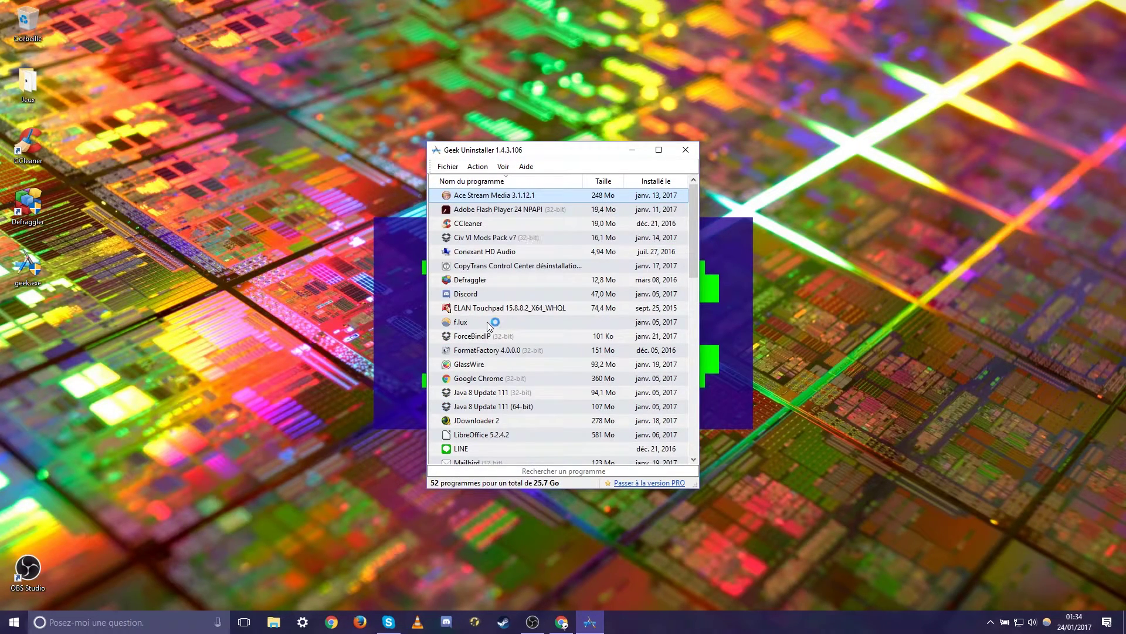
scroll(493, 325, "down", 3)
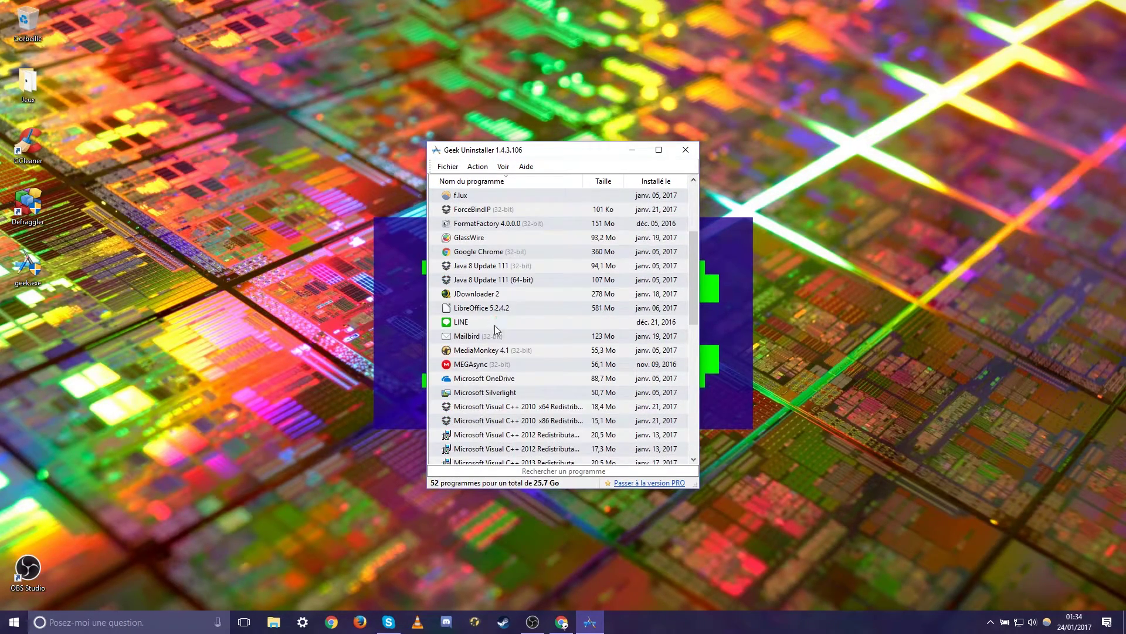
scroll(495, 325, "up", 3)
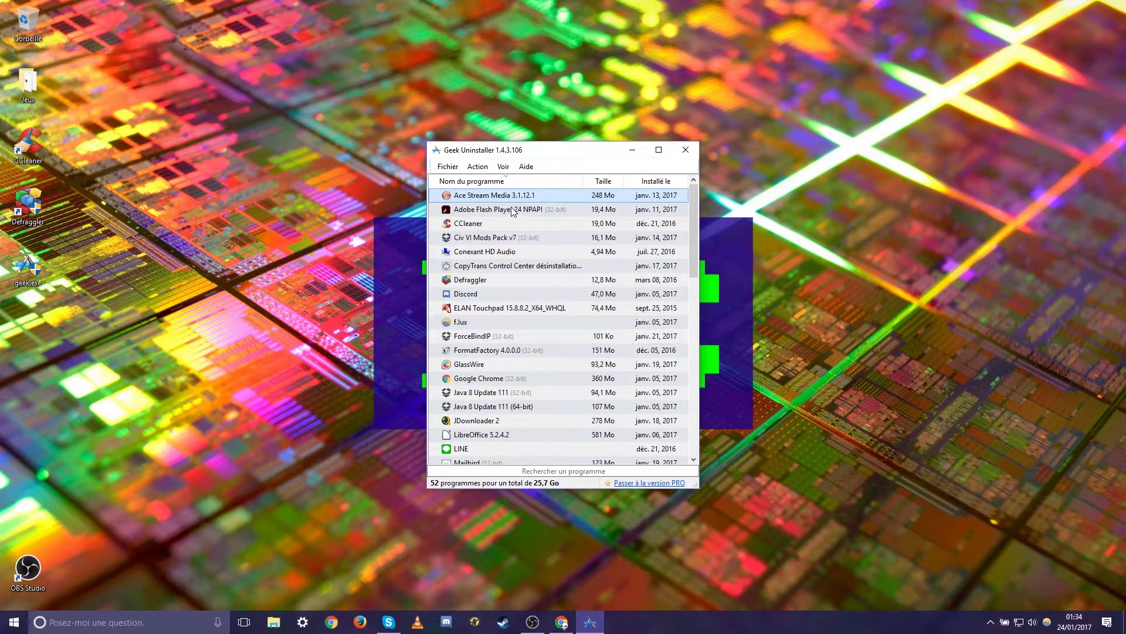
scroll(517, 235, "down", 2)
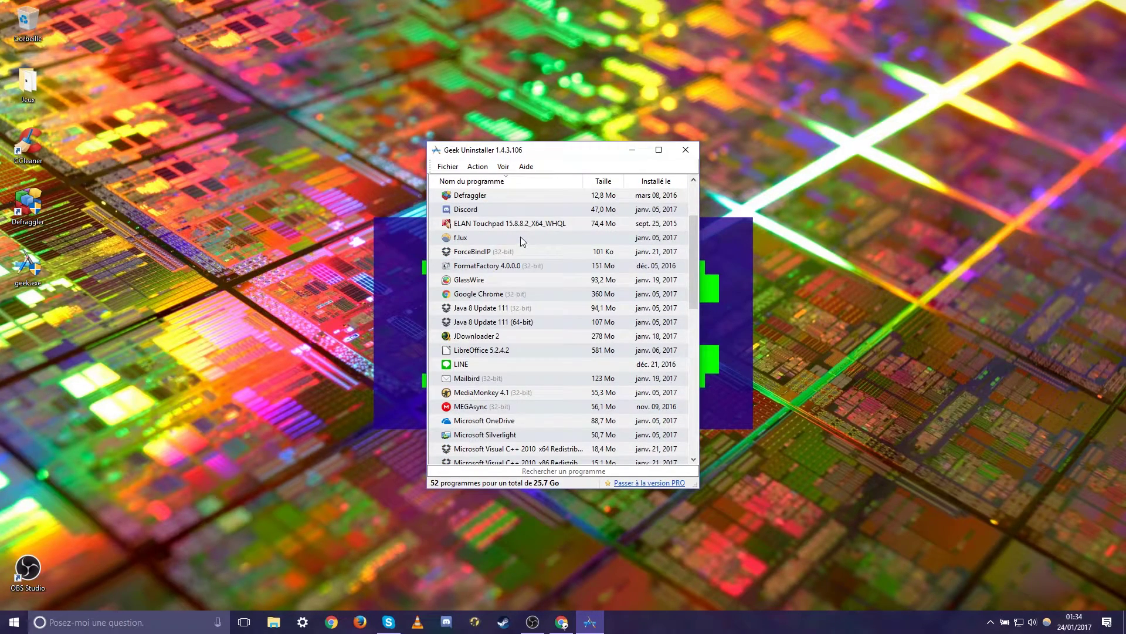
left_click(34, 256)
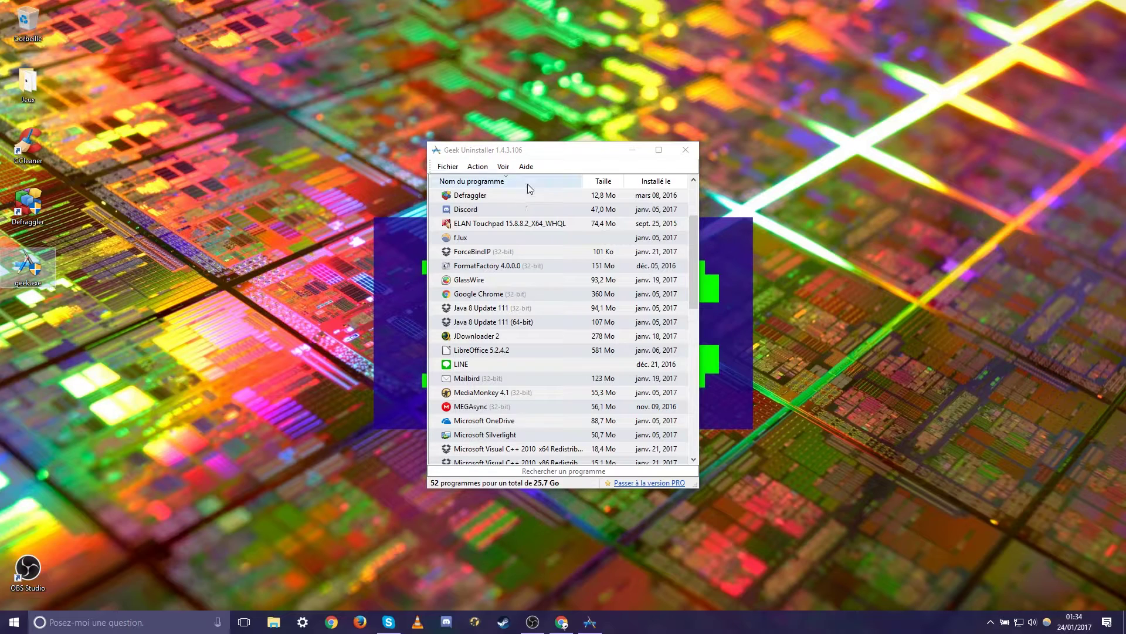
left_click(530, 150)
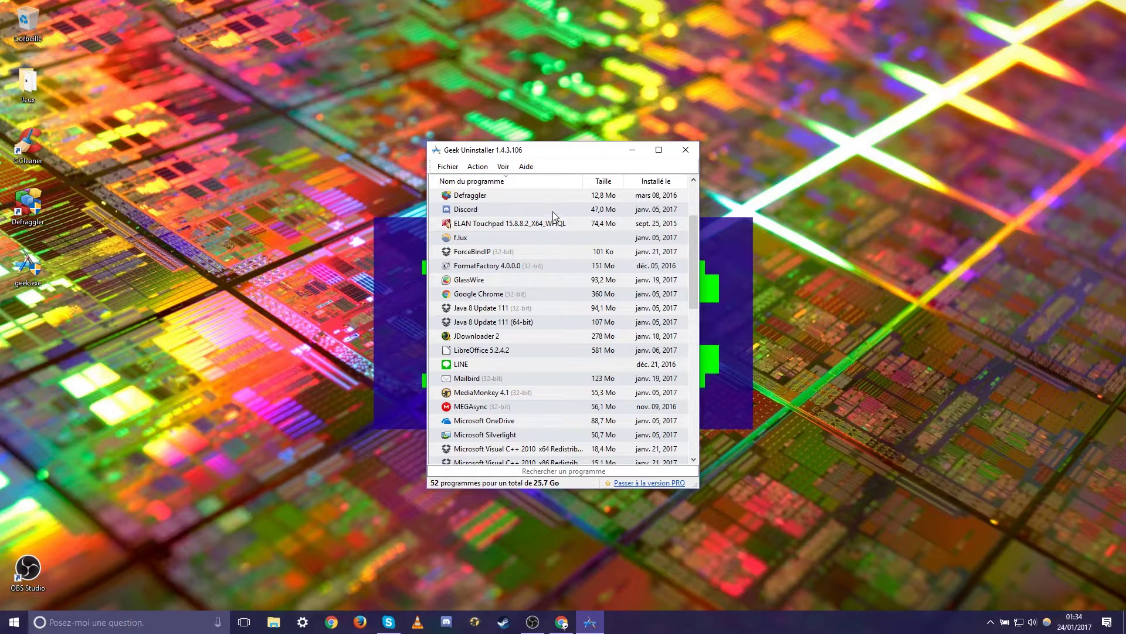
scroll(543, 243, "down", 1)
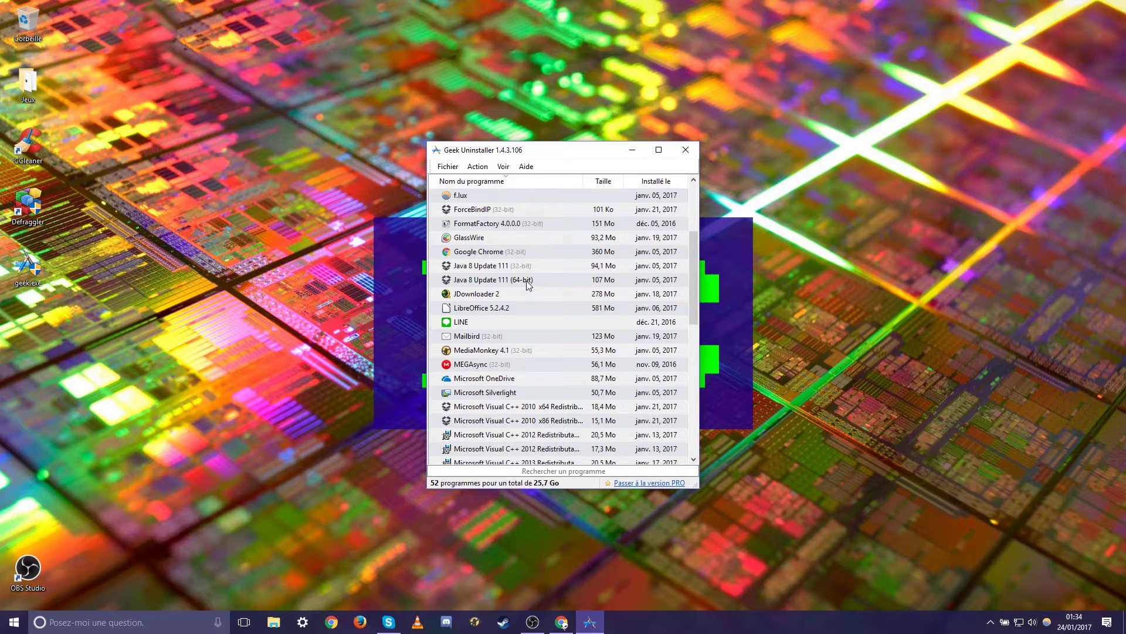
Uninstall LINE with Geek Uninstaller and delete its leftover registry entries
left_click(483, 337)
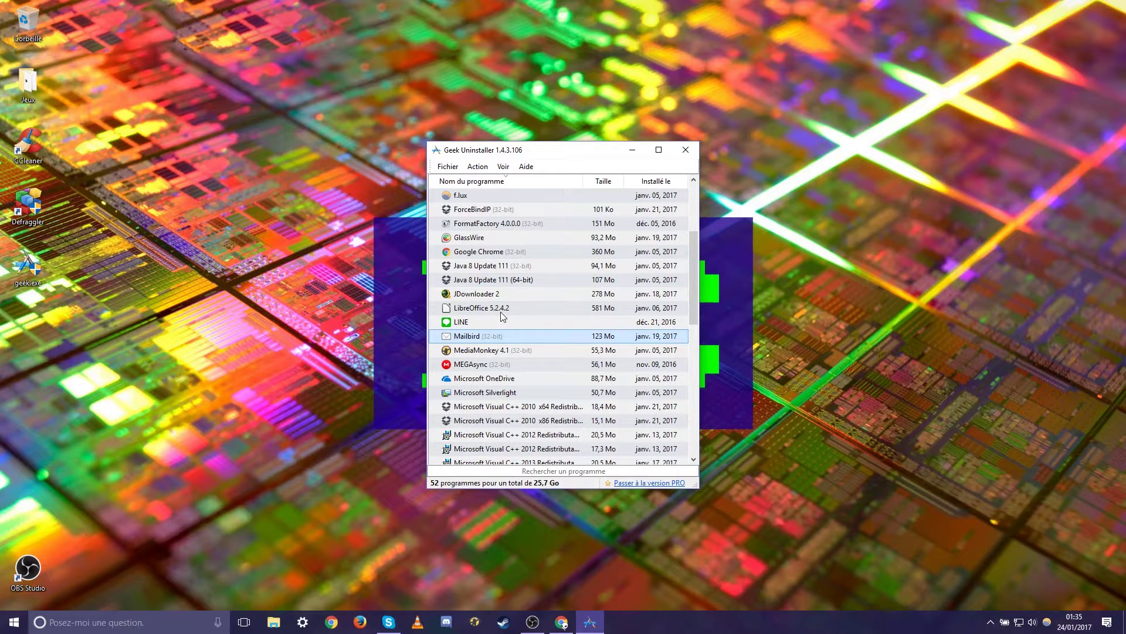
right_click(470, 322)
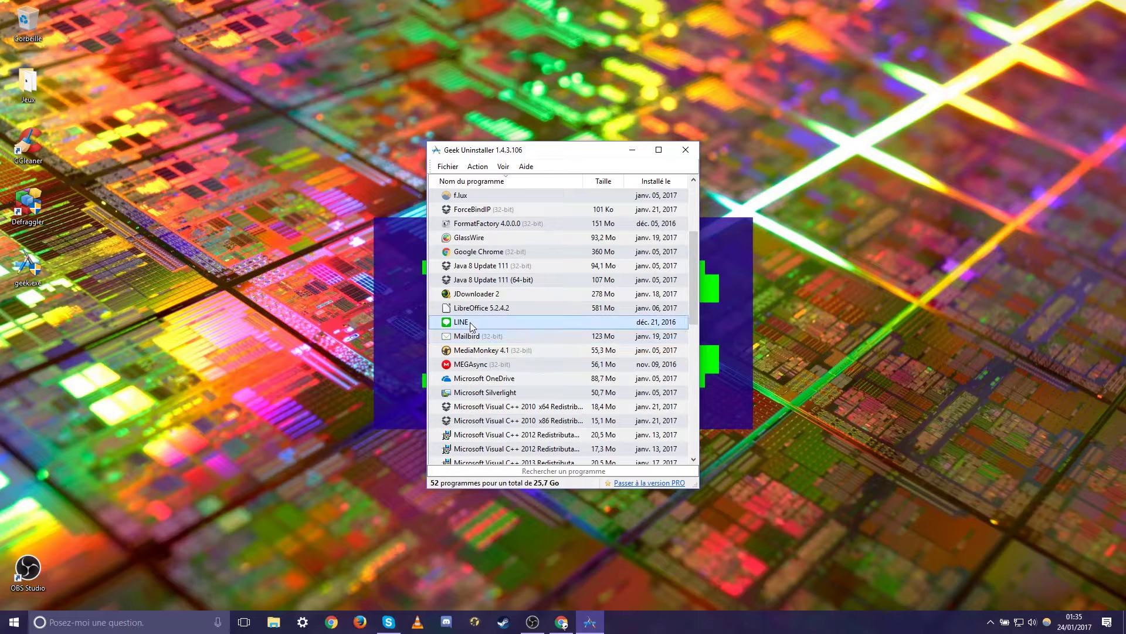
left_click(450, 344)
right_click(457, 321)
left_click(494, 327)
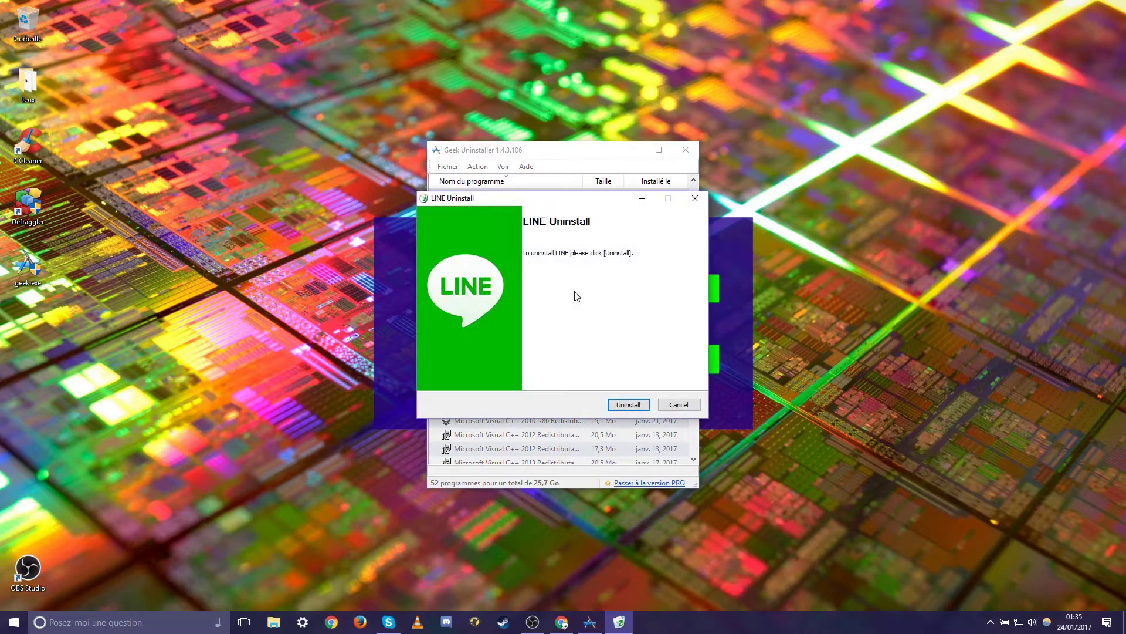
left_click(635, 400)
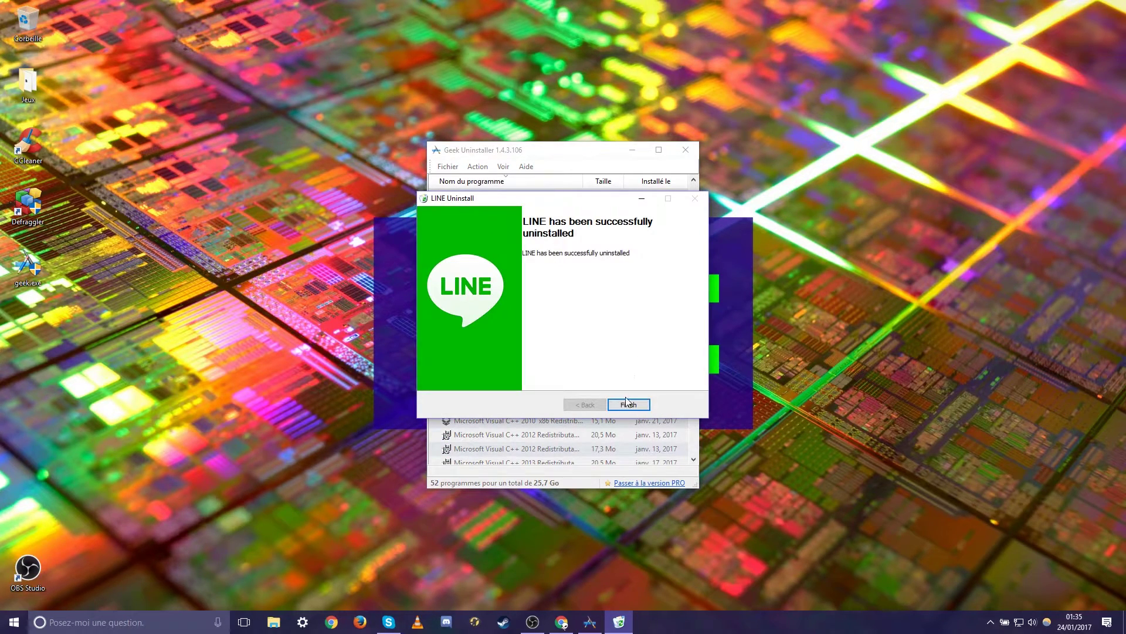
left_click(628, 404)
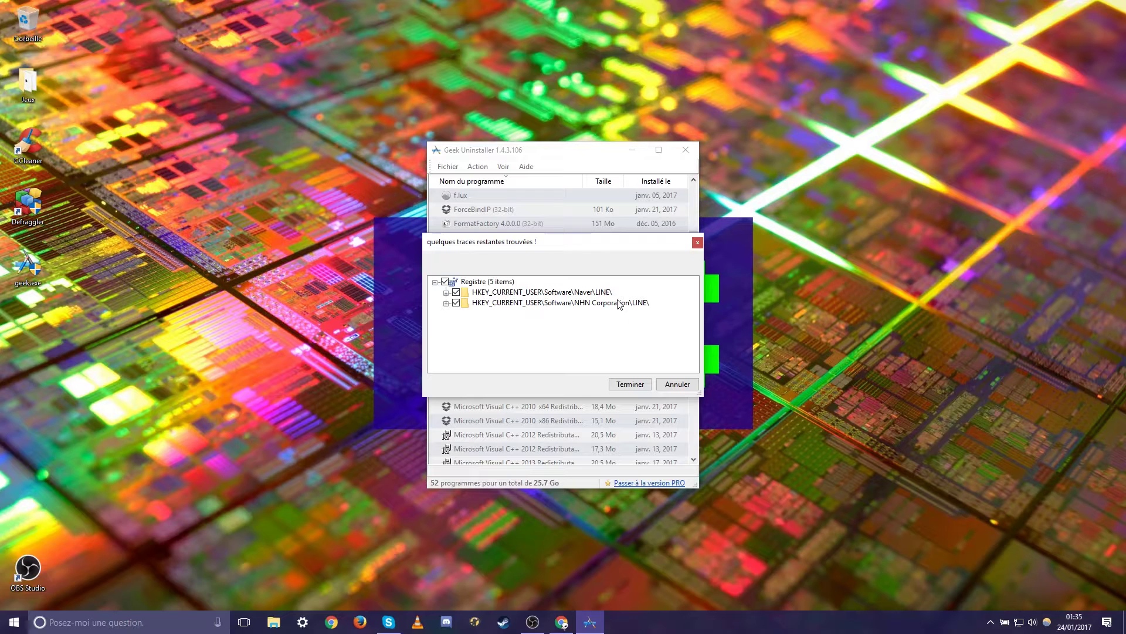
left_click(642, 384)
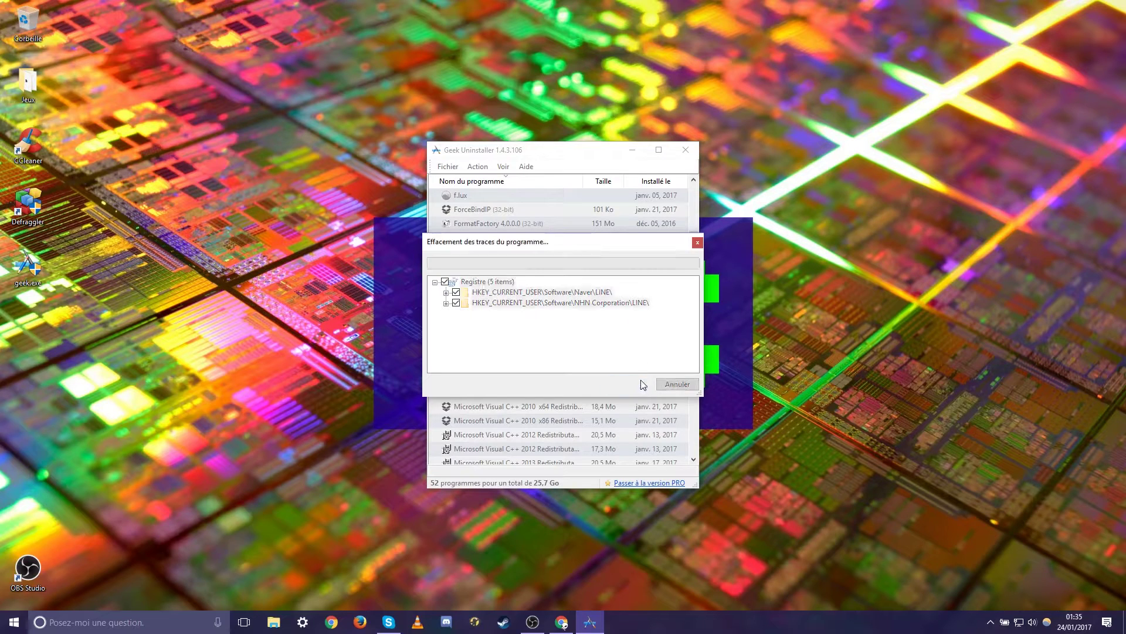
left_click(675, 383)
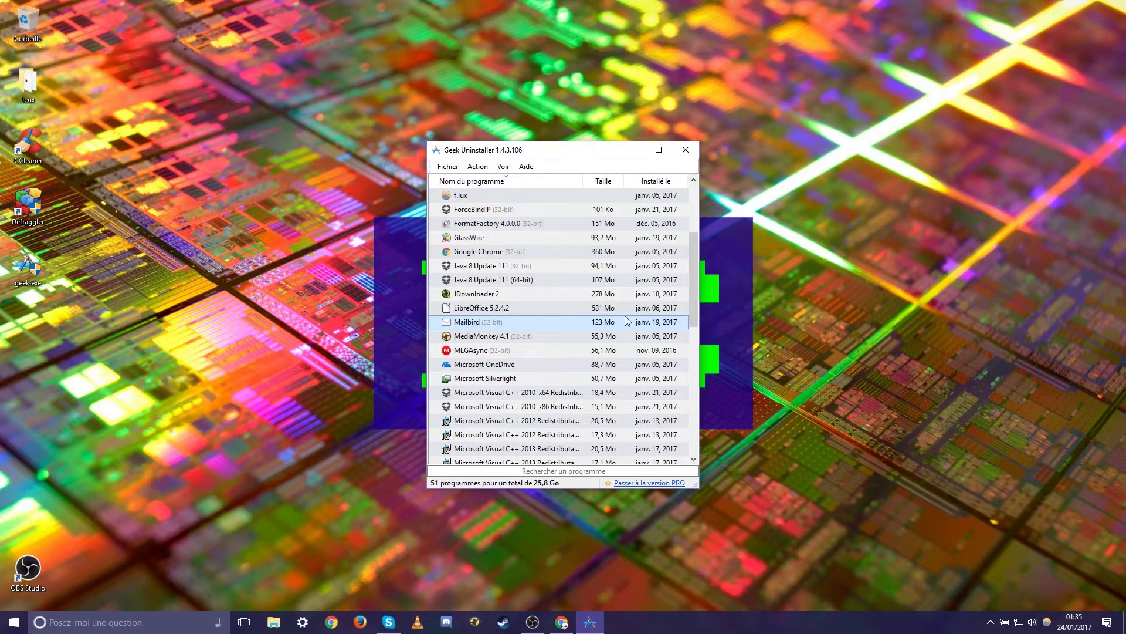
Try to uninstall Mailbird, cancel the removal during preparation and close Geek Uninstaller
right_click(479, 322)
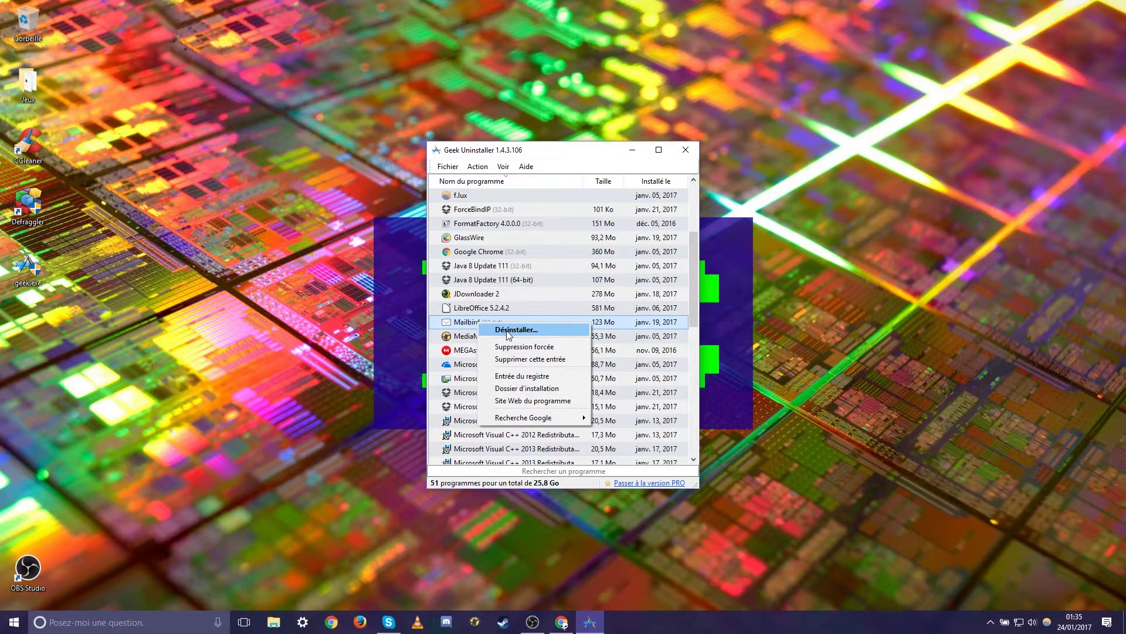
left_click(509, 331)
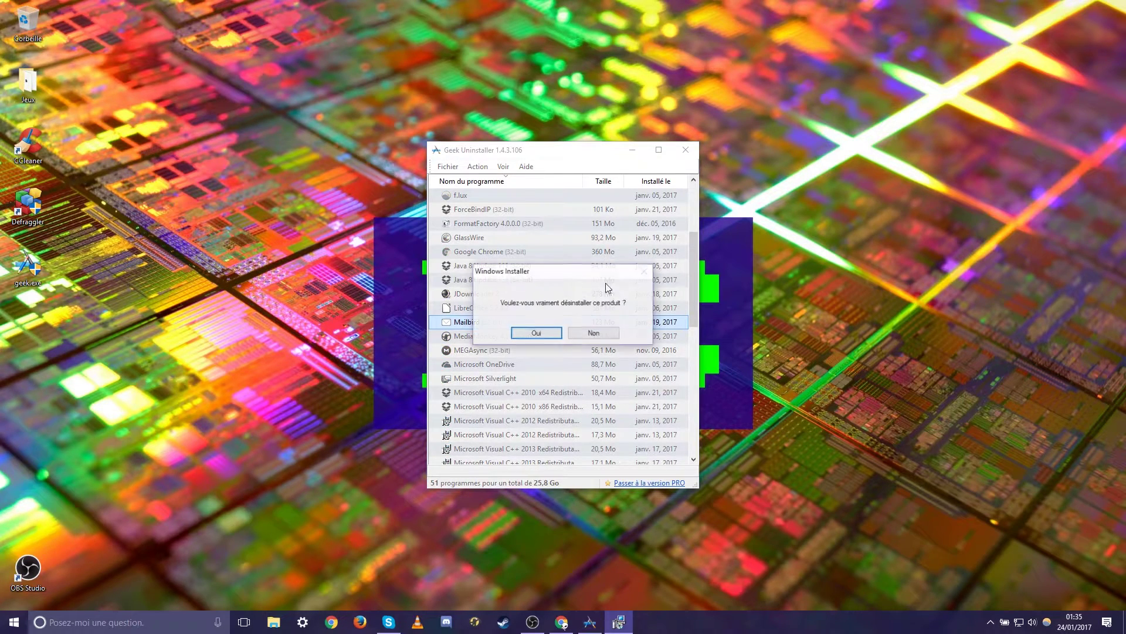
left_click(536, 333)
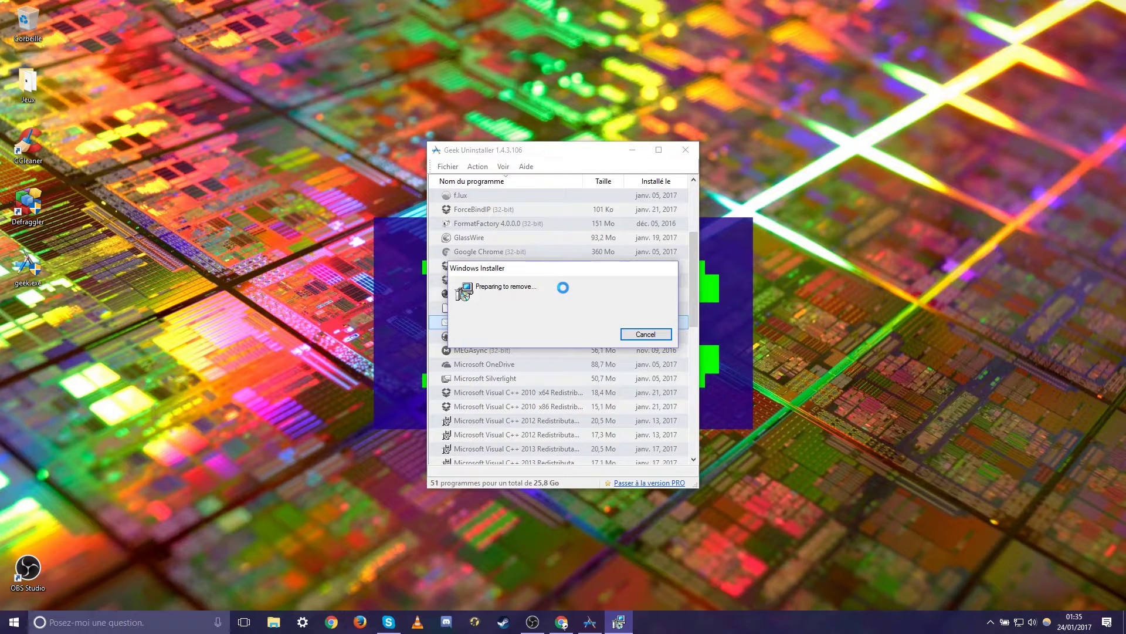
left_click(645, 333)
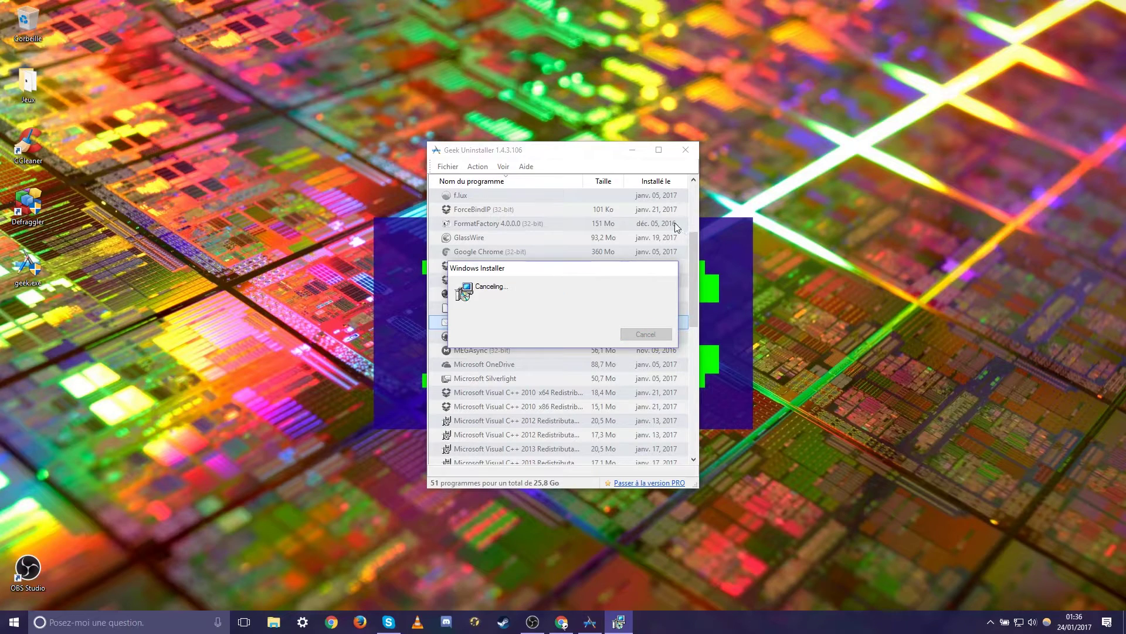
left_click(685, 150)
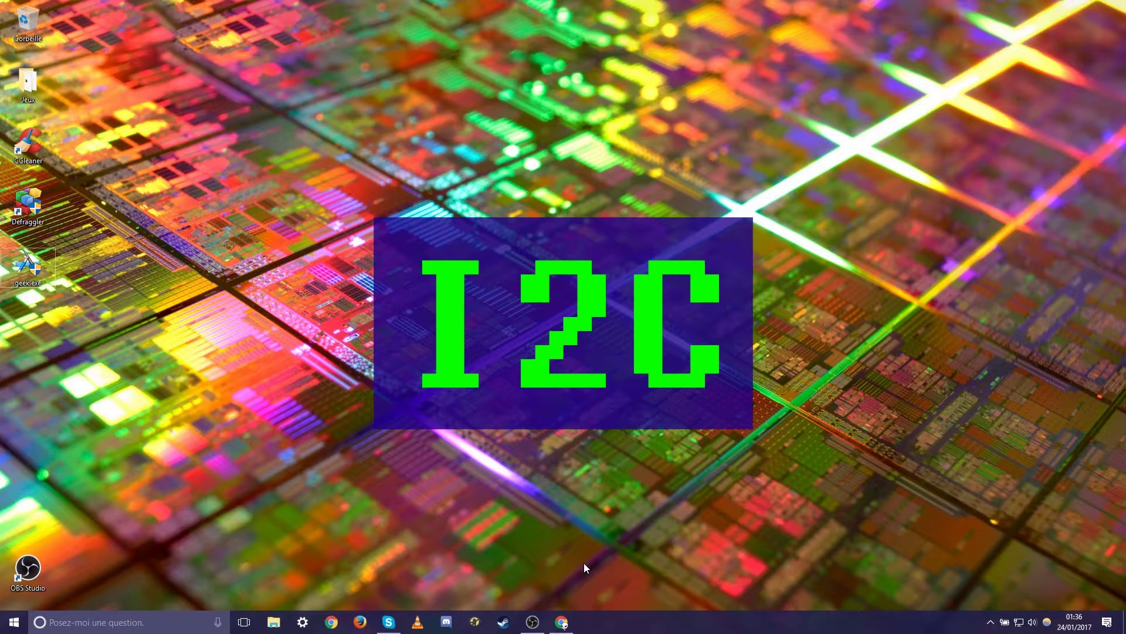
Return to Chrome, replace the Geek Uninstaller tab with a new one and search Google for "f.lux"
left_click(564, 622)
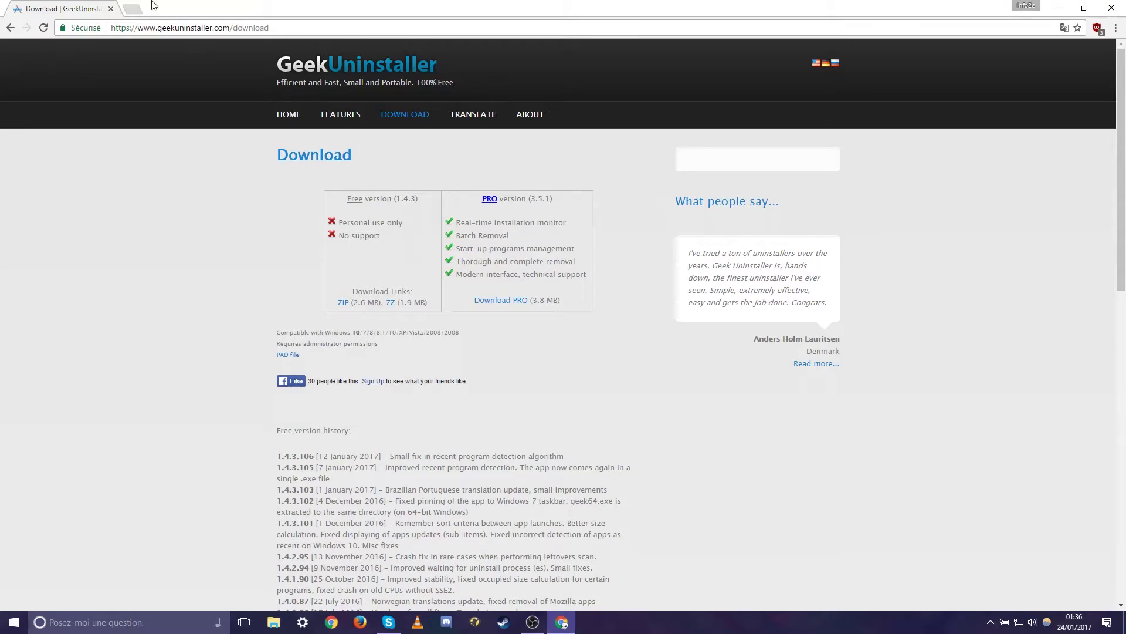
left_click(131, 9)
left_click(109, 9)
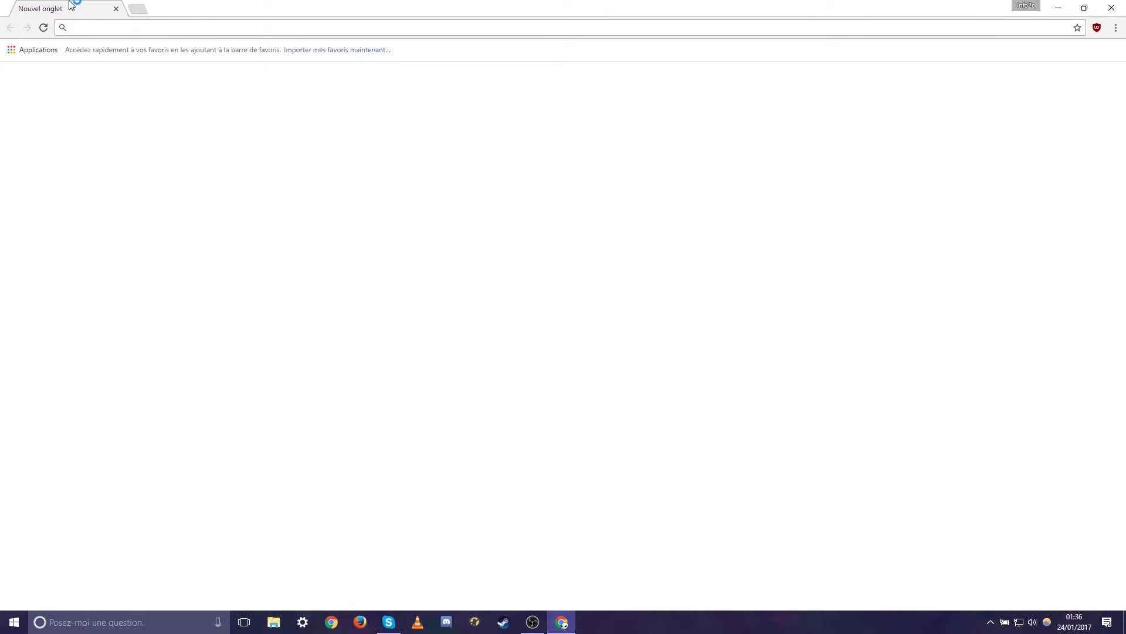
left_click(97, 21)
type("f.lux")
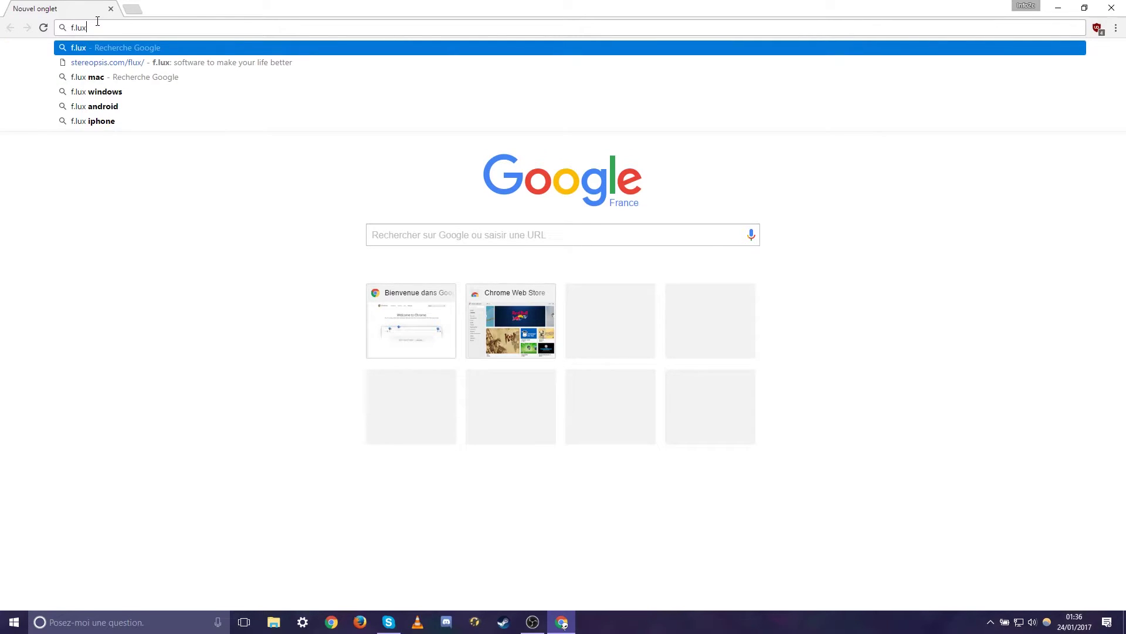
key("Return")
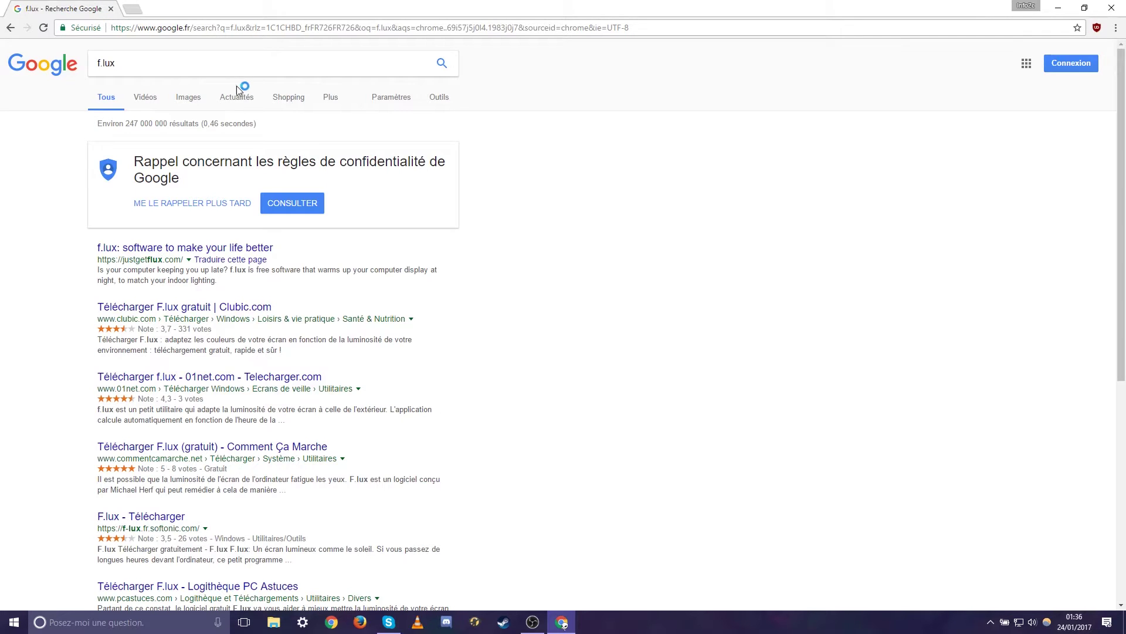
Download the Windows installer flux-setup.exe from the official justgetflux.com site and close the browser
left_click(163, 254)
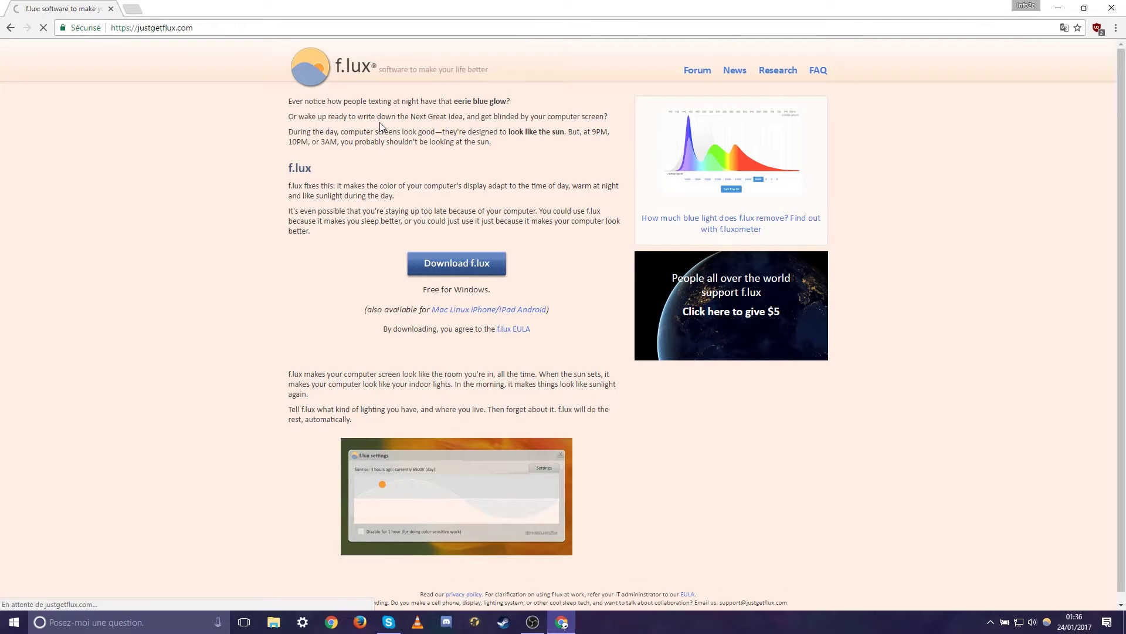
left_click(479, 265)
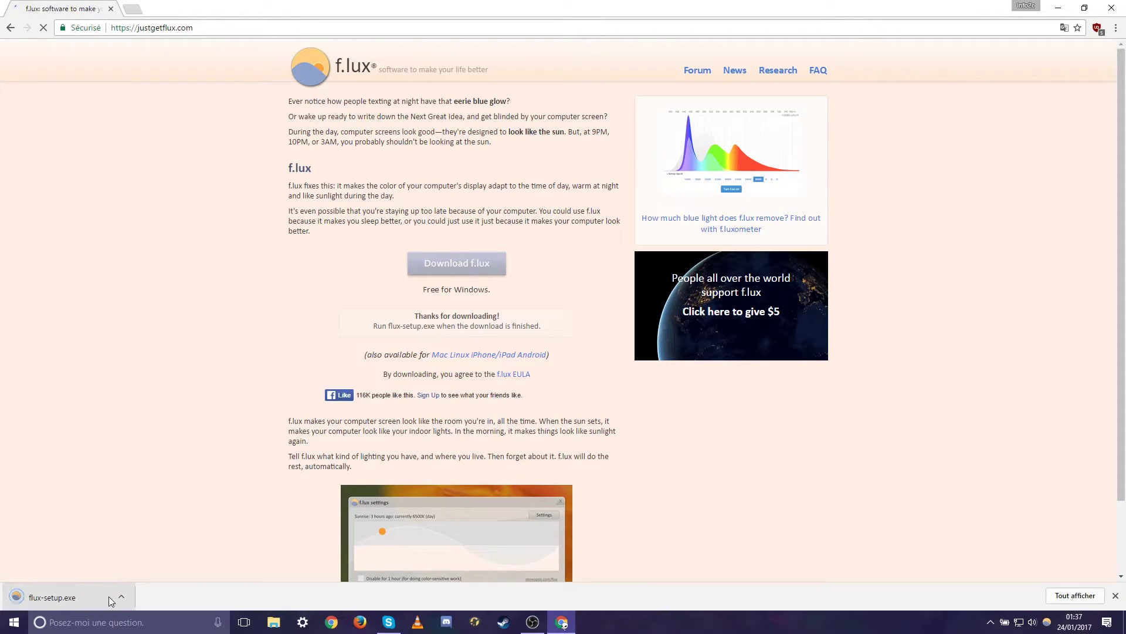
left_click(1123, 2)
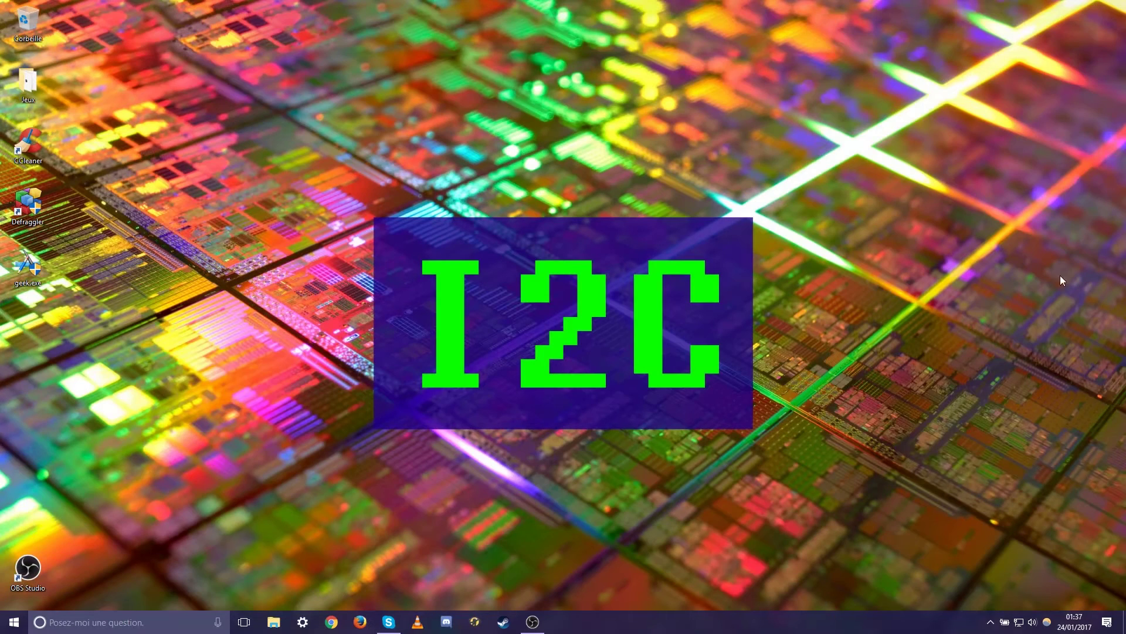
Open the already installed f.lux from the system tray and switch from its settings to the day and night lighting curve
right_click(1051, 627)
left_click(942, 472)
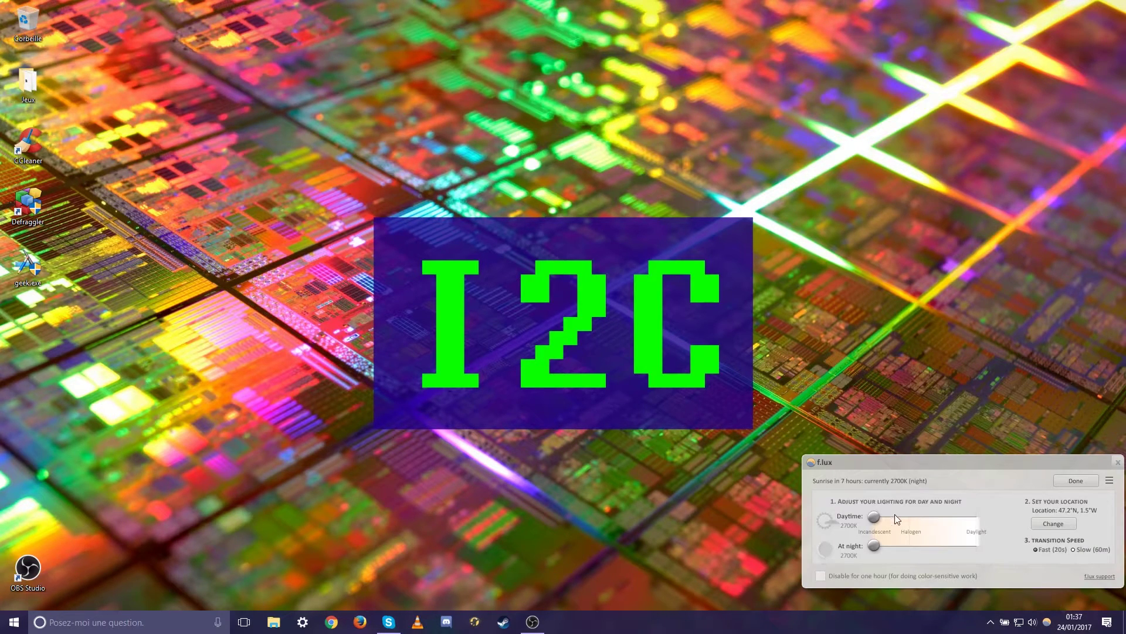
left_click(1069, 481)
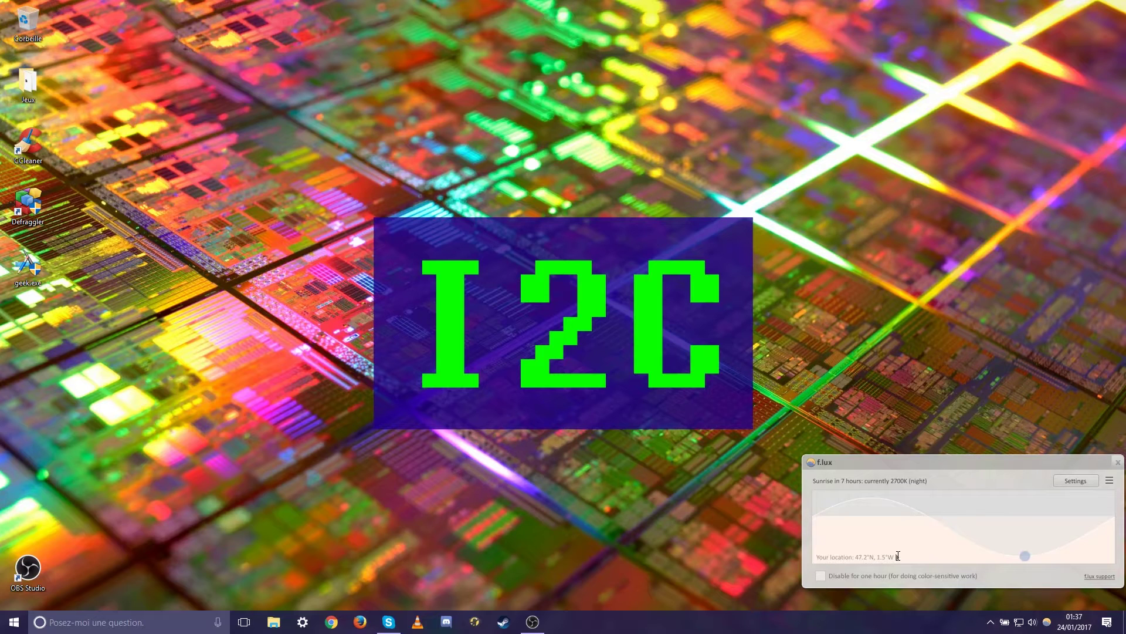
Open f.lux's location dialog, examine the map around the location marker and accept the existing location
left_click(886, 557)
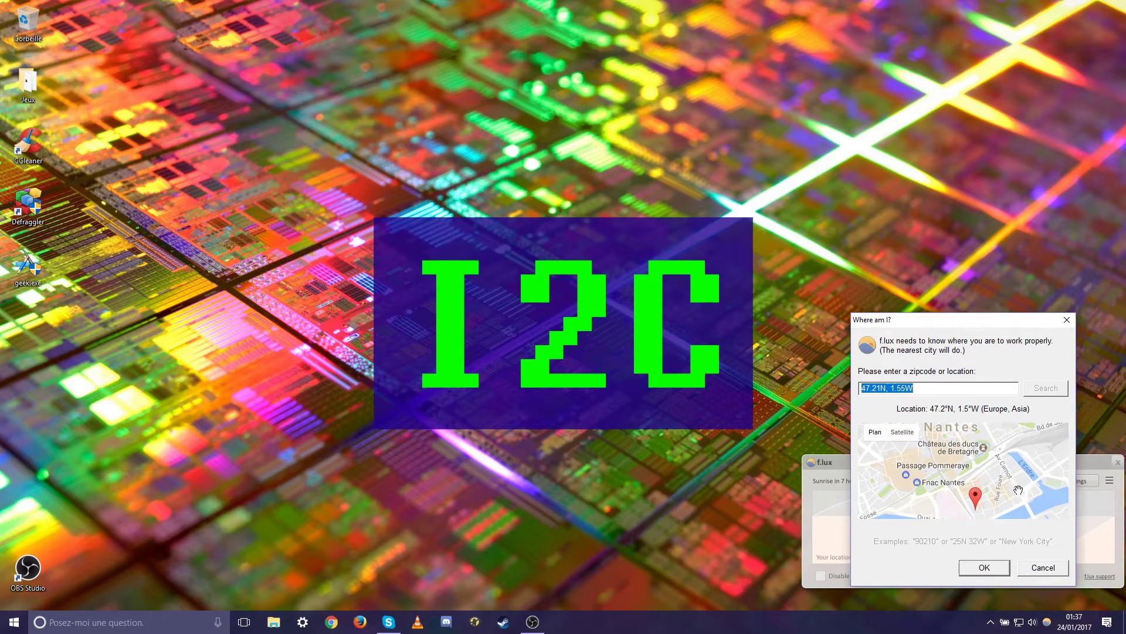
scroll(1016, 491, "down", 1)
scroll(1016, 492, "down", 5)
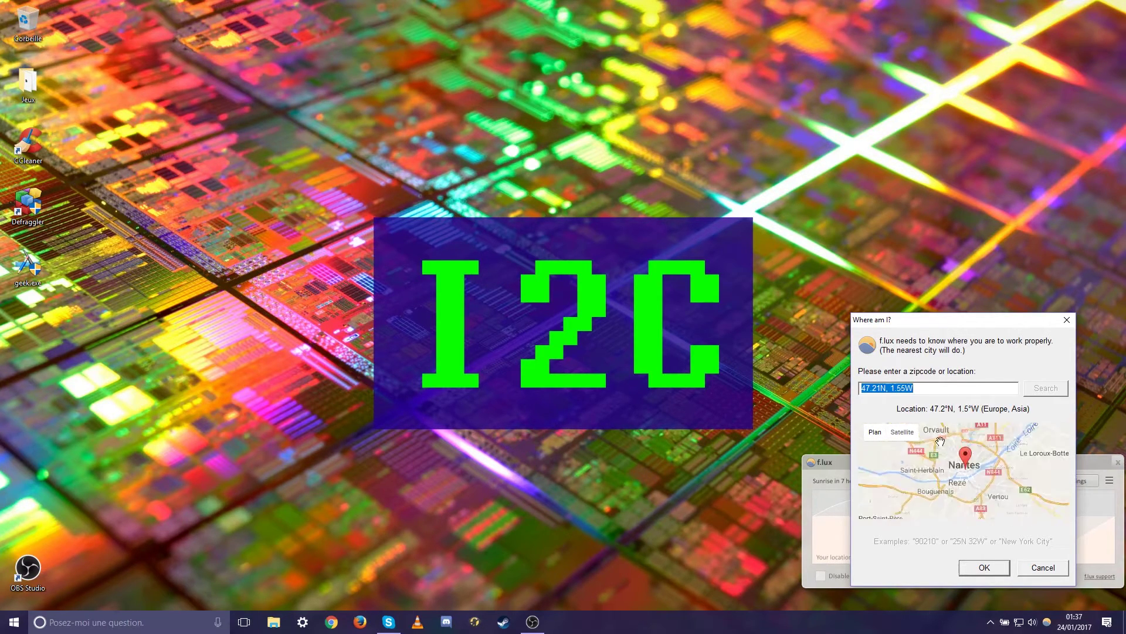
scroll(936, 453, "down", 3)
scroll(1037, 439, "down", 1)
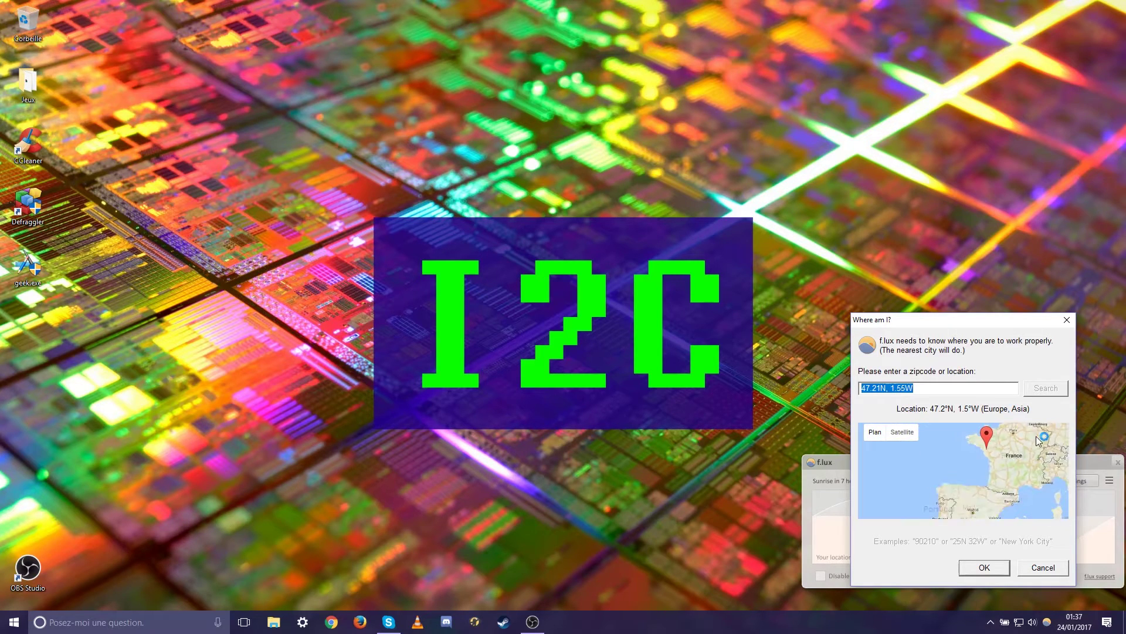
left_click_drag(954, 468, 870, 458)
left_click_drag(947, 484, 900, 507)
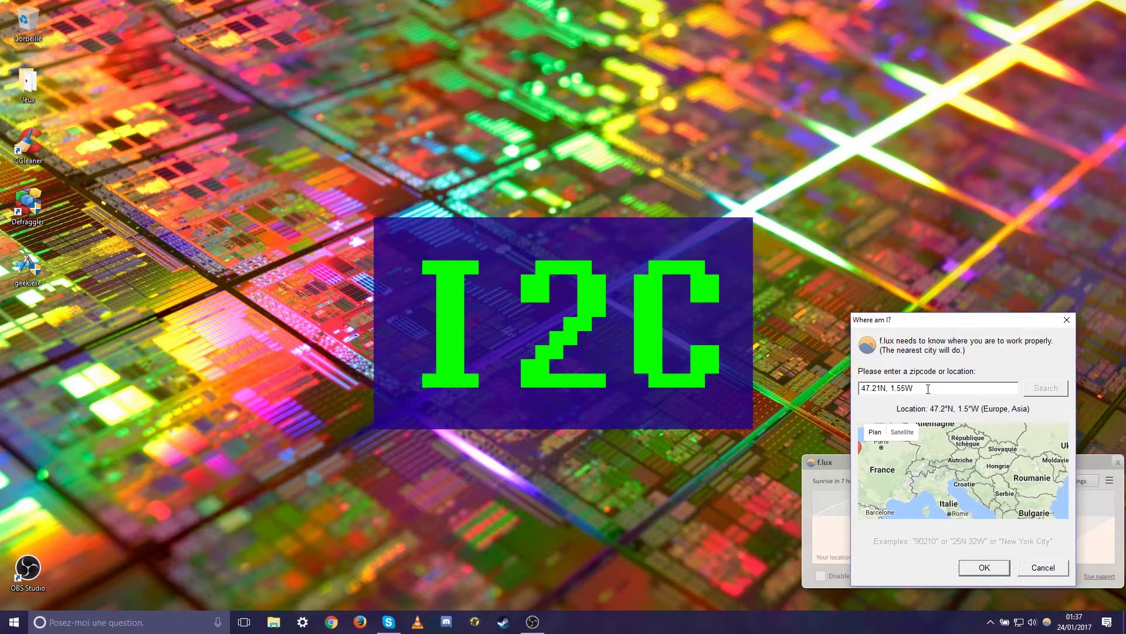
scroll(908, 461, "up", 2)
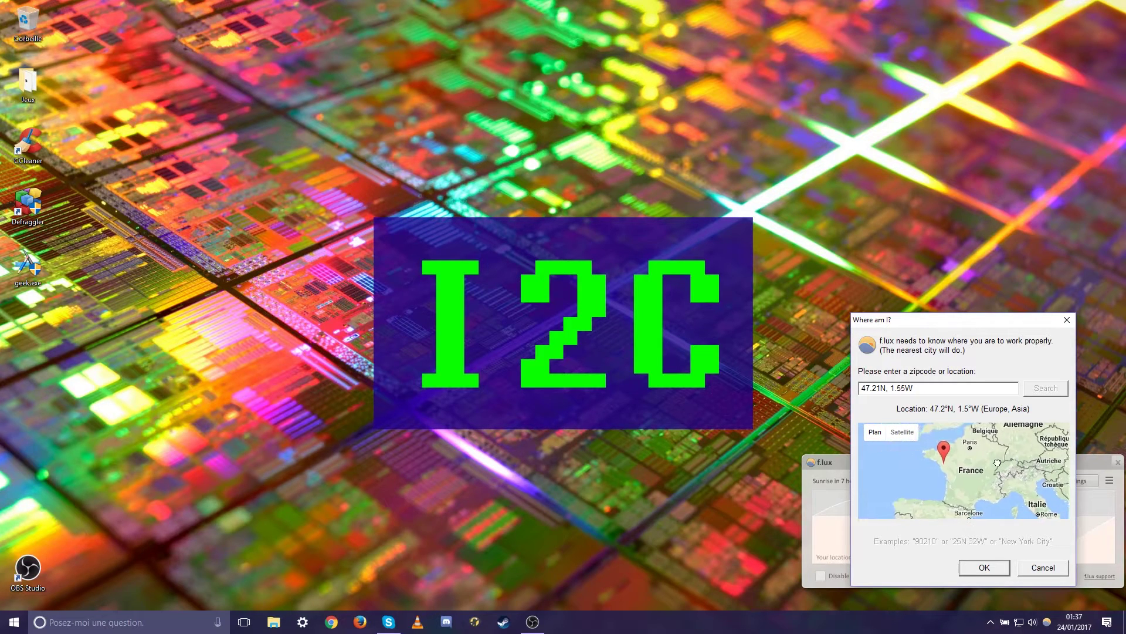
scroll(975, 459, "up", 1)
scroll(958, 457, "up", 1)
left_click_drag(881, 447, 940, 436)
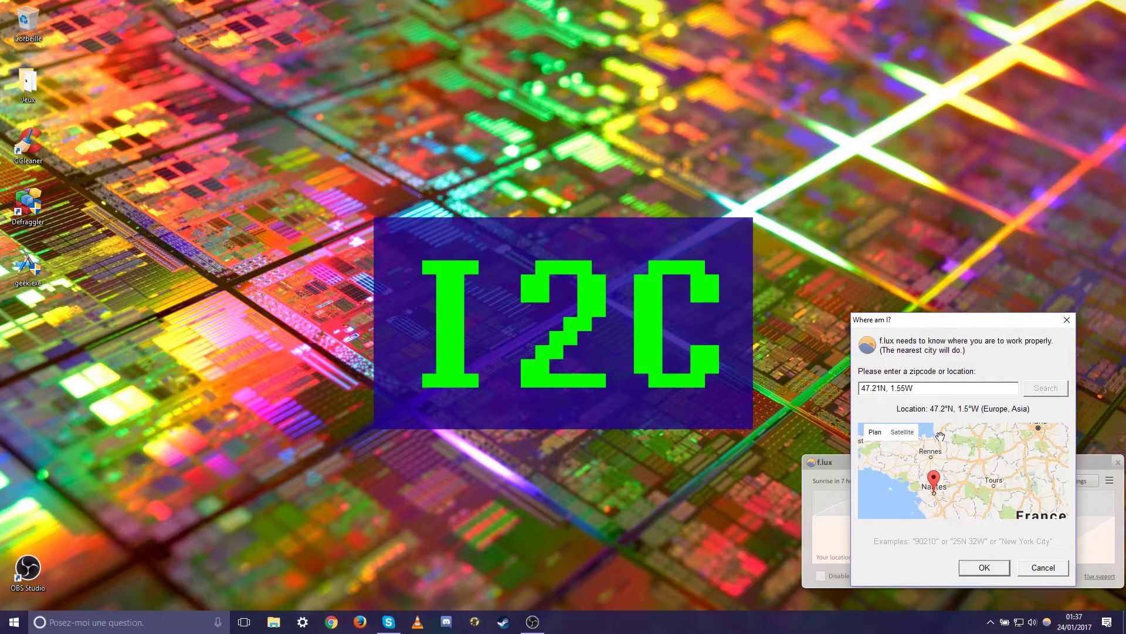
left_click_drag(918, 388, 799, 370)
left_click(985, 567)
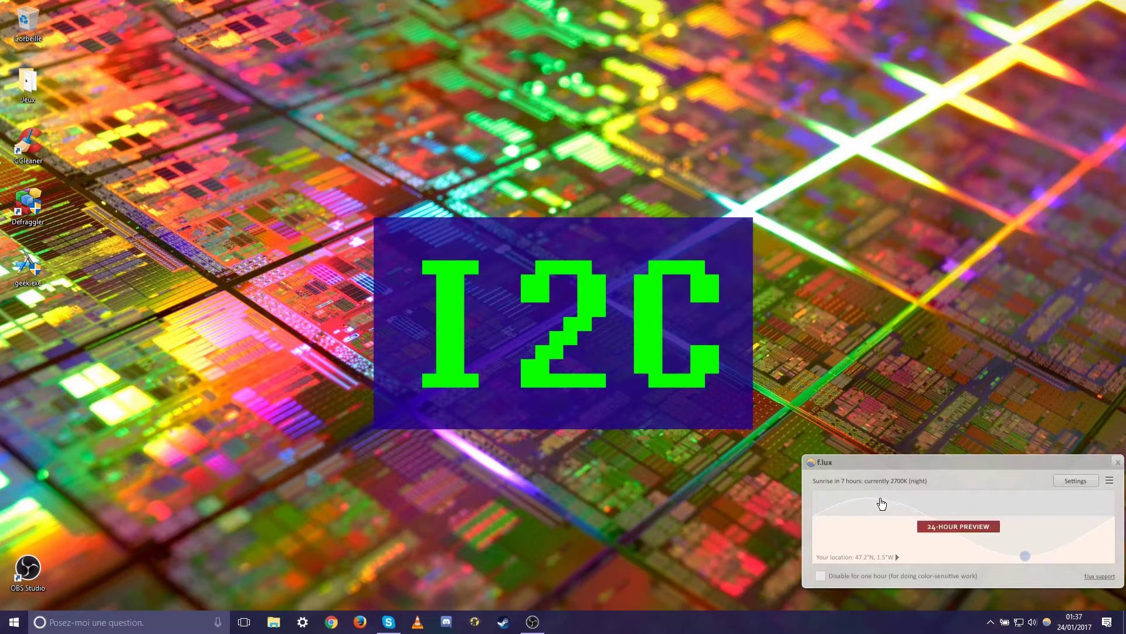
Adjust f.lux's daytime and night lighting to about 2900K in its settings and close the window
mouse_move(882, 504)
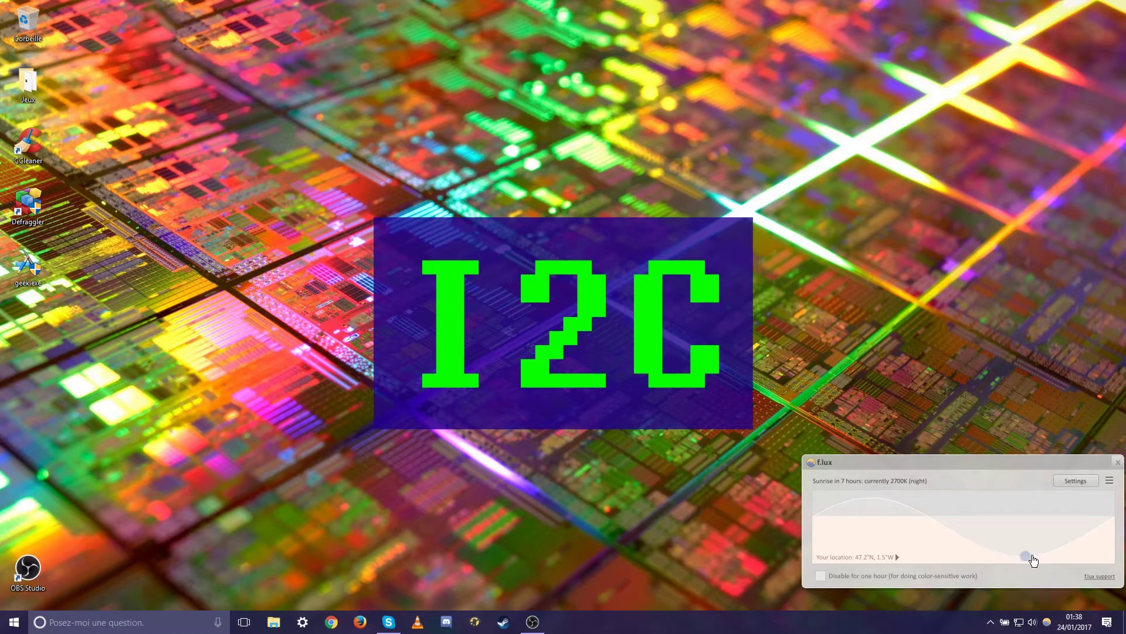
left_click(1075, 484)
mouse_move(873, 516)
left_mouse_down()
mouse_move(895, 517)
mouse_move(900, 543)
mouse_move(913, 520)
mouse_move(882, 524)
left_mouse_up()
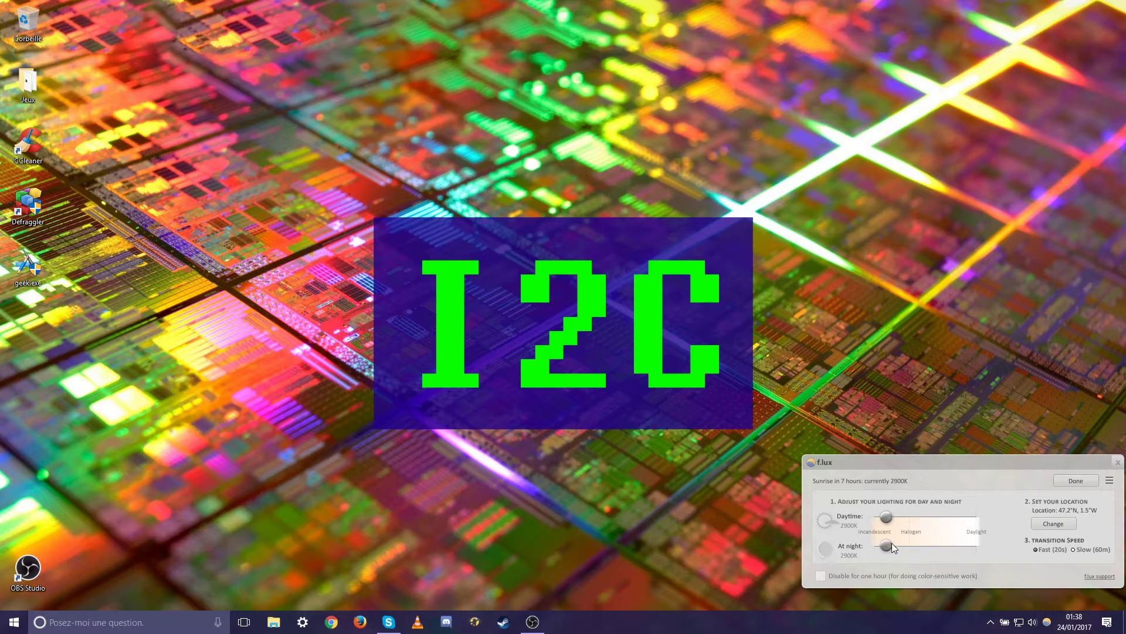
left_click_drag(976, 517, 888, 520)
left_click(1119, 463)
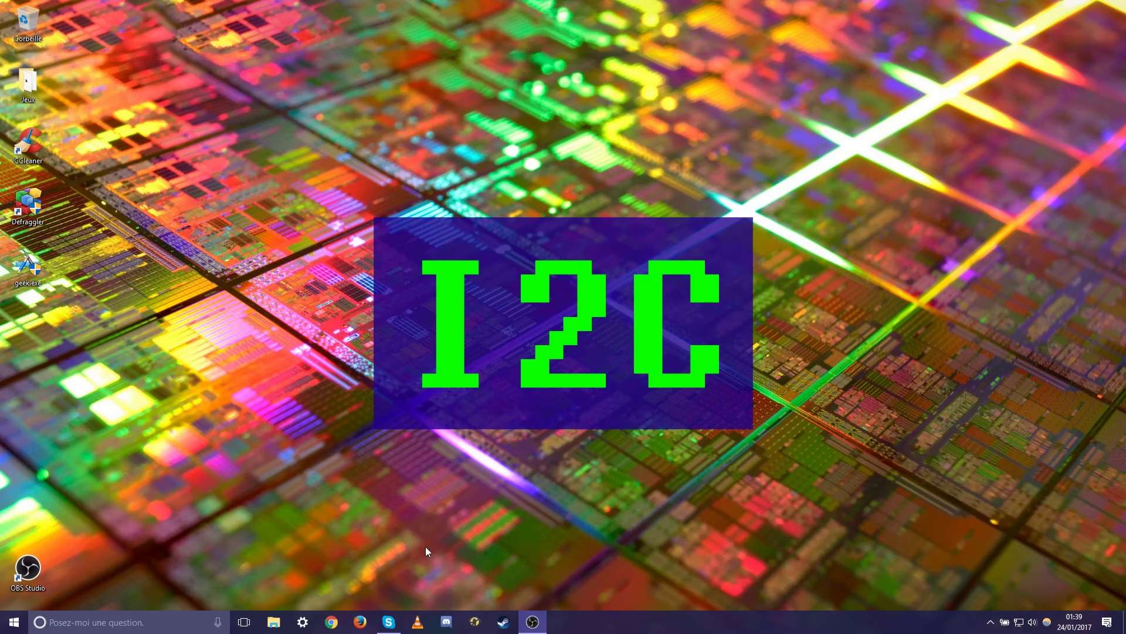
mouse_move(541, 619)
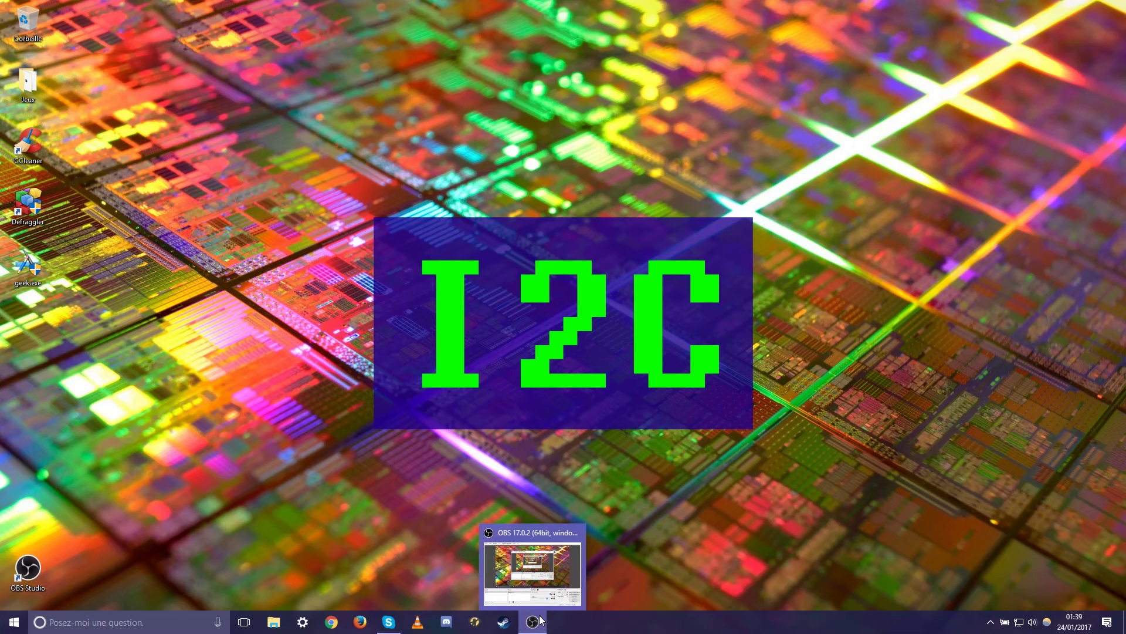
mouse_move(1080, 626)
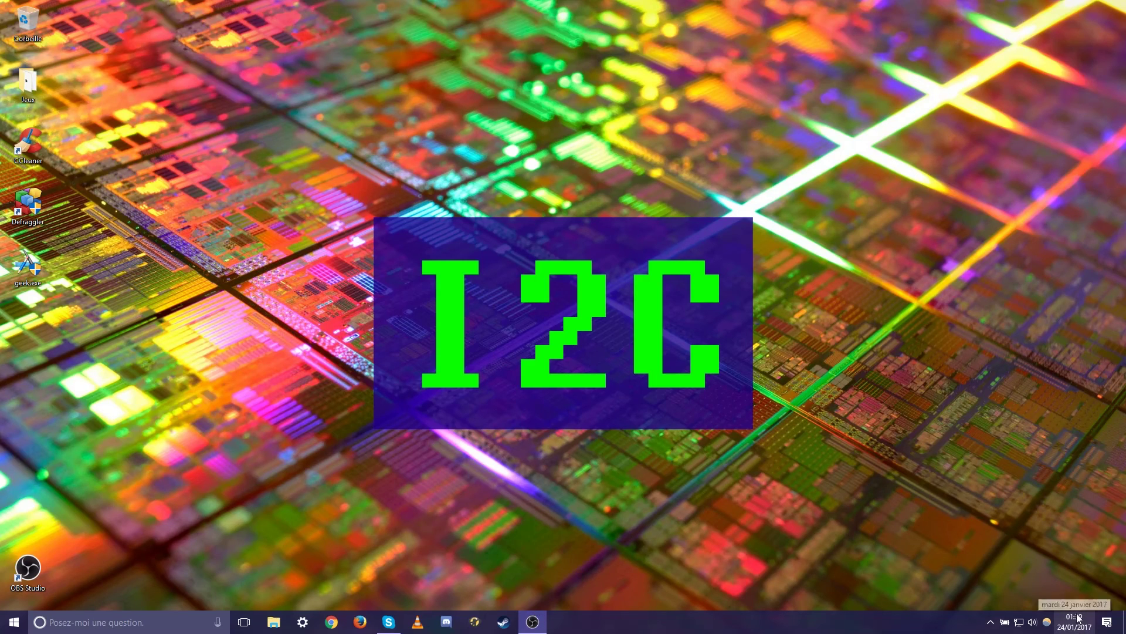